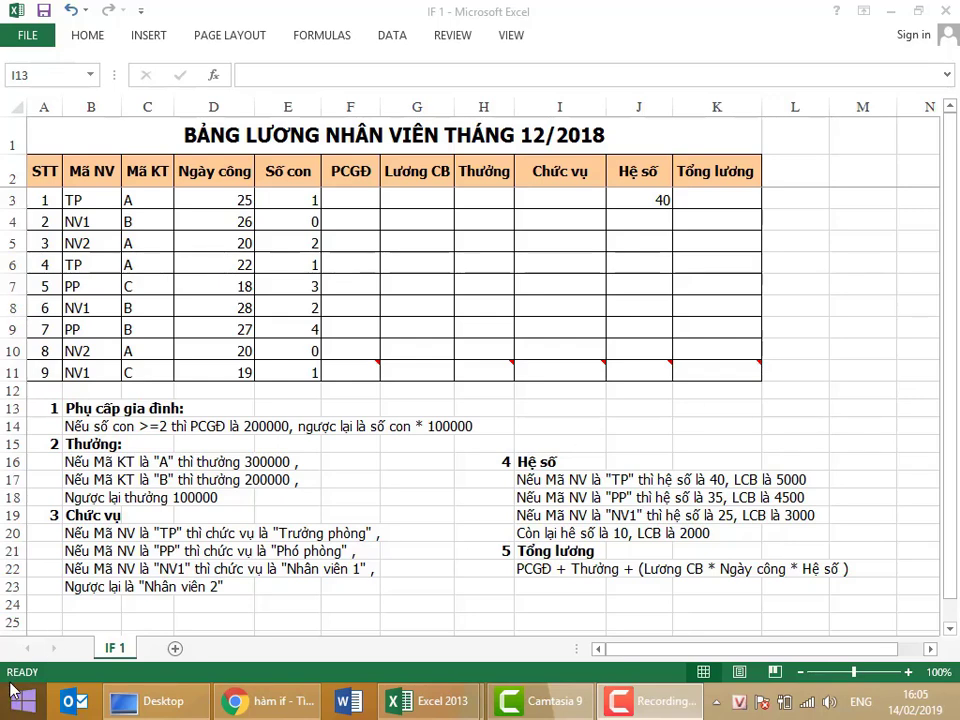
Launch the zoomit_45 app from the Windows 8 Start screen's app list
left_click(30, 700)
scroll(750, 557, "down", 2)
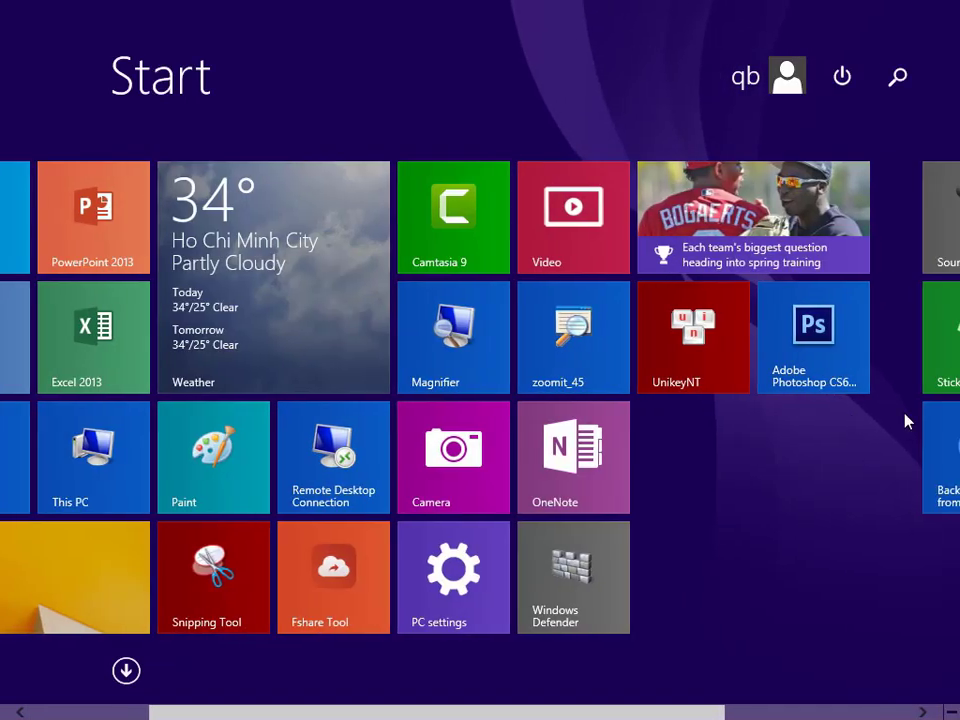
scroll(908, 420, "down", 2)
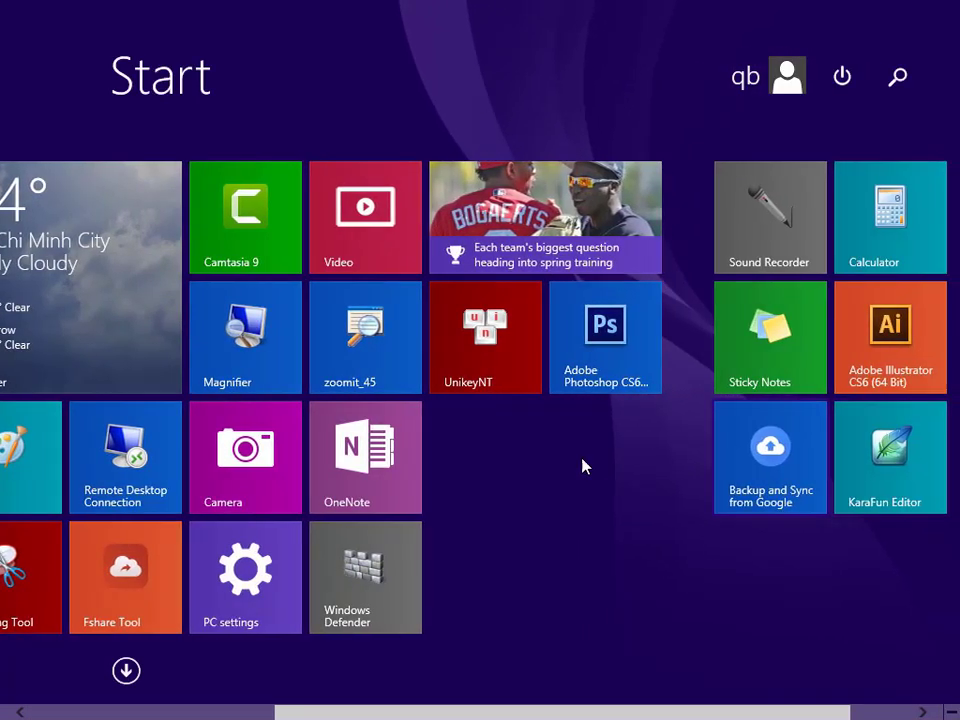
left_click(363, 352)
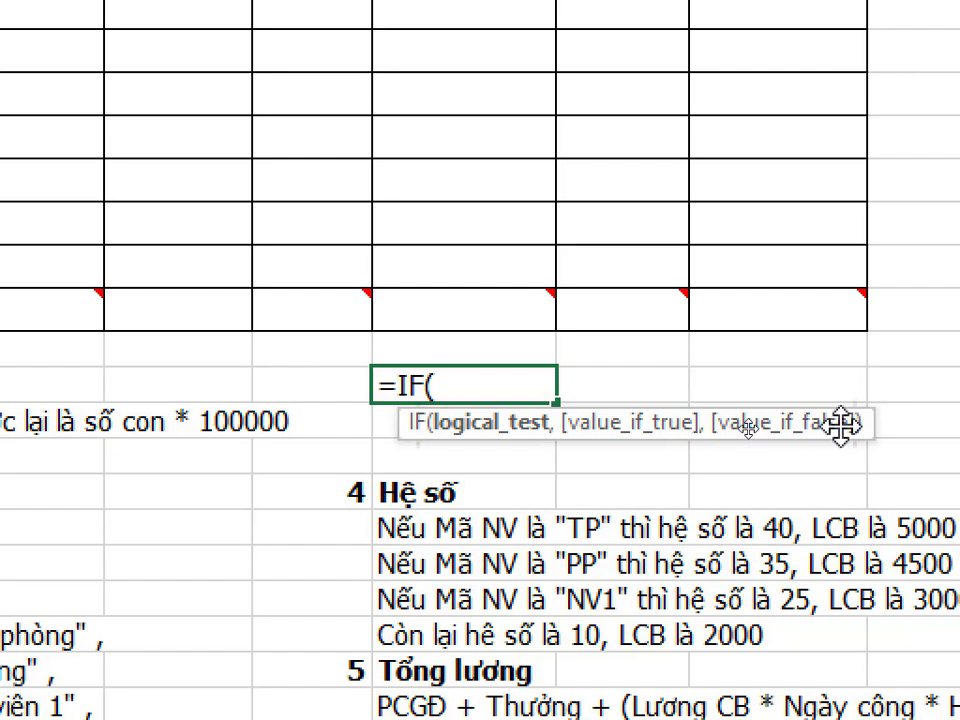
key("Escape")
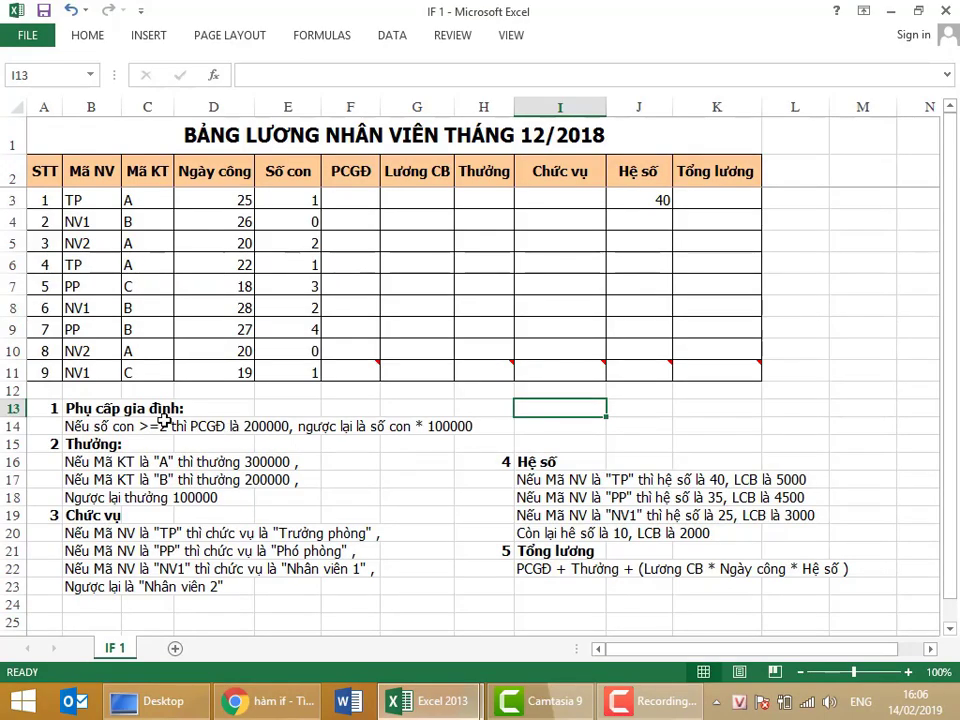
left_click(107, 406)
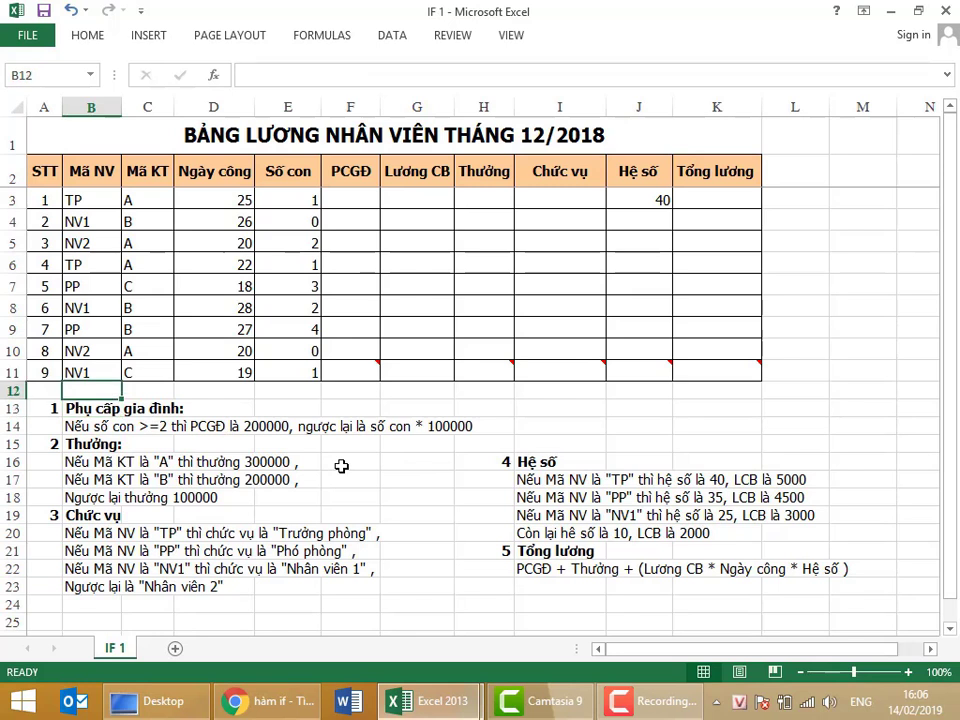
key("Down")
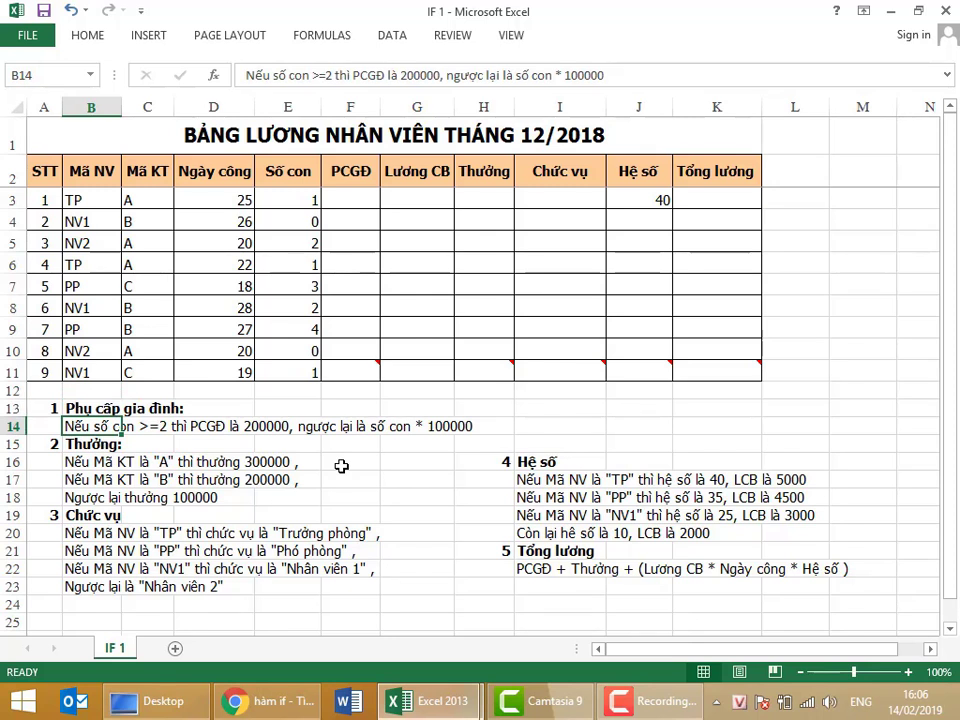
left_click(350, 198)
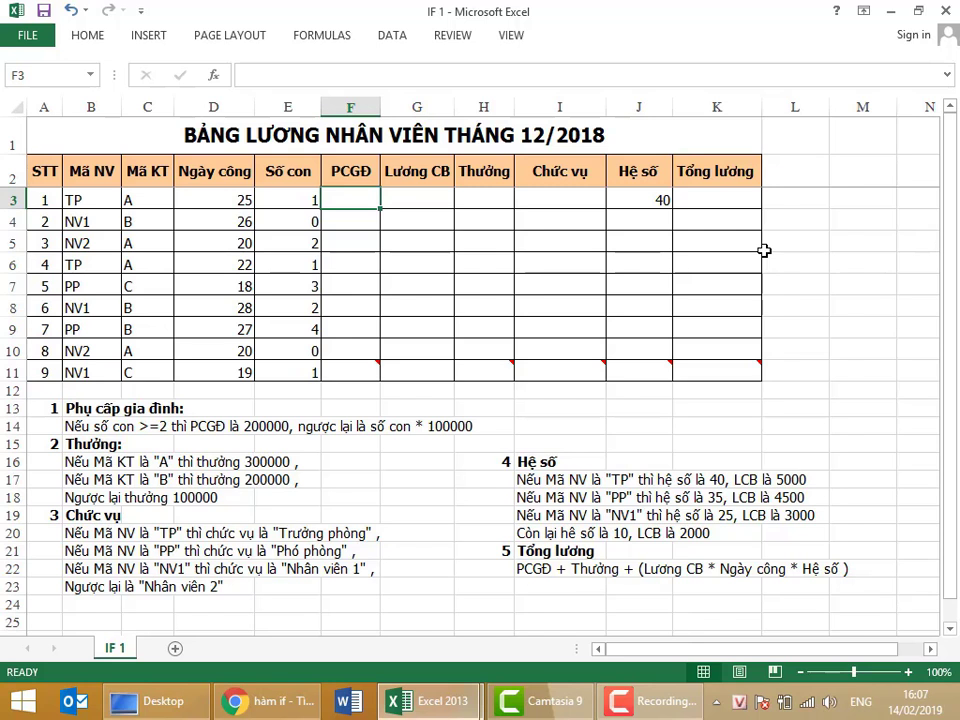
Enter =IF(E3>=2,200000,100000) in F3 for the first employee's PCGĐ, then reselect F3
type("=")
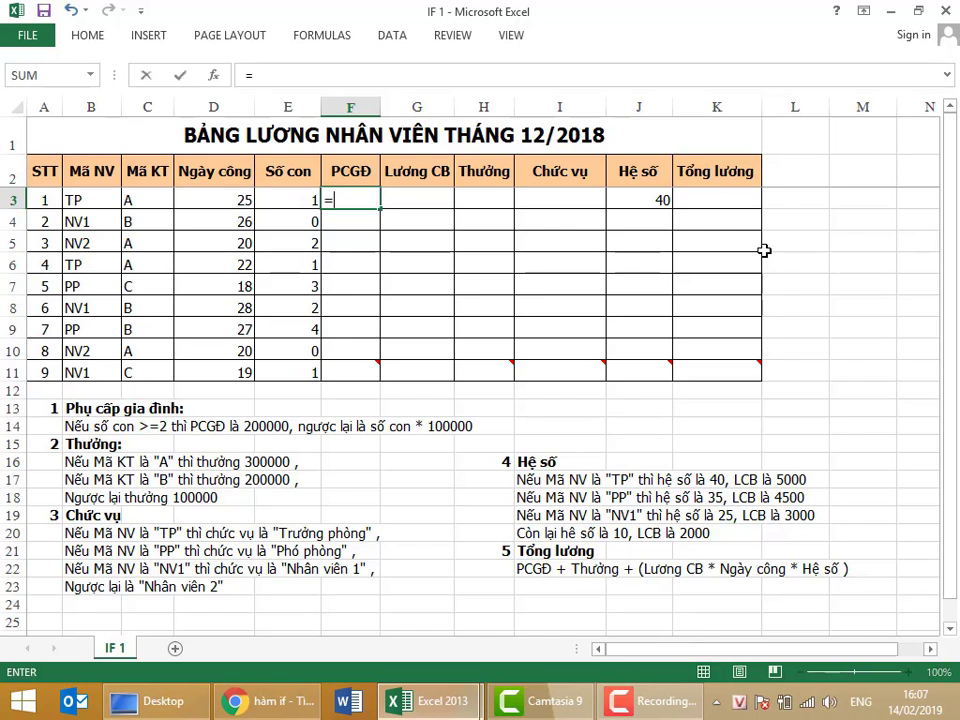
type("if")
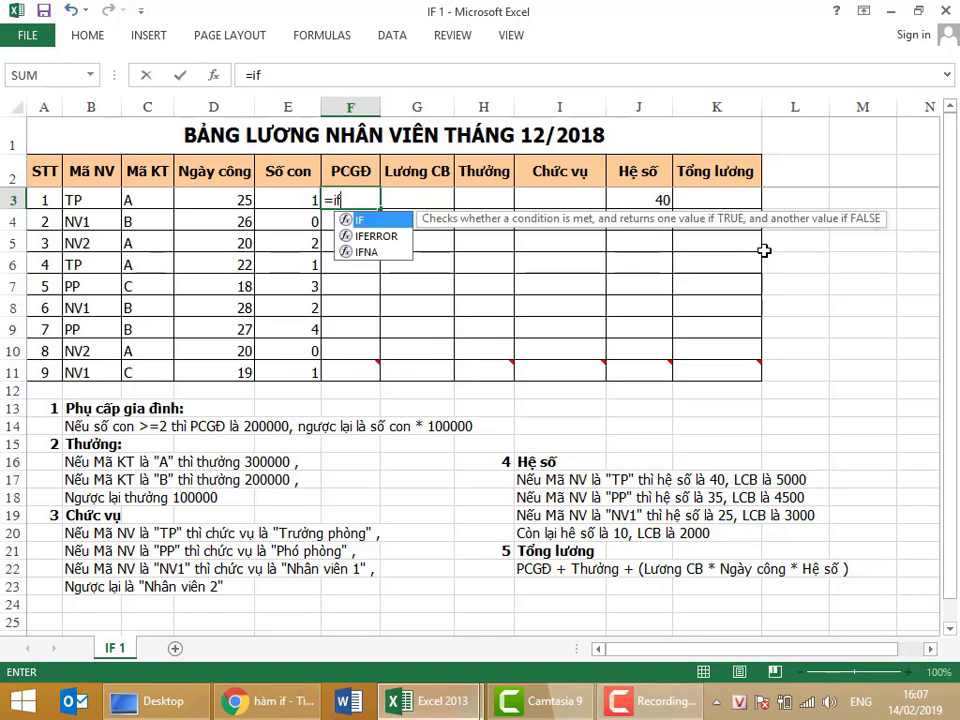
type("(")
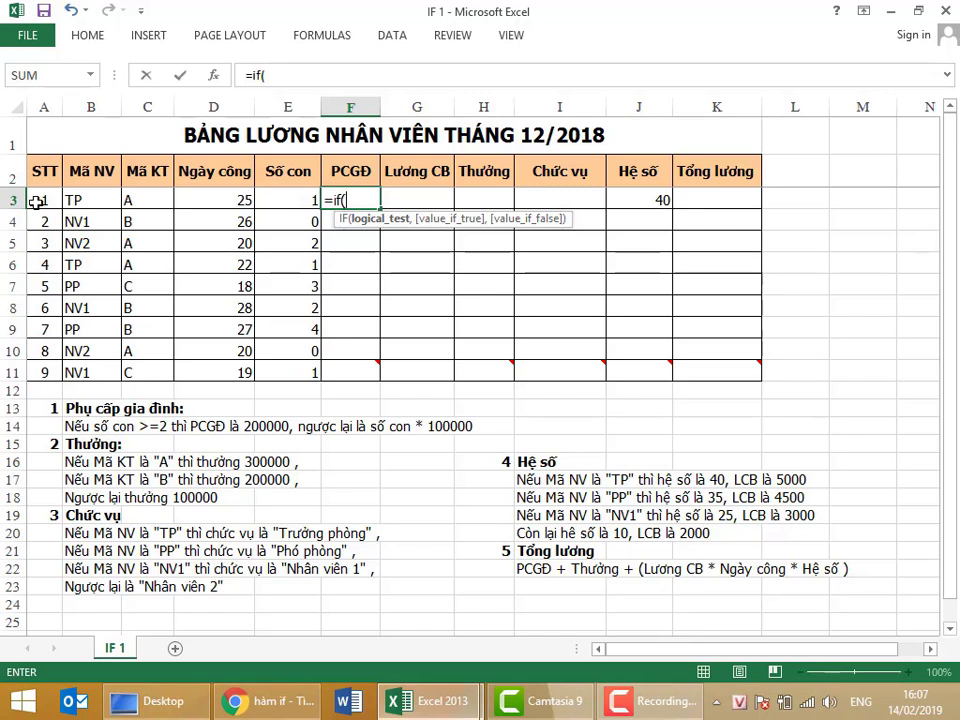
left_click(278, 198)
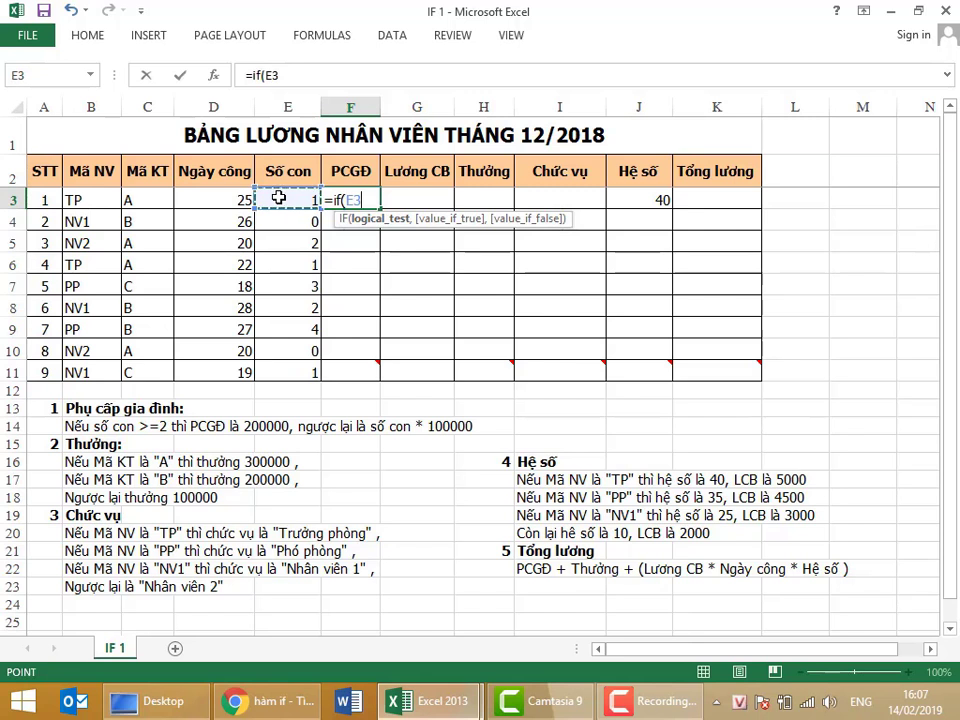
type(">")
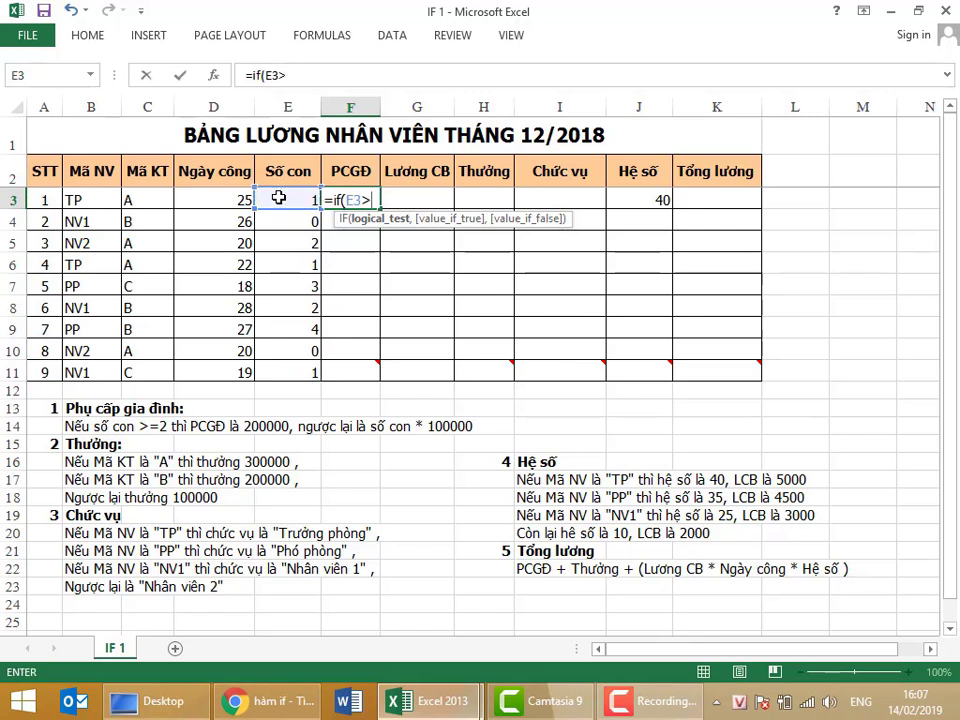
type("=2")
type(",")
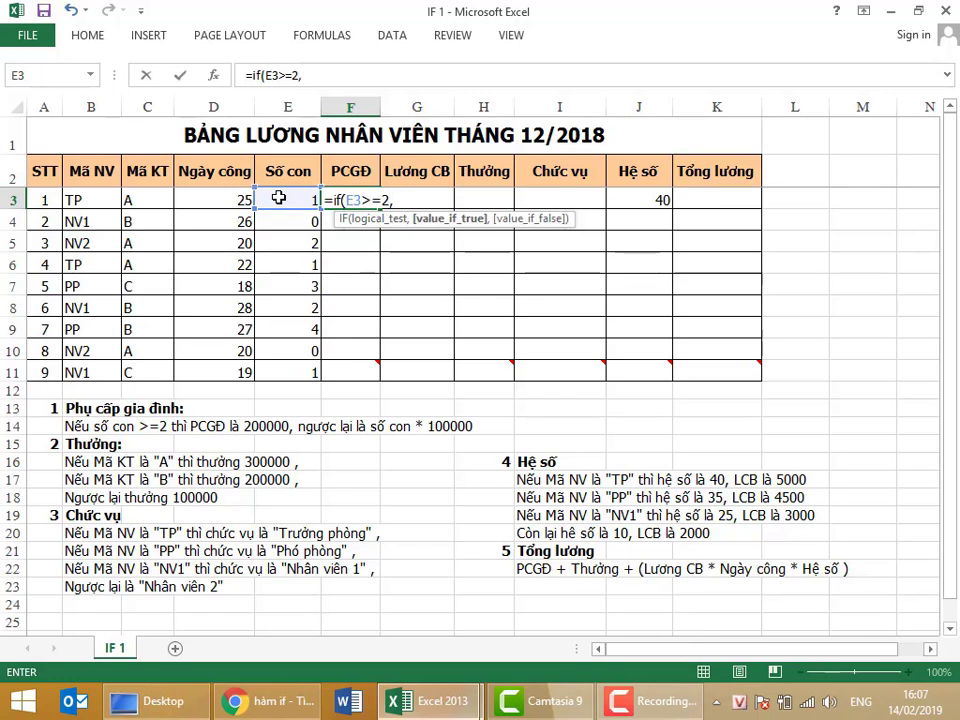
type("200")
type("000")
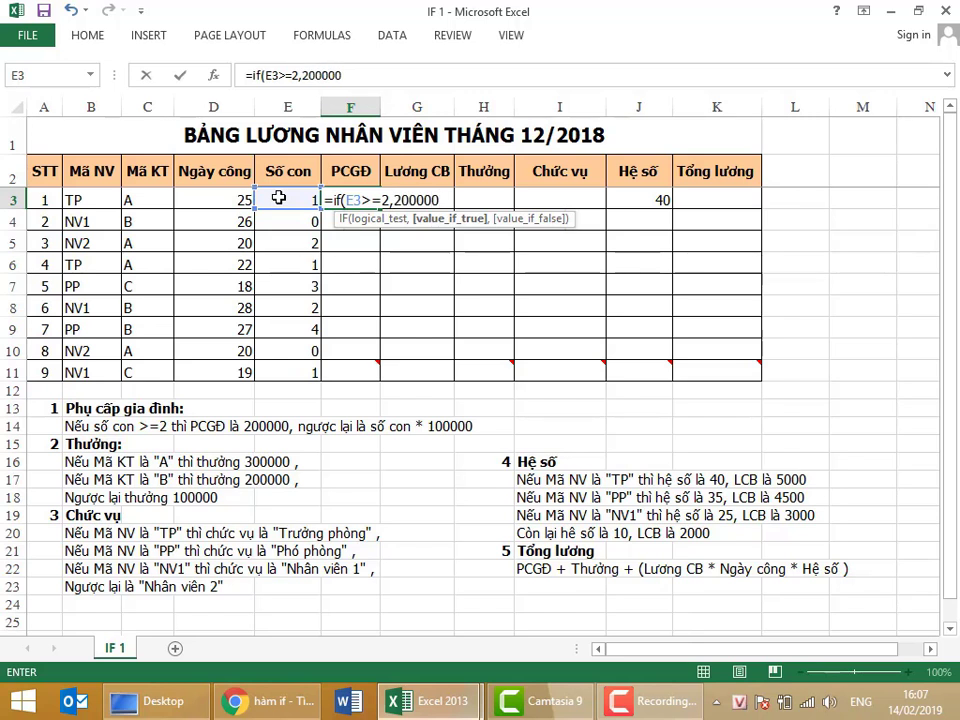
type(",")
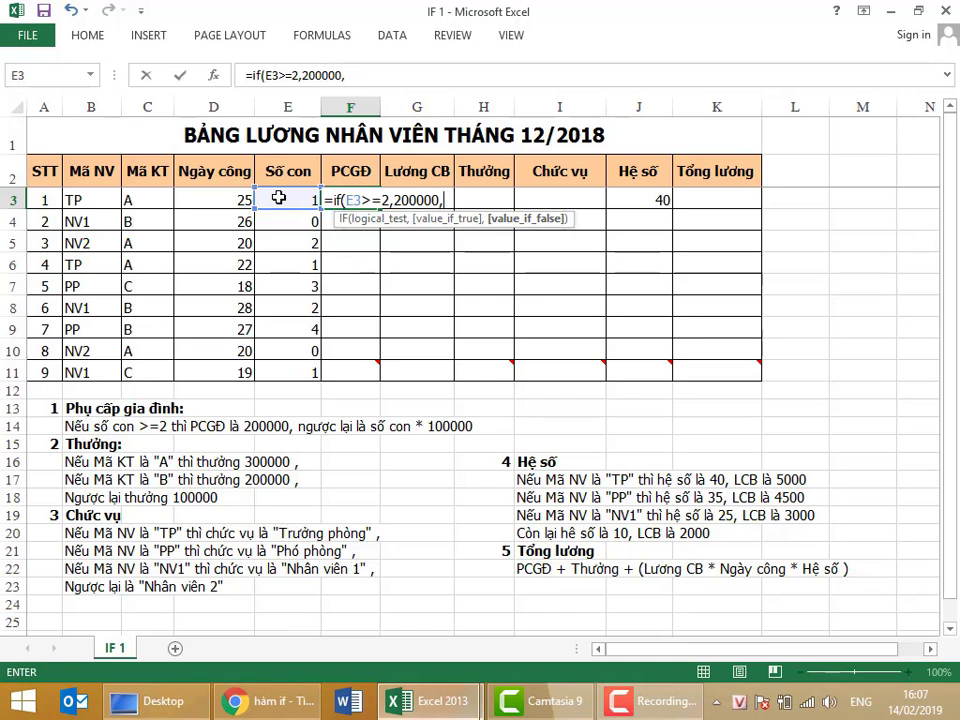
type("100")
type("000)")
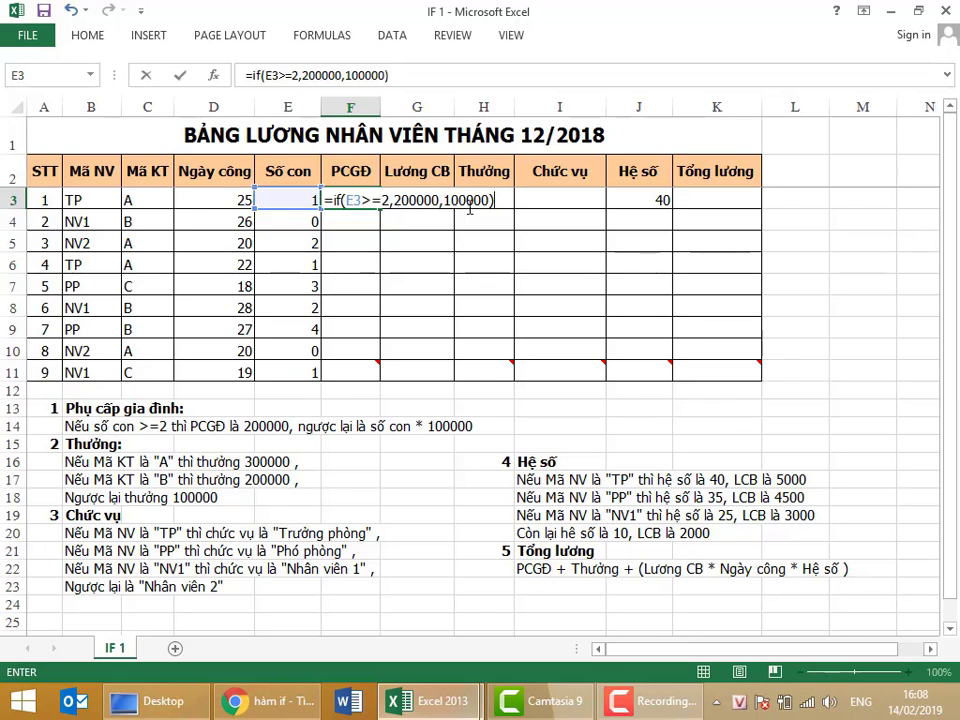
key("Return")
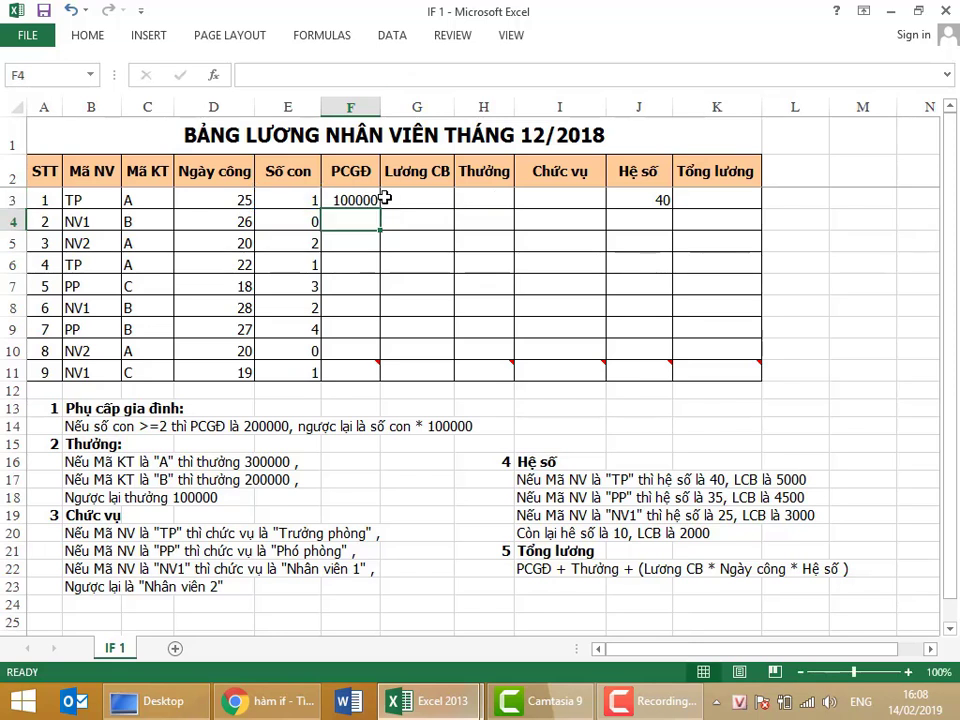
left_click(378, 202)
Copy the PCGĐ formula down to F11 and spot-check the copies in rows 5, 7 and 8
double_click(380, 209)
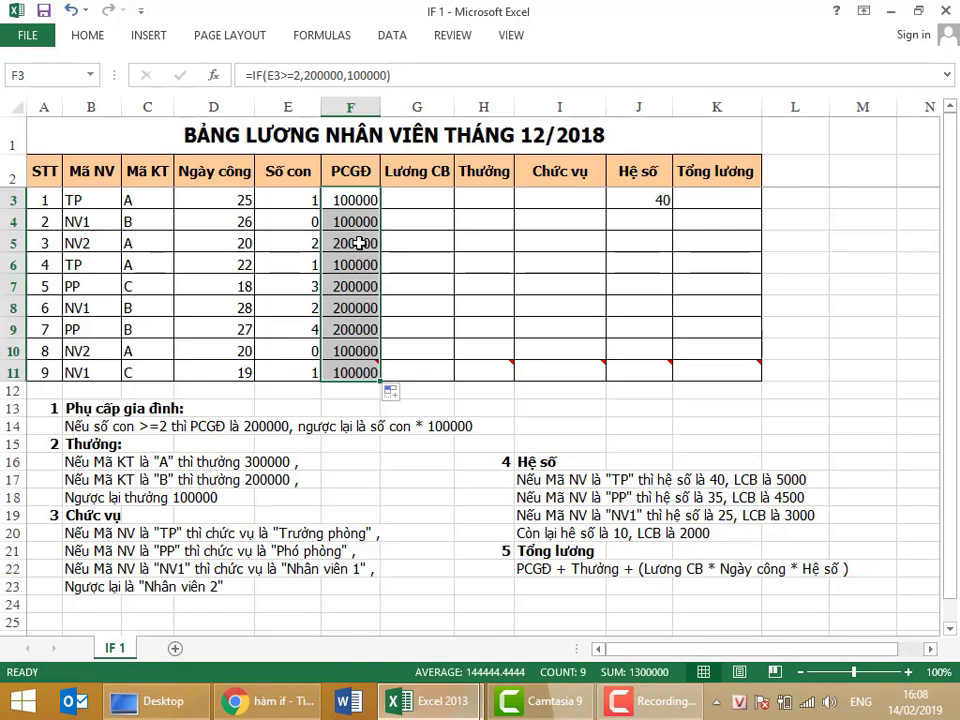
left_click(372, 243)
left_click(374, 286)
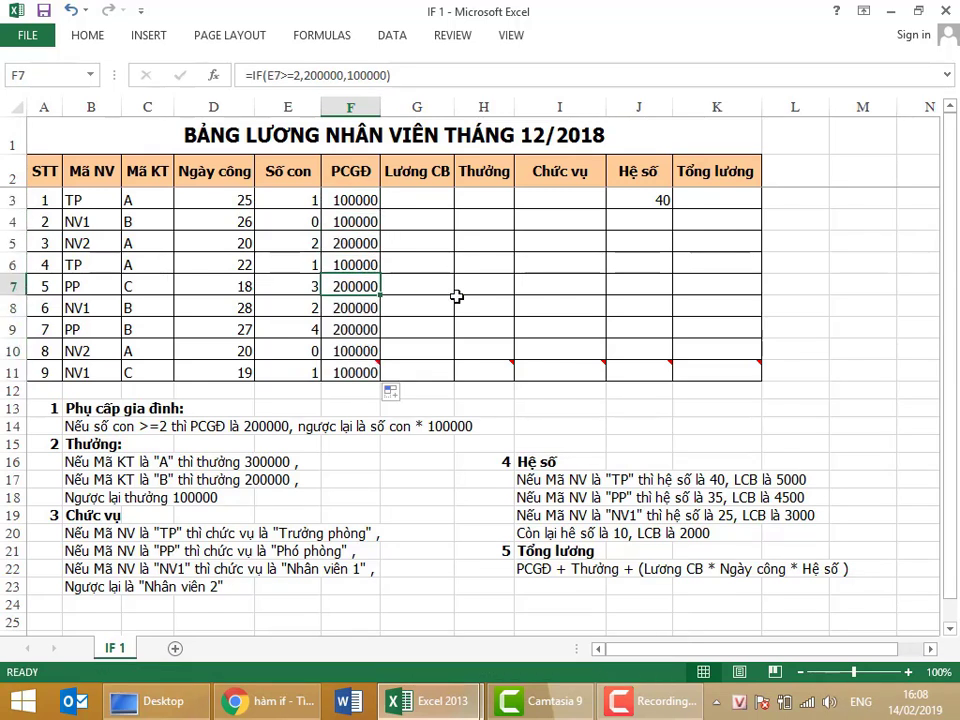
left_click(374, 307)
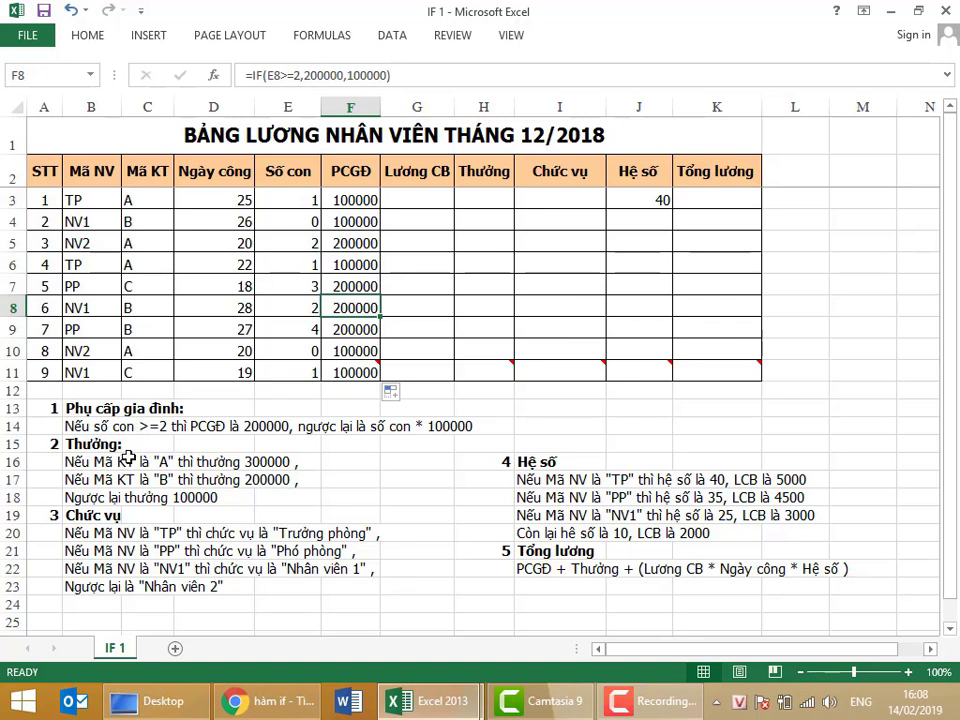
left_click(110, 463)
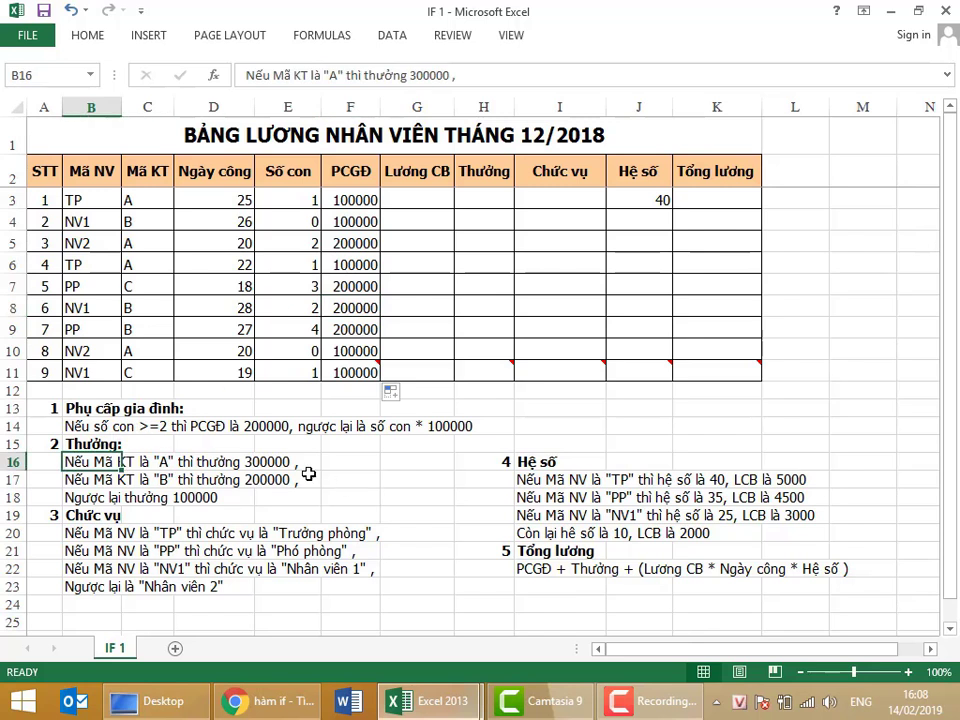
left_click(347, 463)
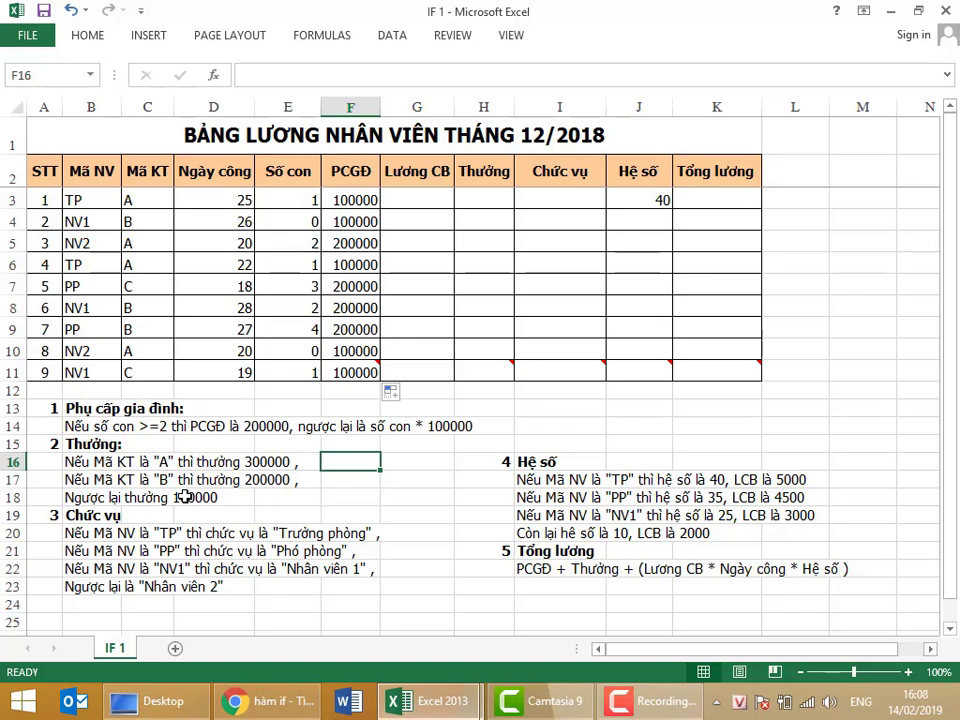
left_click(199, 460)
left_click(188, 497)
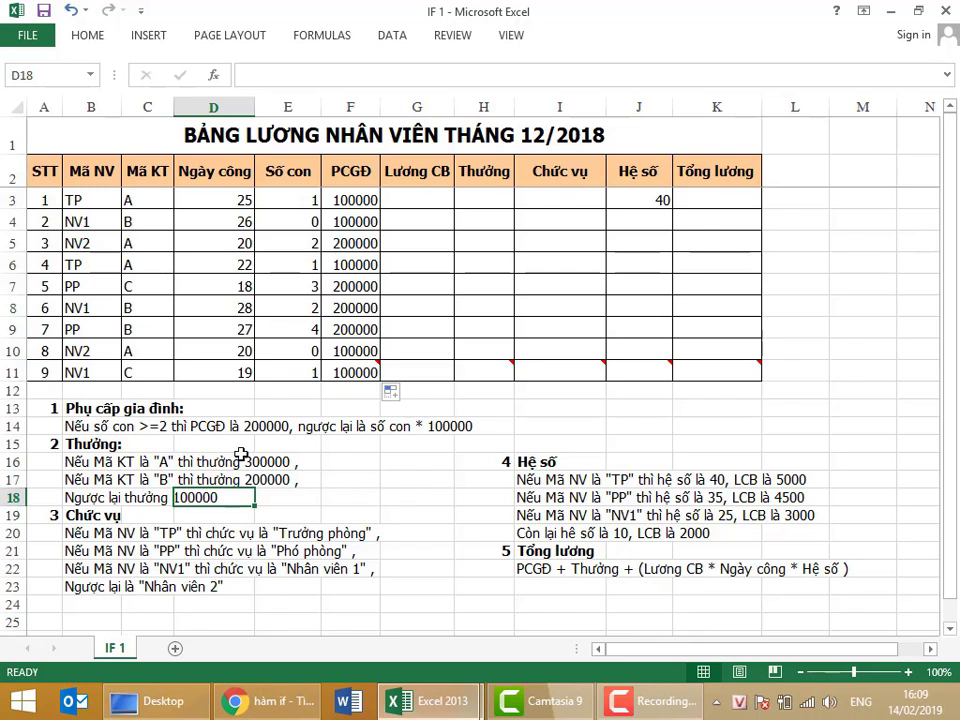
left_click(70, 462)
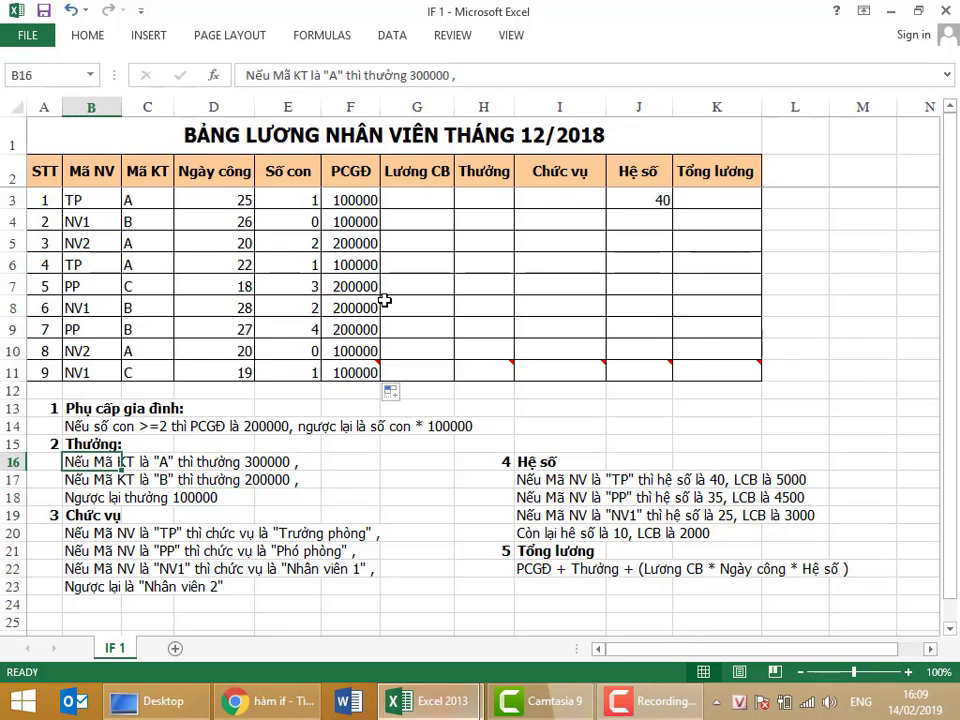
left_click(498, 199)
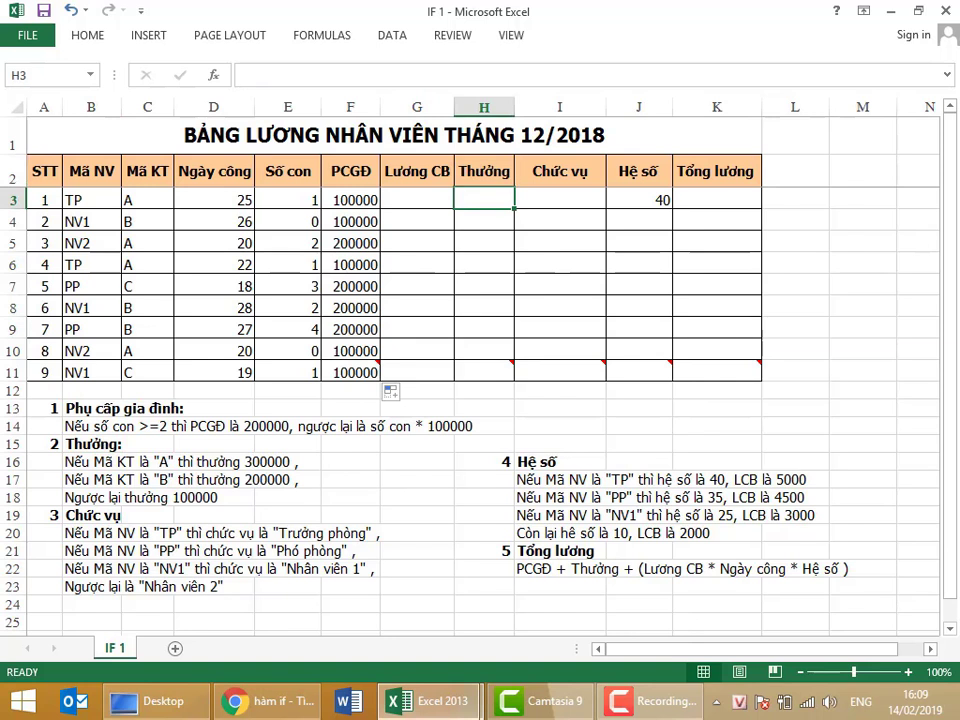
Type the opening of H3's bonus formula: =if(c3="A",300000,
type("=")
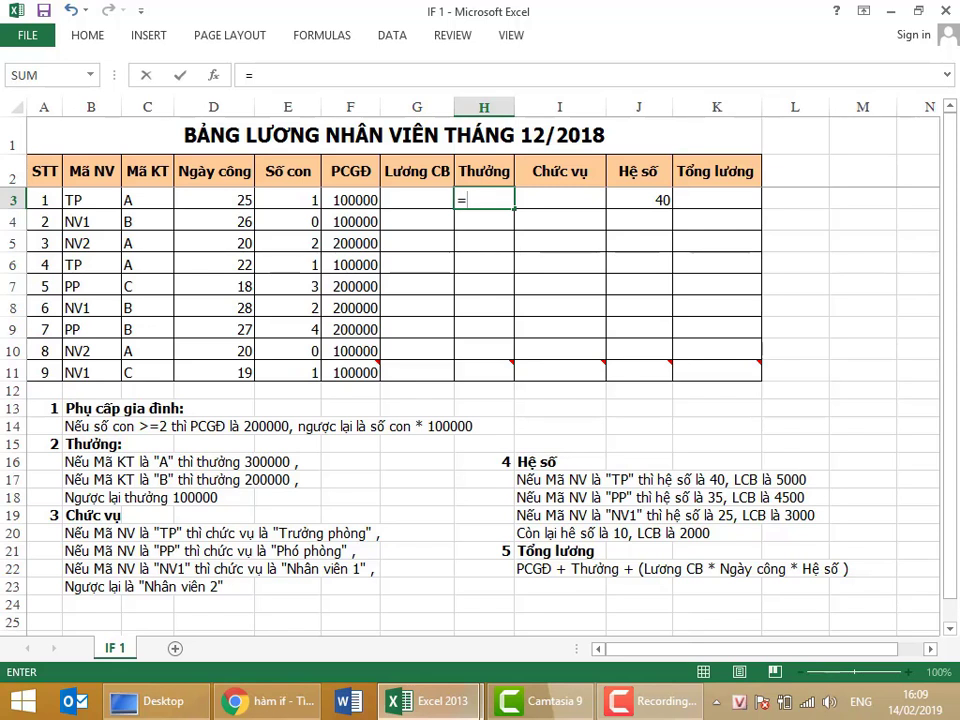
type("if(")
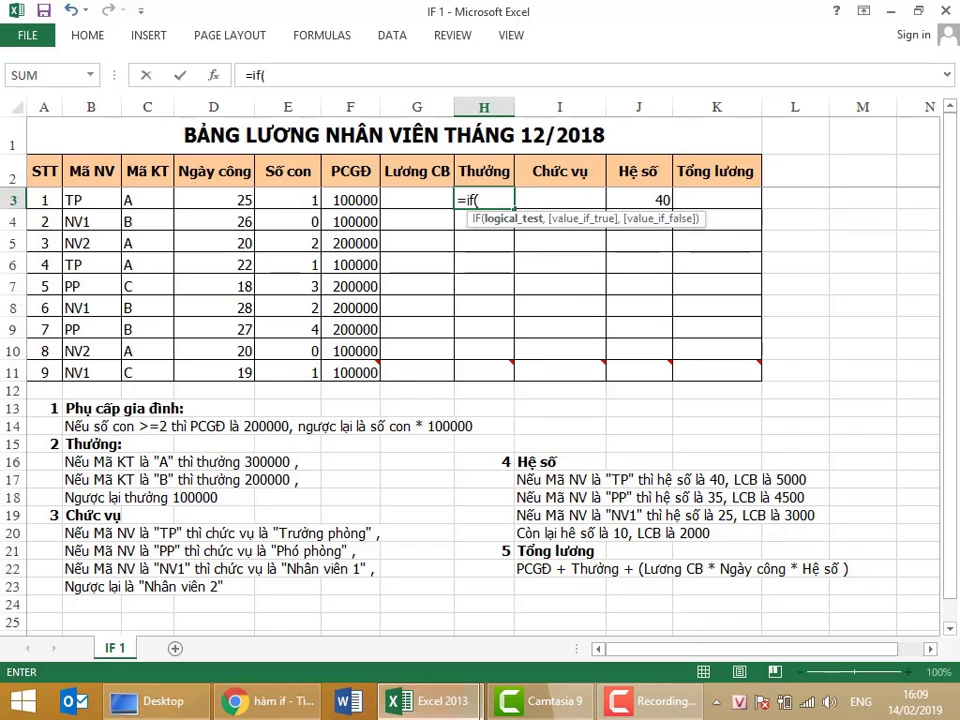
type("c3")
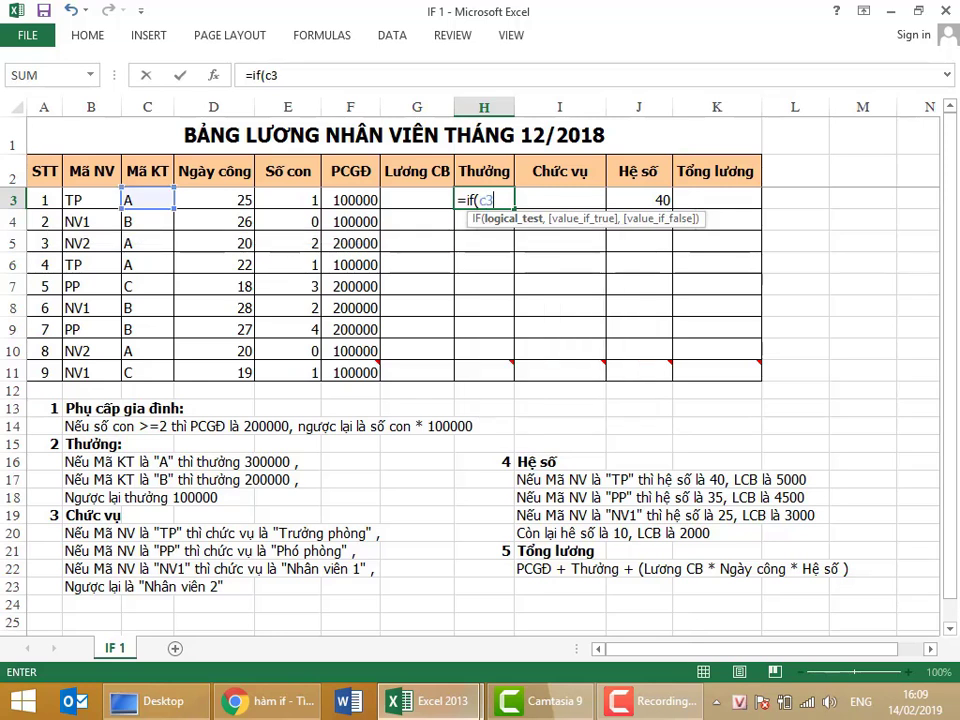
type("=")
type("\"")
type("A\"")
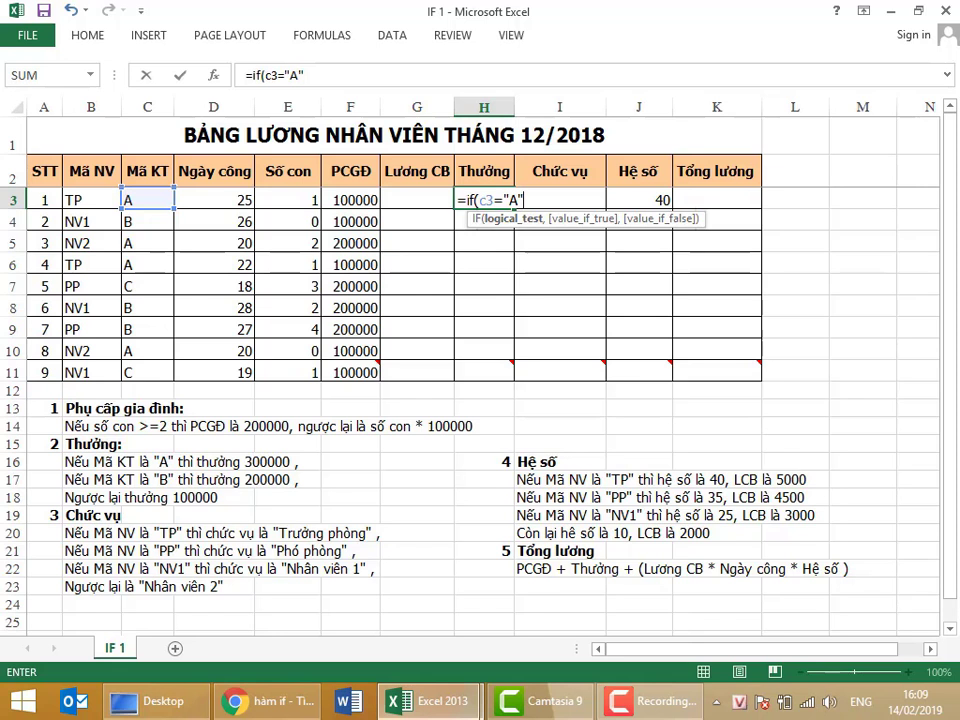
type(",")
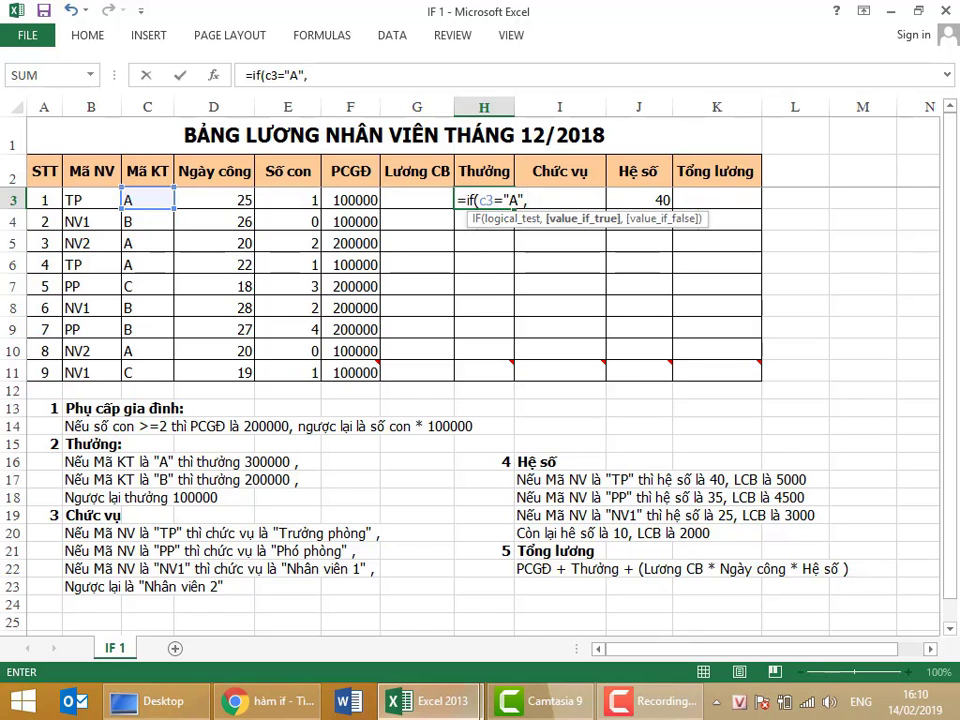
type("3")
type("00000")
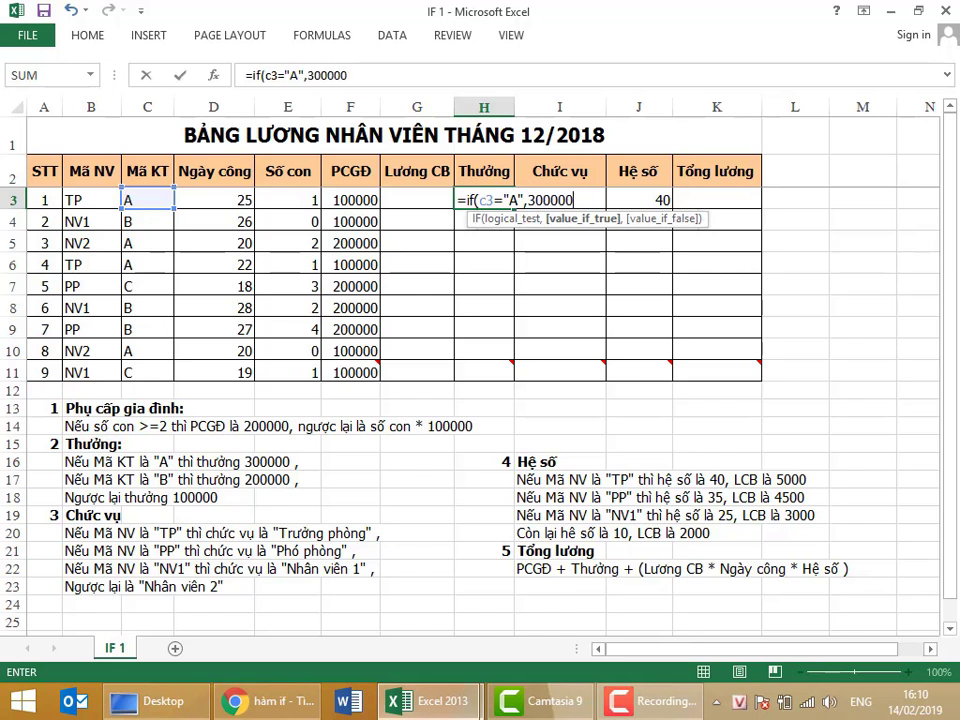
type(",")
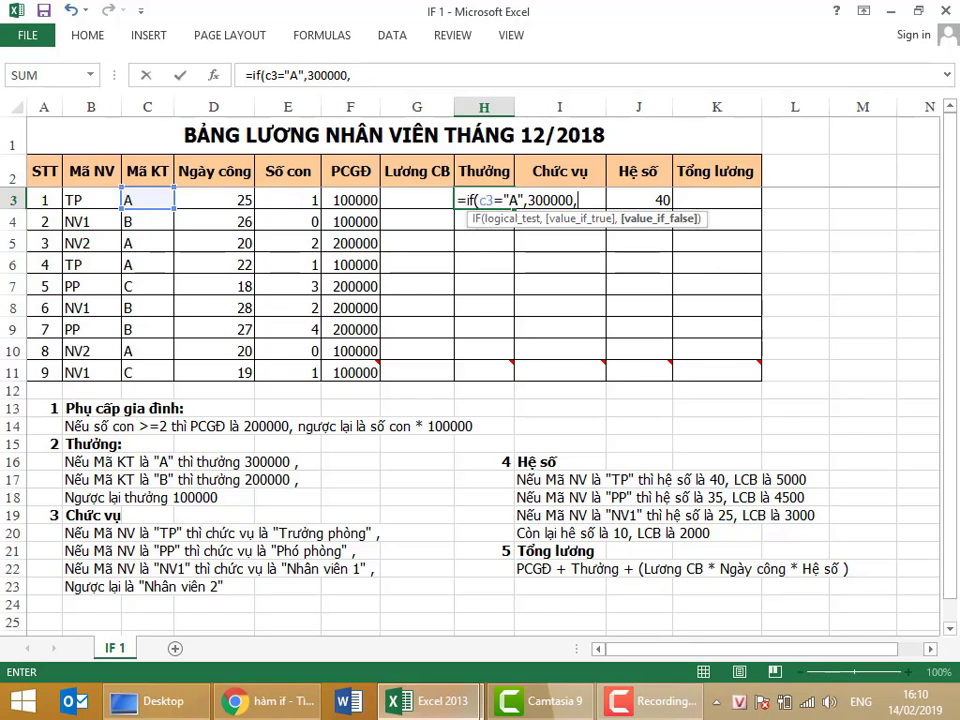
Complete H3 as =IF(C3="A",300000,IF(C3="B",200000,100000)) and fill it down to H11
type("if")
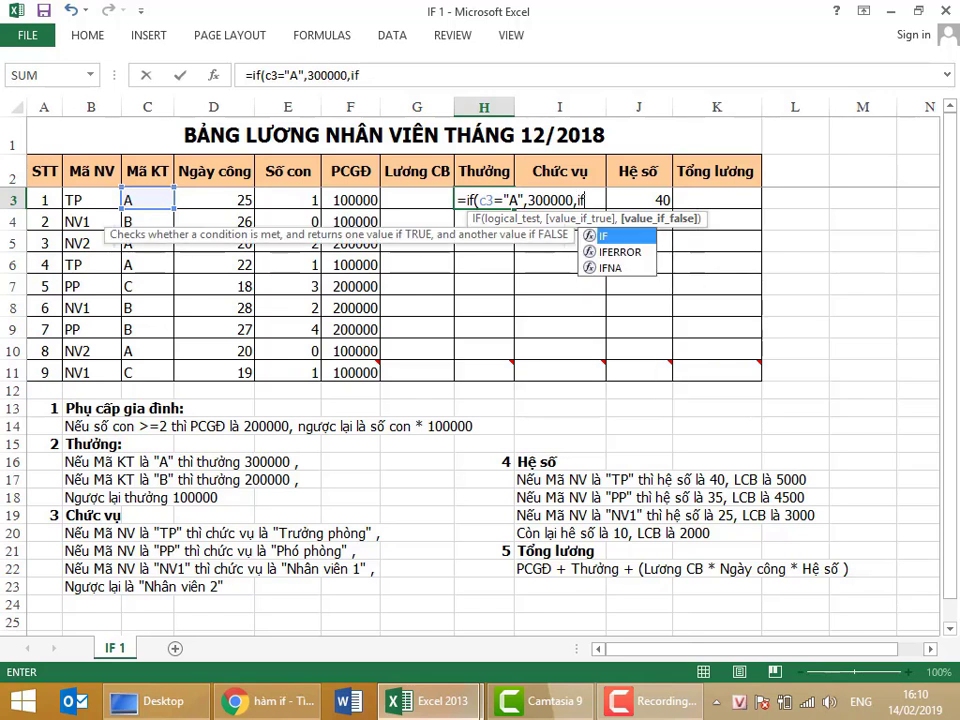
type("(")
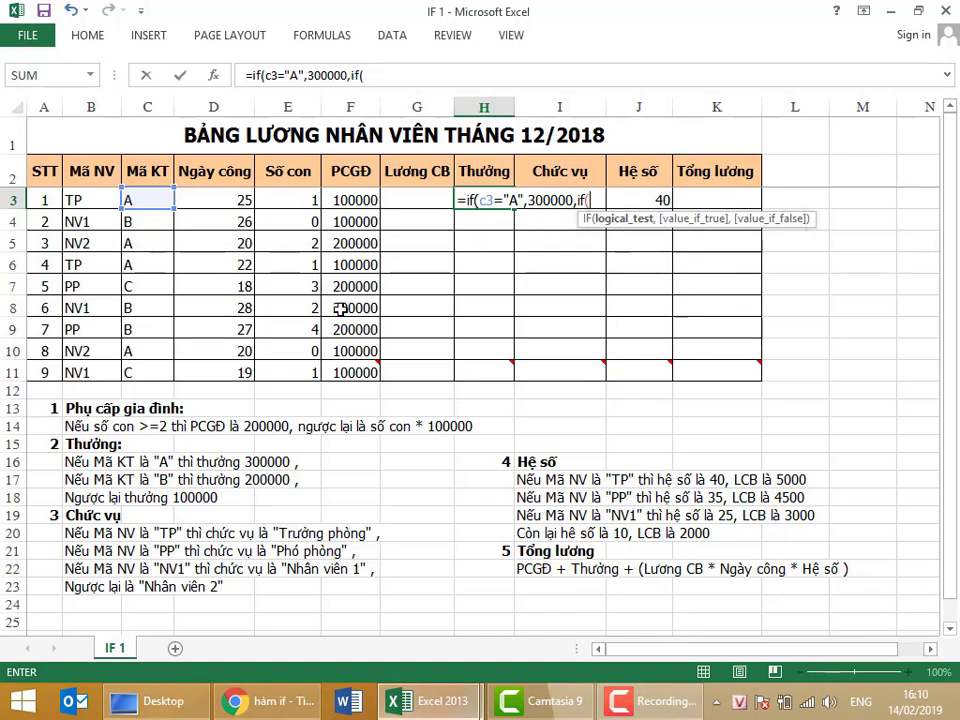
left_click(148, 202)
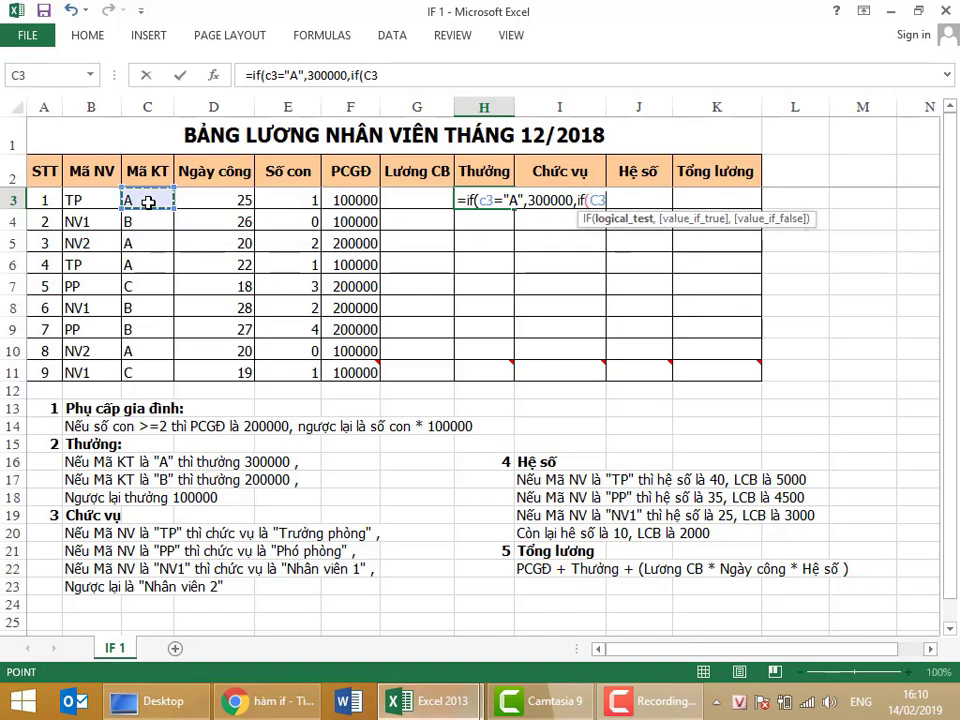
type("=\"")
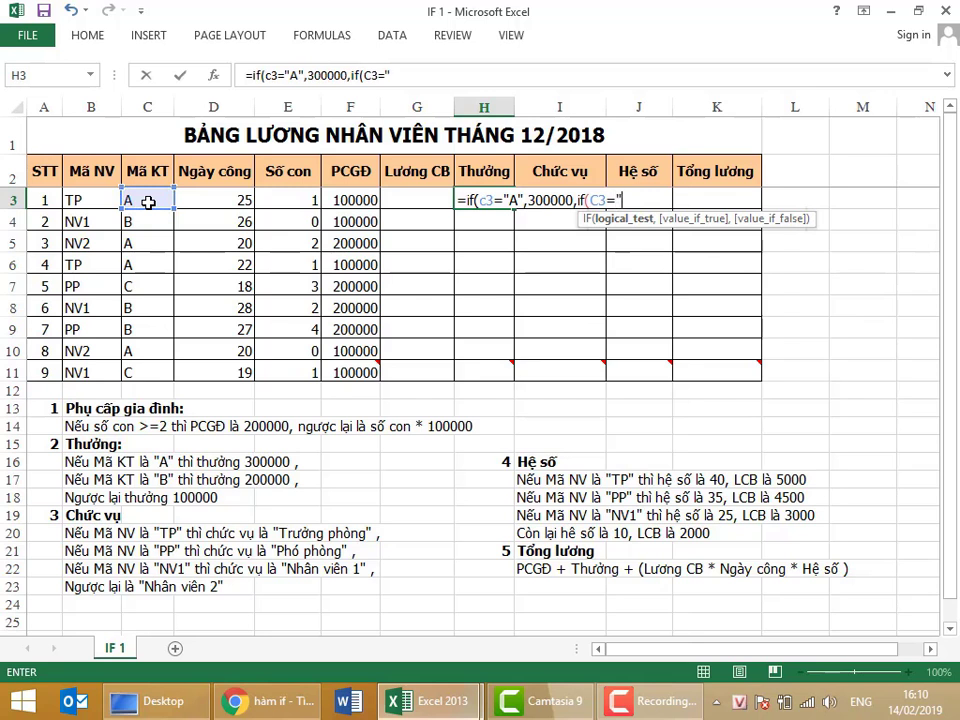
type("B\"")
type(",")
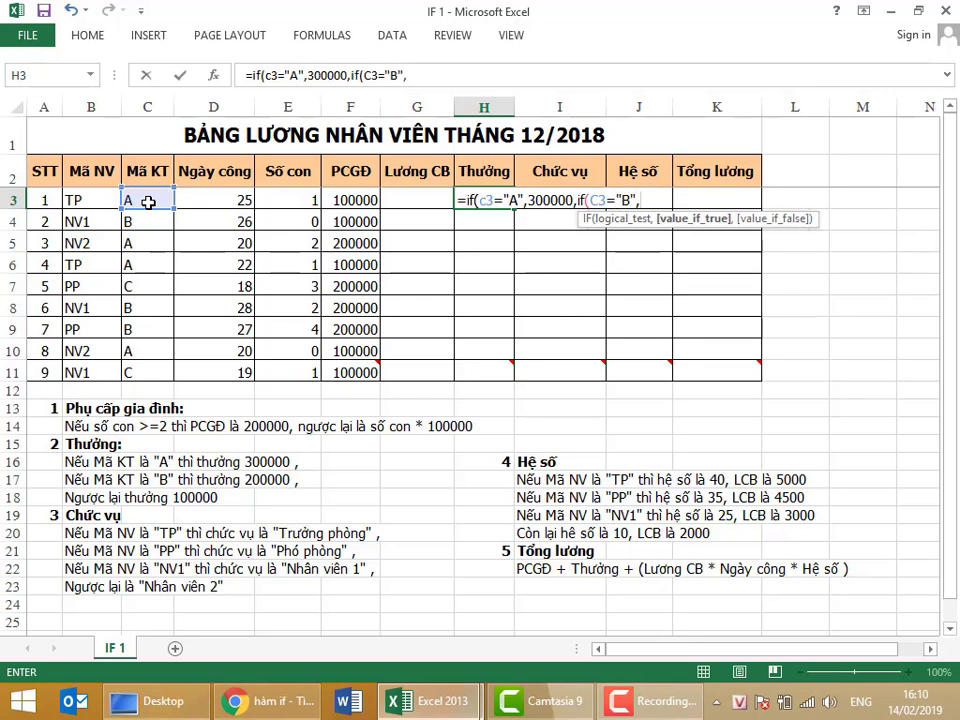
type("200")
type("000,")
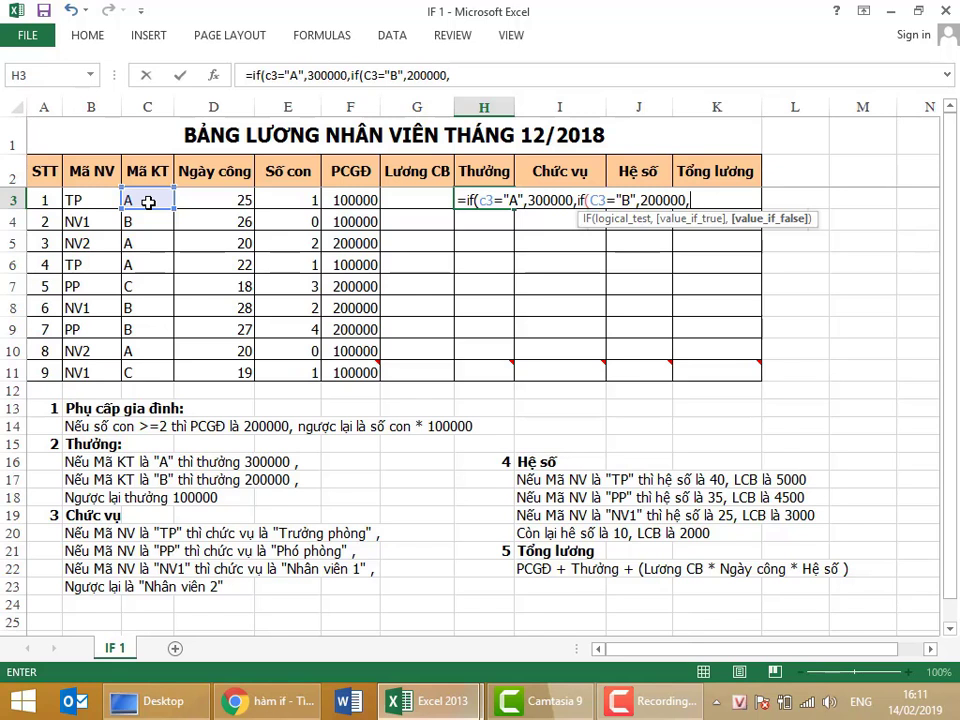
type("1000")
type("00)")
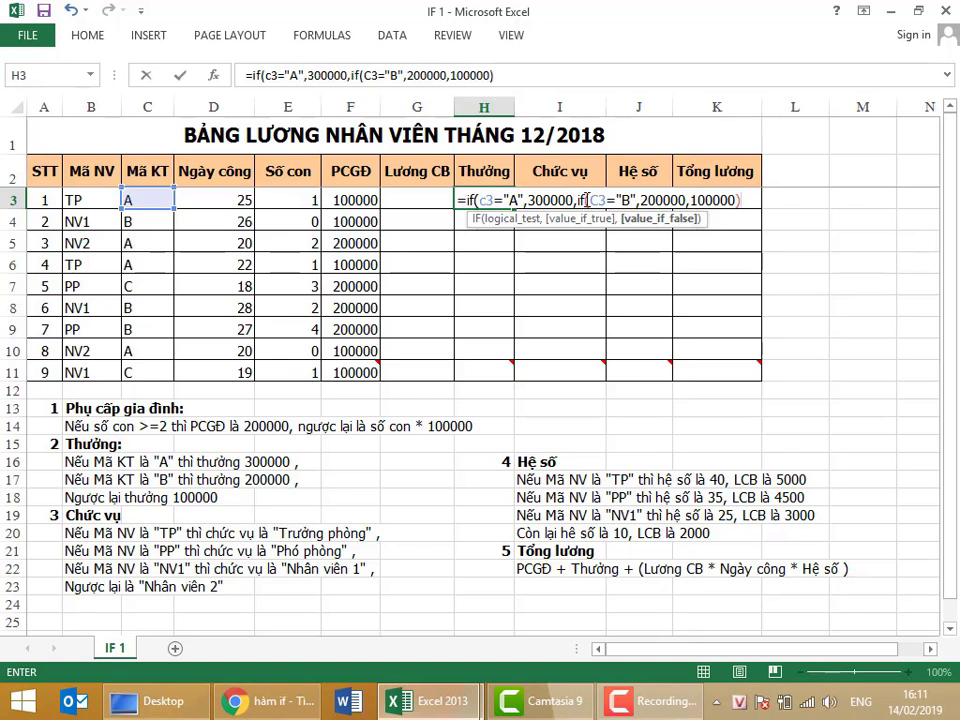
type(")")
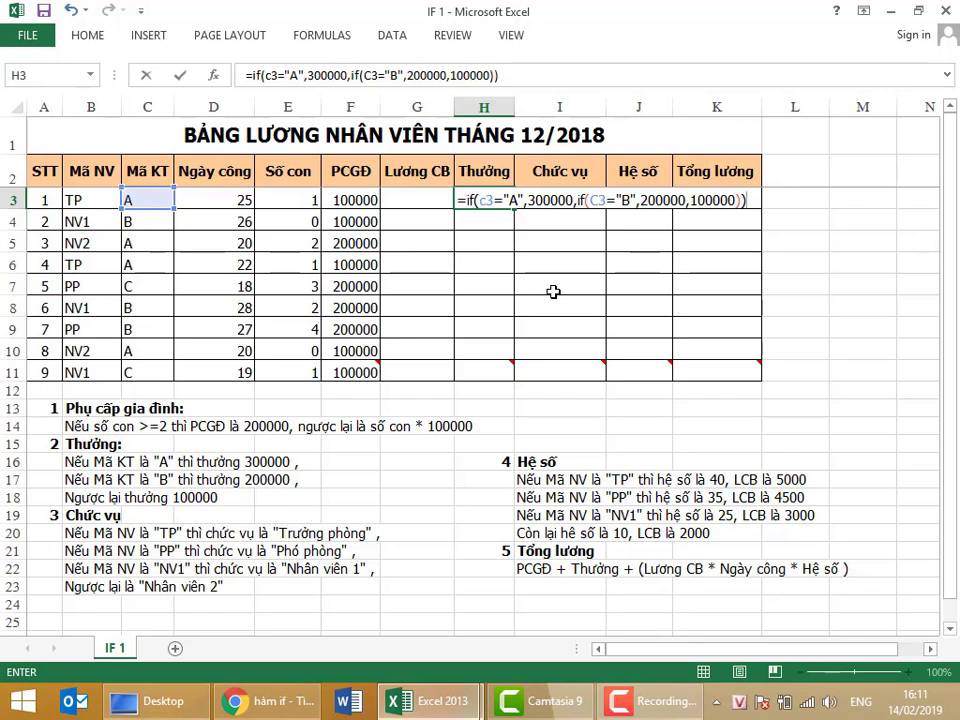
key("Return")
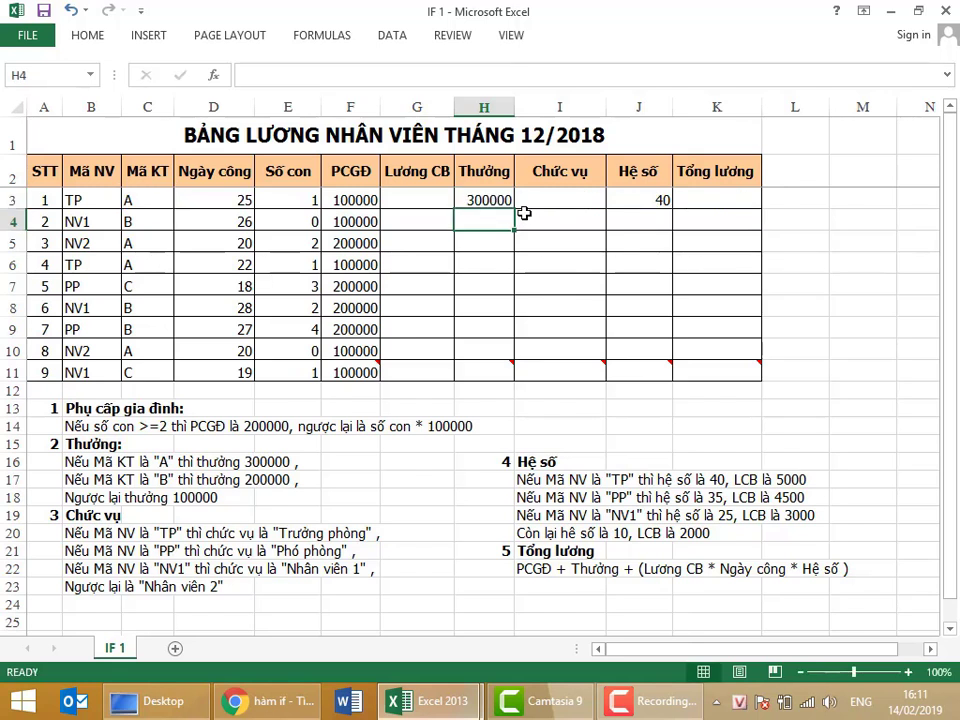
left_click(508, 200)
double_click(513, 203)
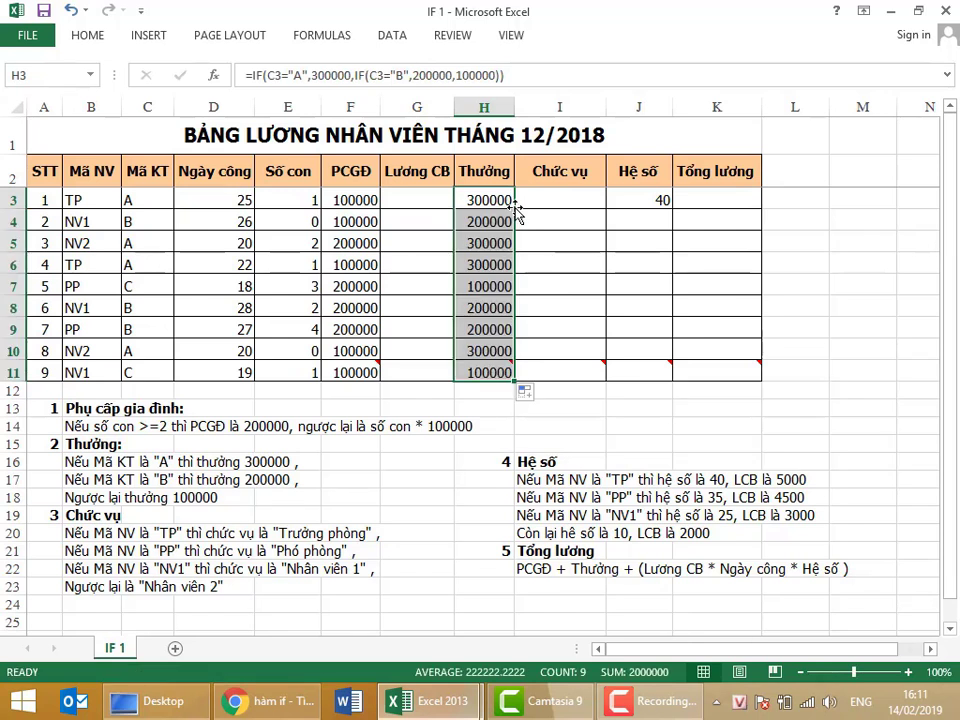
left_click(505, 200)
left_click(532, 75)
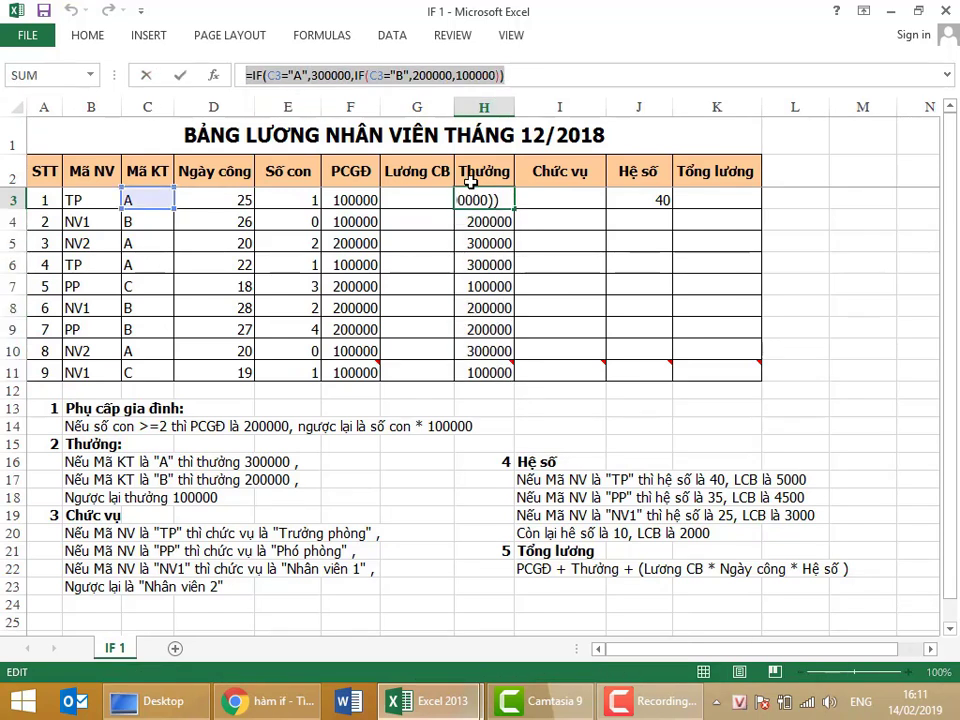
key("Escape")
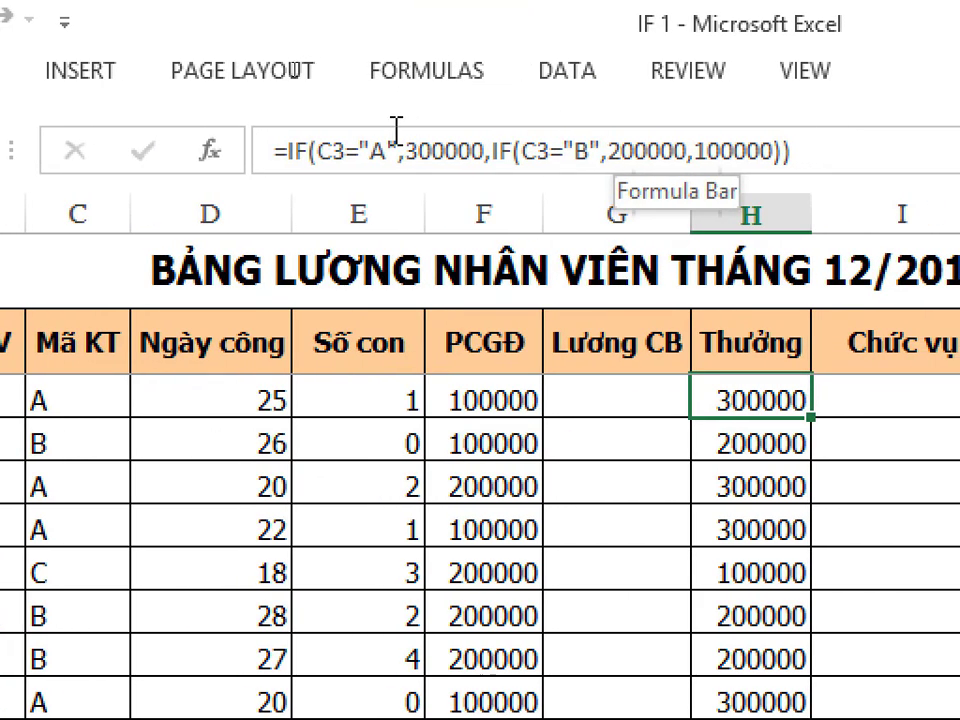
left_click(291, 150)
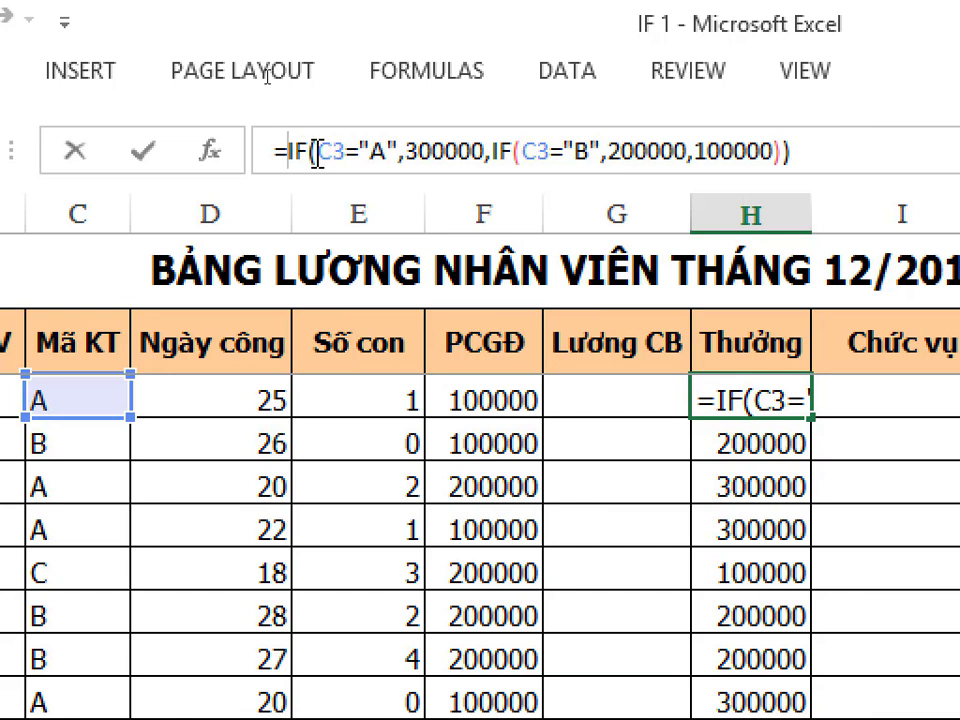
left_click_drag(318, 154, 486, 157)
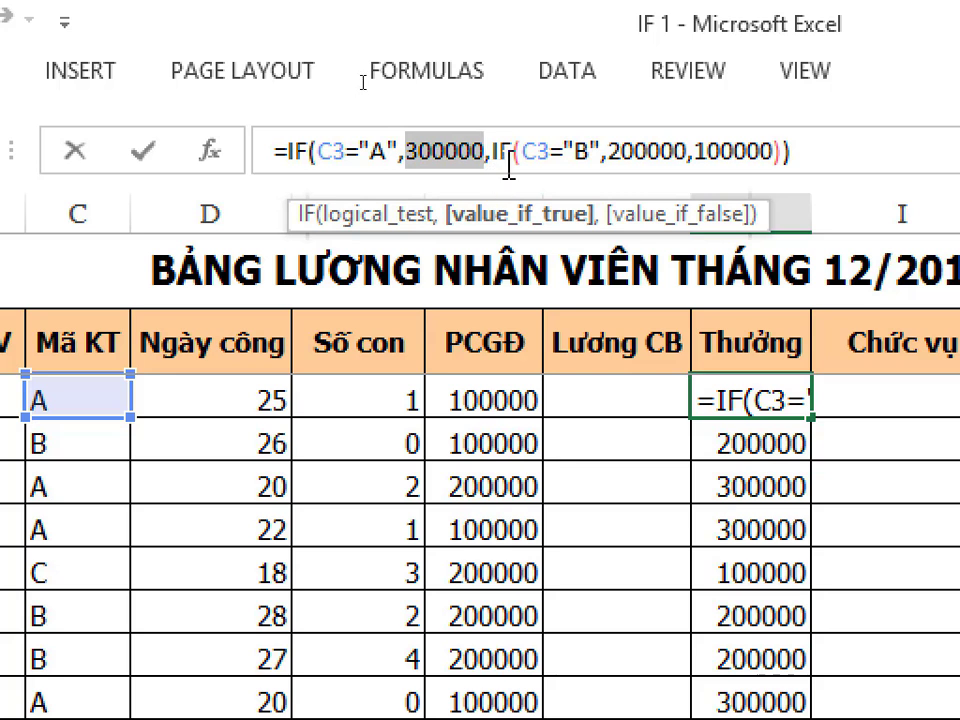
mouse_move(491, 152)
left_mouse_down()
mouse_move(731, 133)
mouse_move(785, 150)
left_mouse_up()
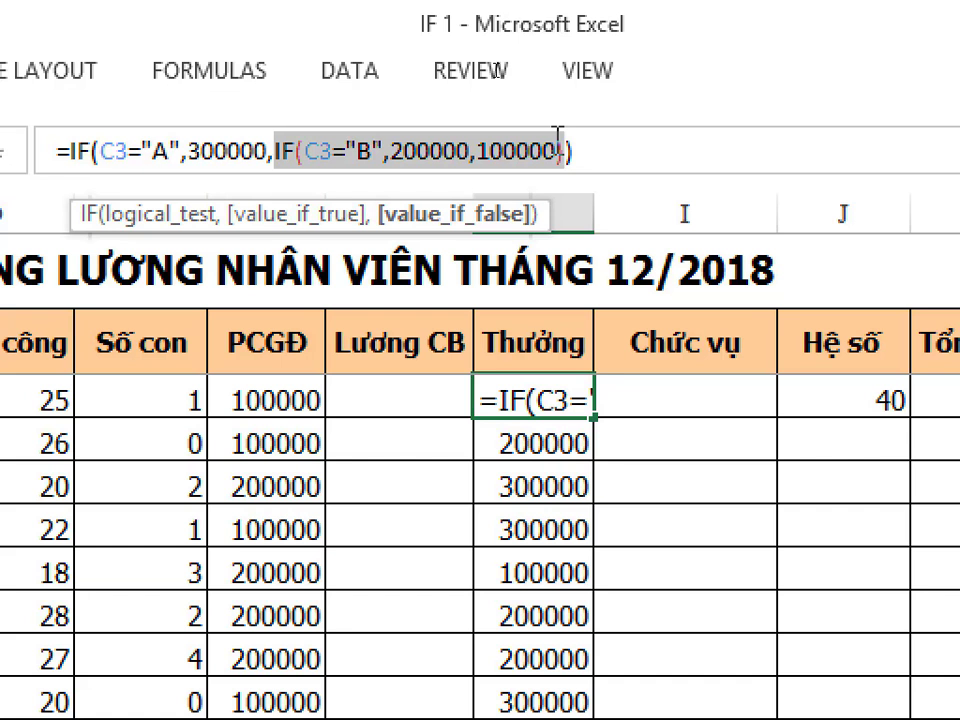
left_click(344, 148)
left_click(360, 150)
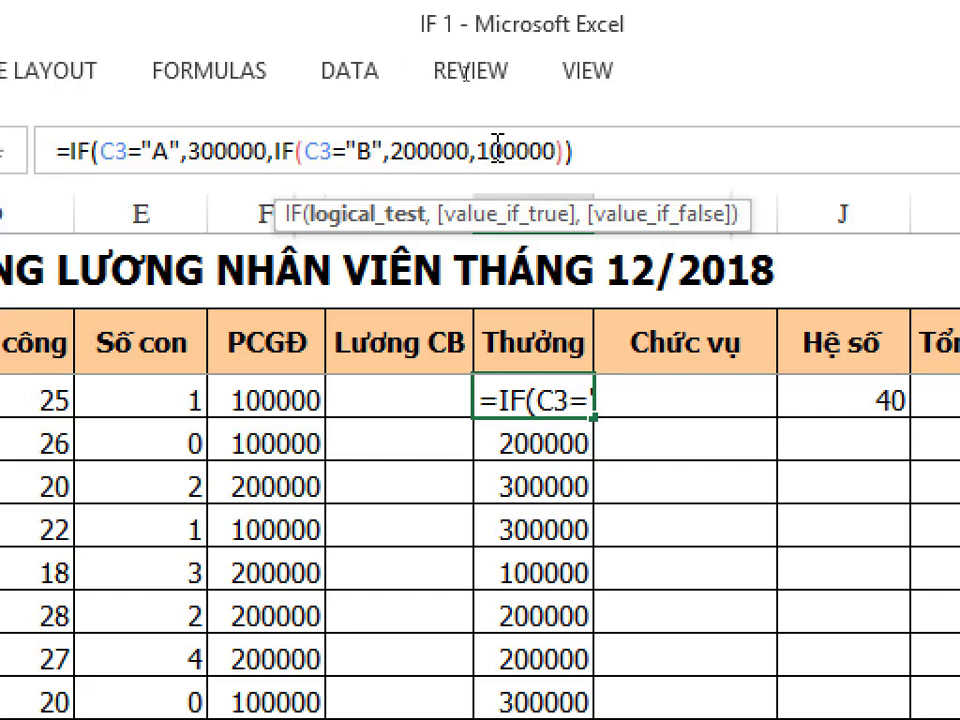
left_click(435, 150)
left_click(516, 145)
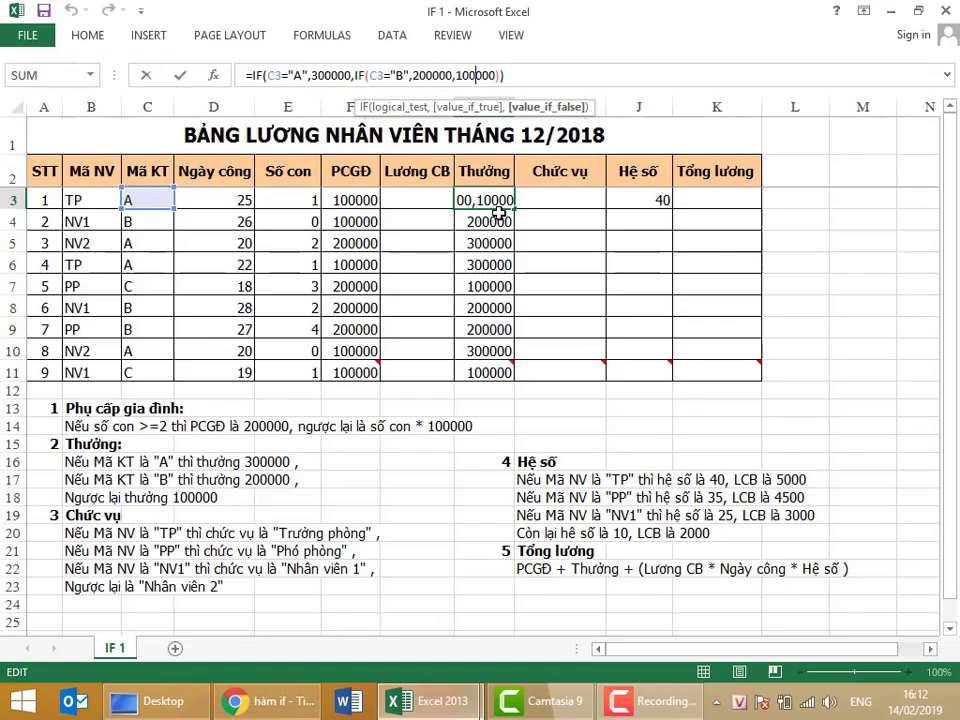
key("Return")
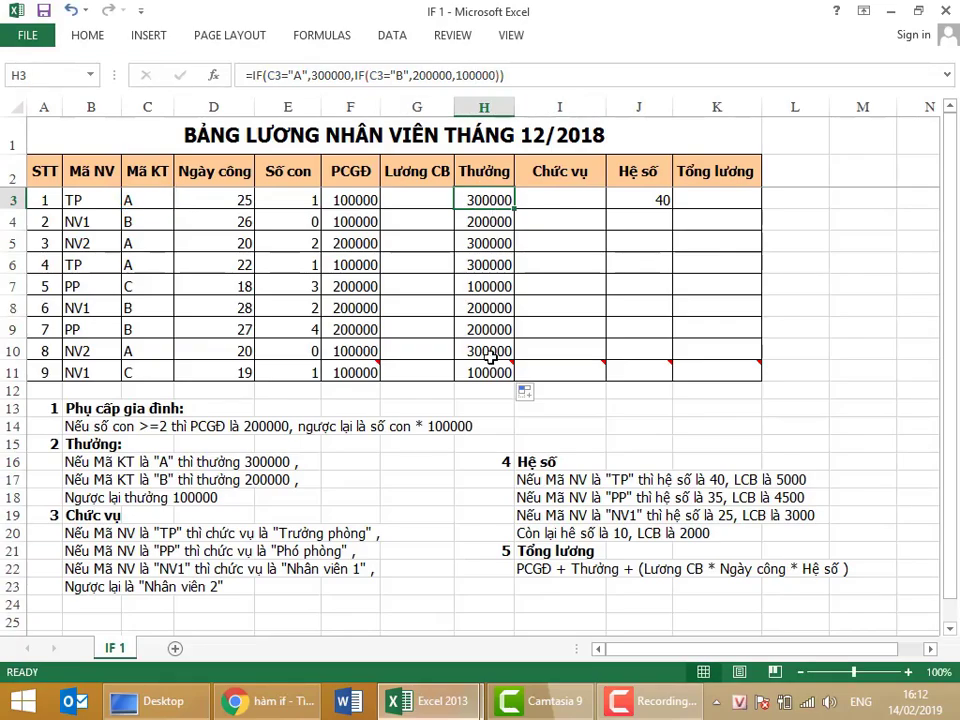
left_click(318, 480)
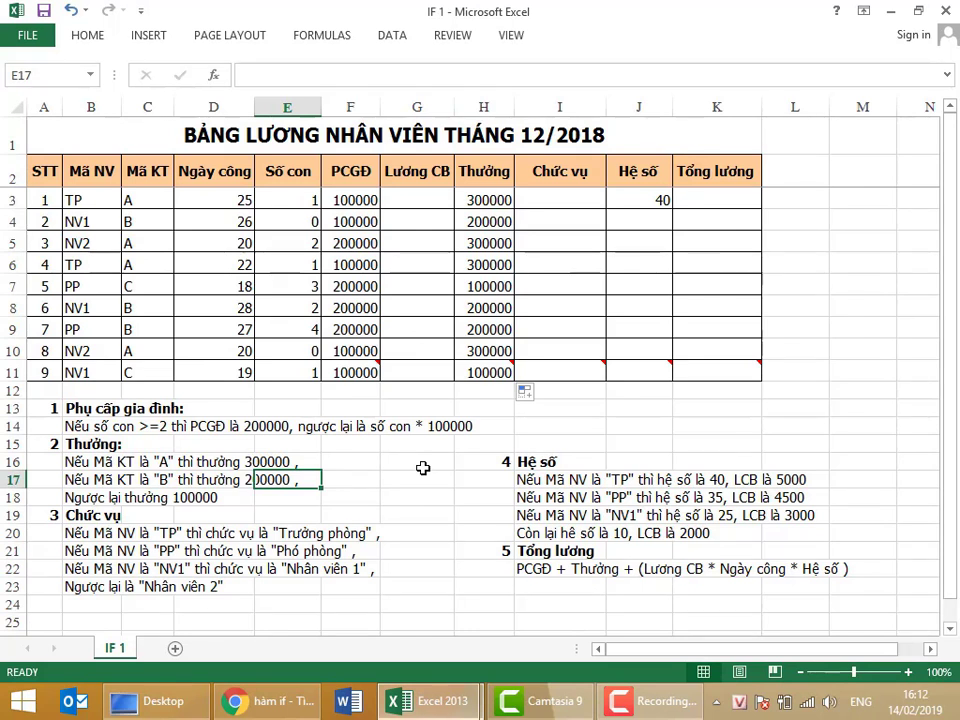
left_click(185, 538)
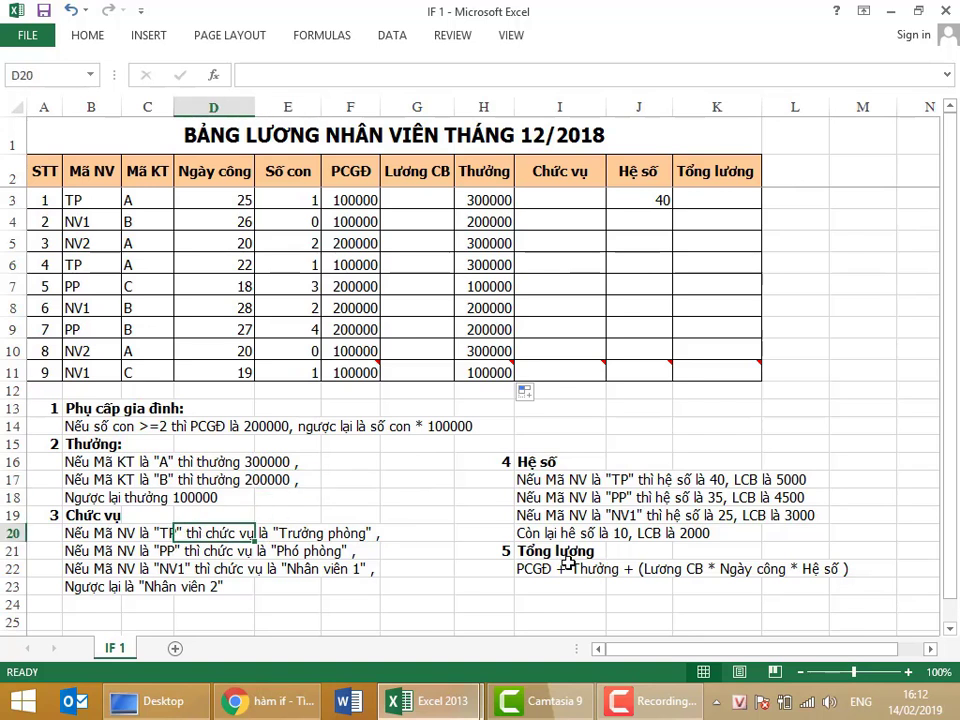
left_click(431, 535)
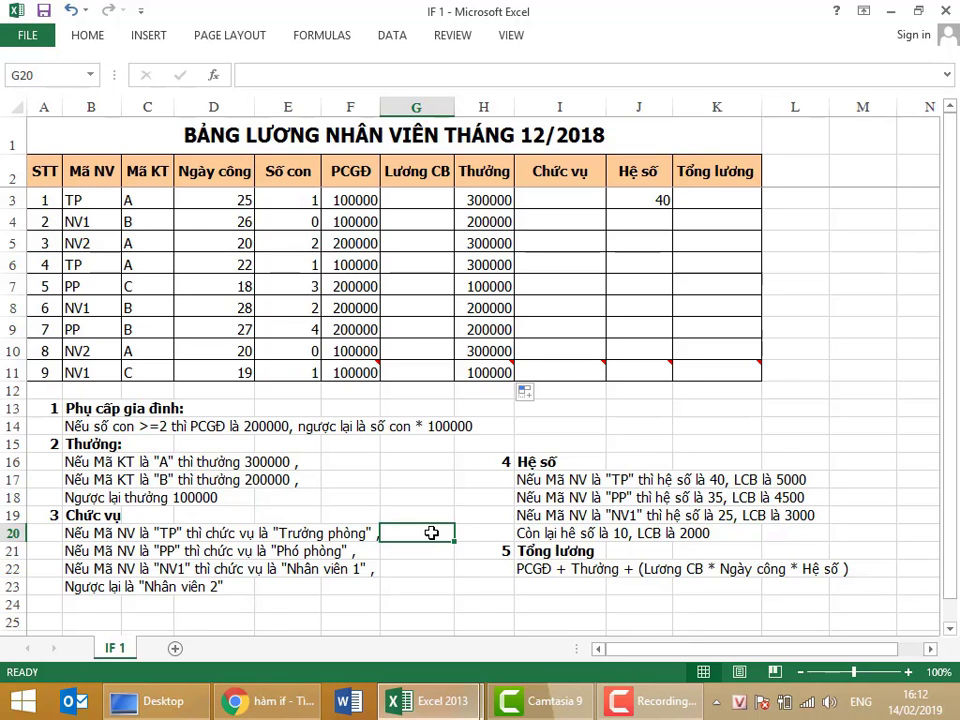
left_click(399, 200)
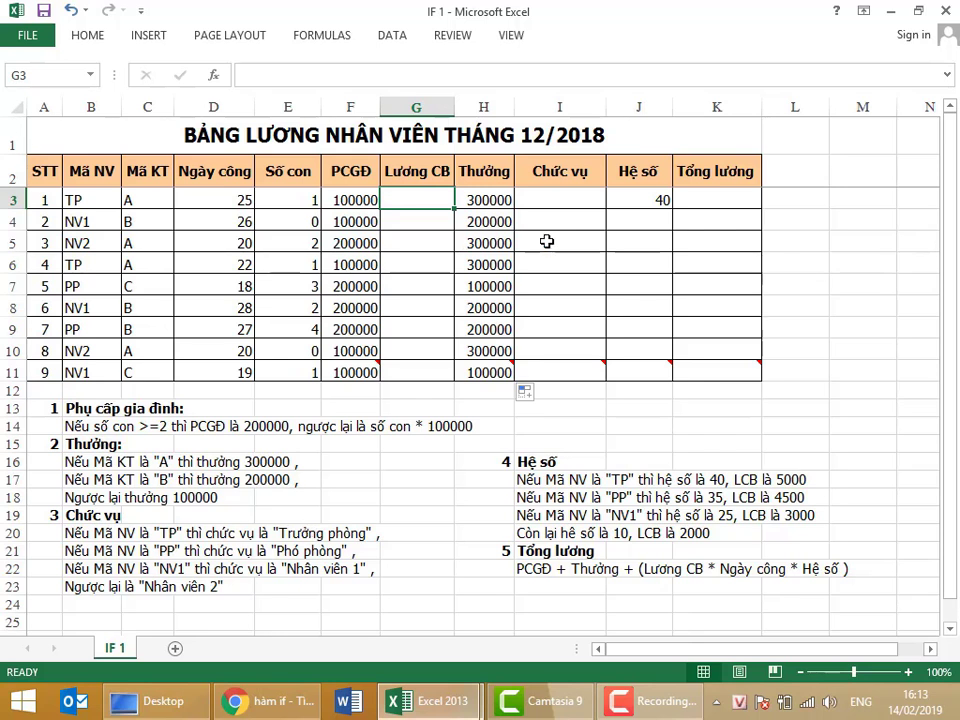
In I3 start =IF(B3="TP","Trưởng phòng",IF( so code TP shows Trưởng phòng
left_click(557, 203)
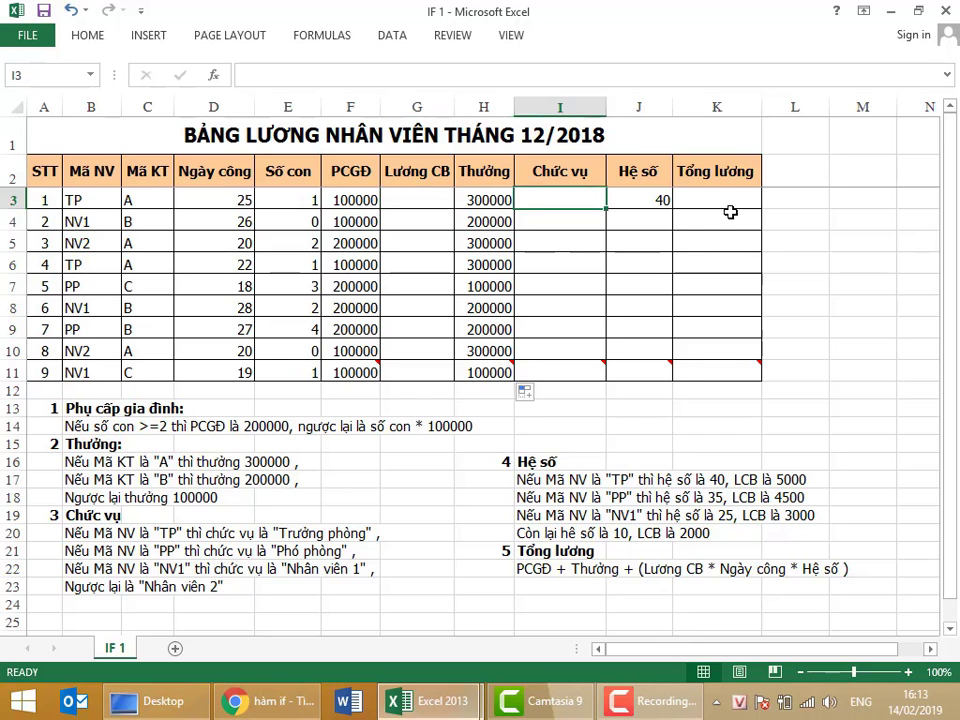
type("=")
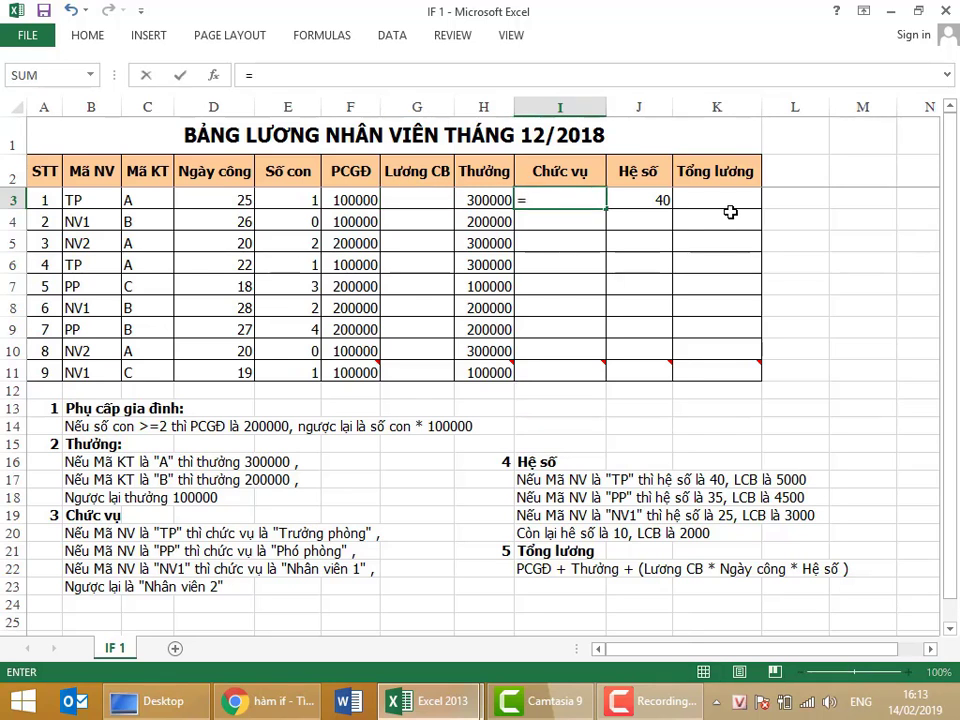
type("if")
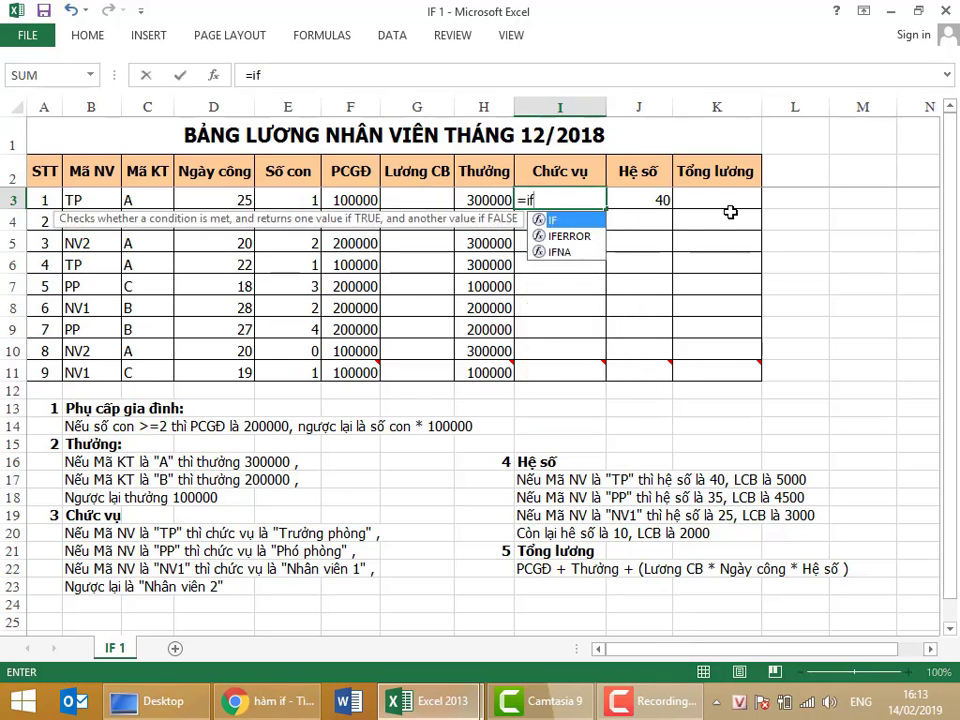
type("(")
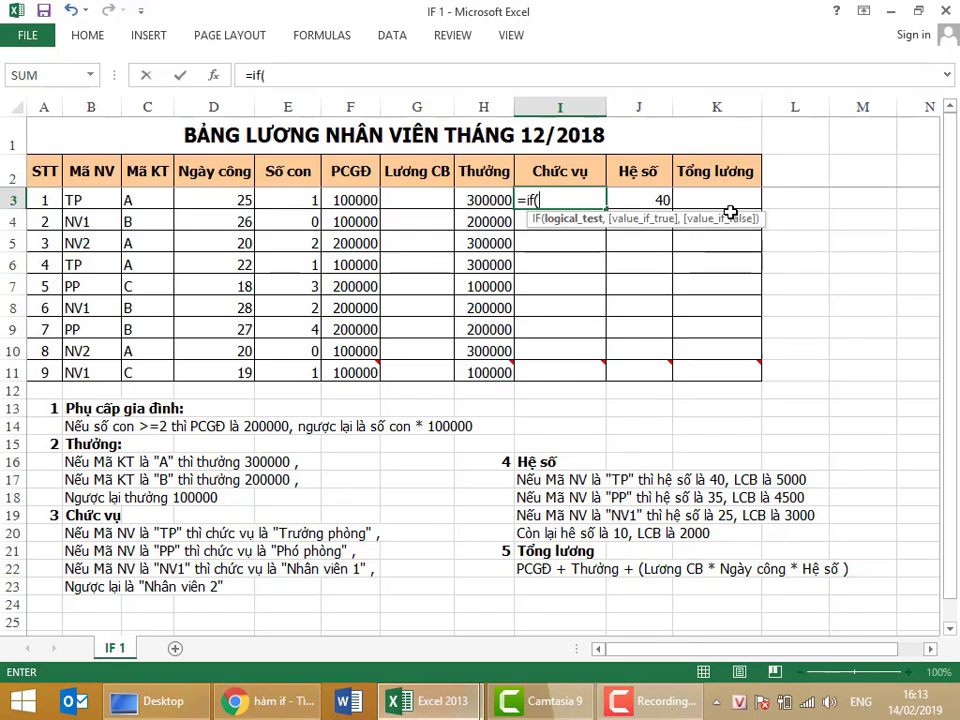
left_click(90, 199)
type("=")
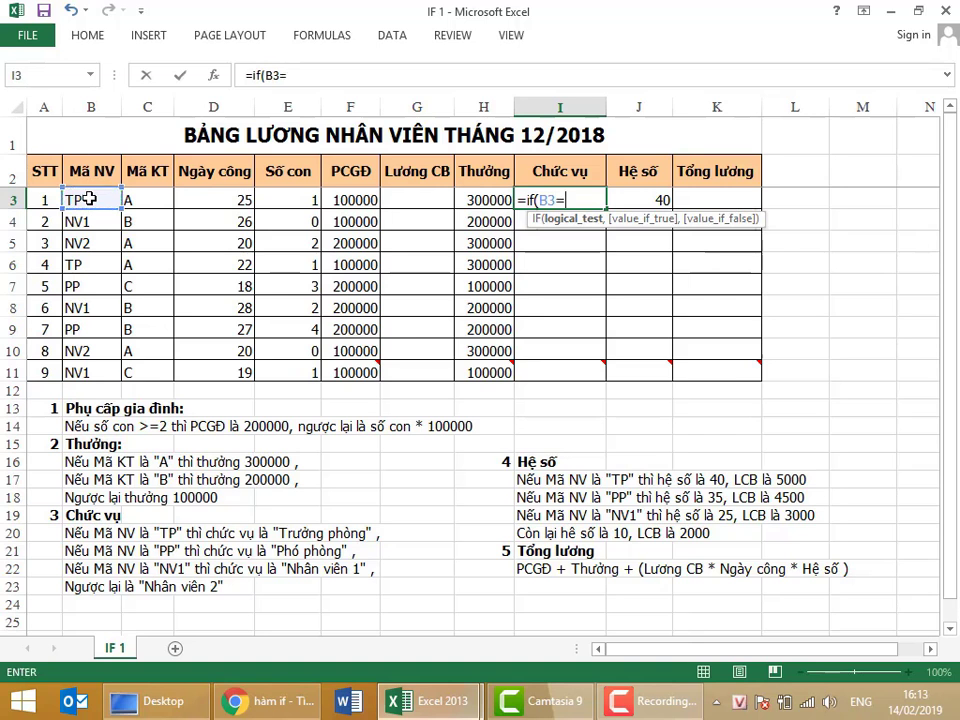
type("\"T")
type("P\"")
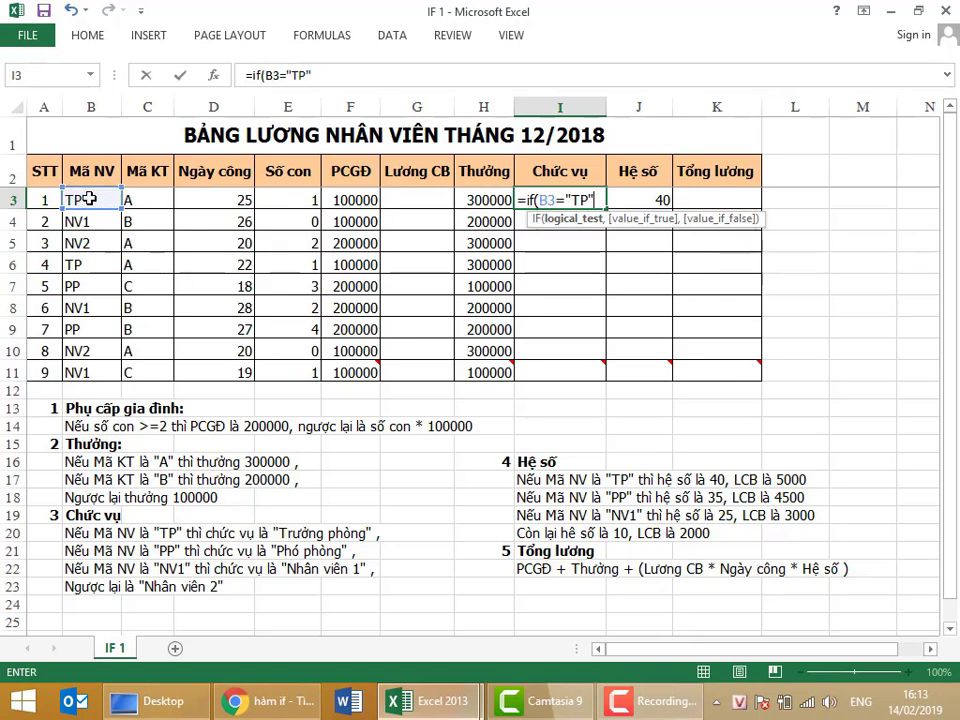
type(",\"")
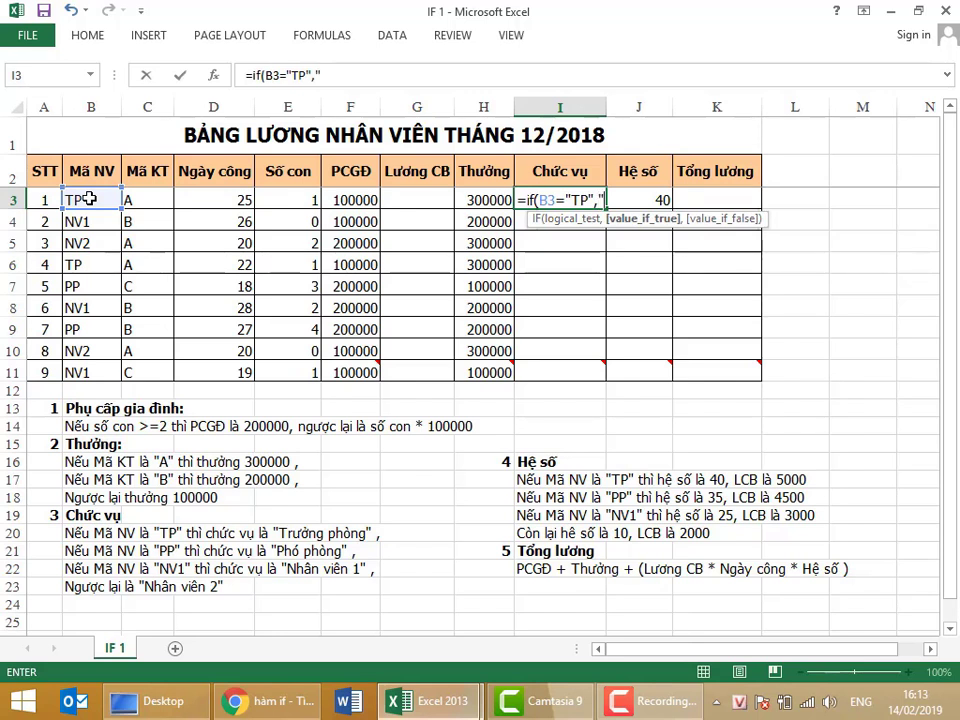
type("t")
key("BackSpace")
type("tr")
type("ươởng")
key("BackSpace")
key("BackSpace")
key("BackSpace")
key("BackSpace")
key("BackSpace")
key("BackSpace")
type("Tr")
type("ươởng ")
type("ph")
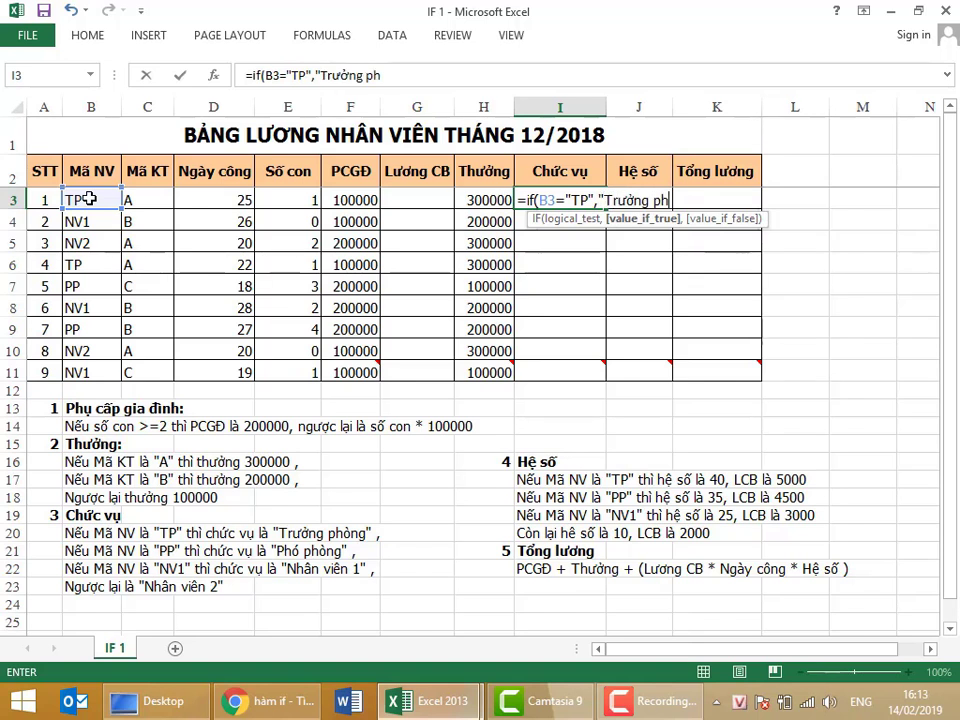
type("ong")
type("\"")
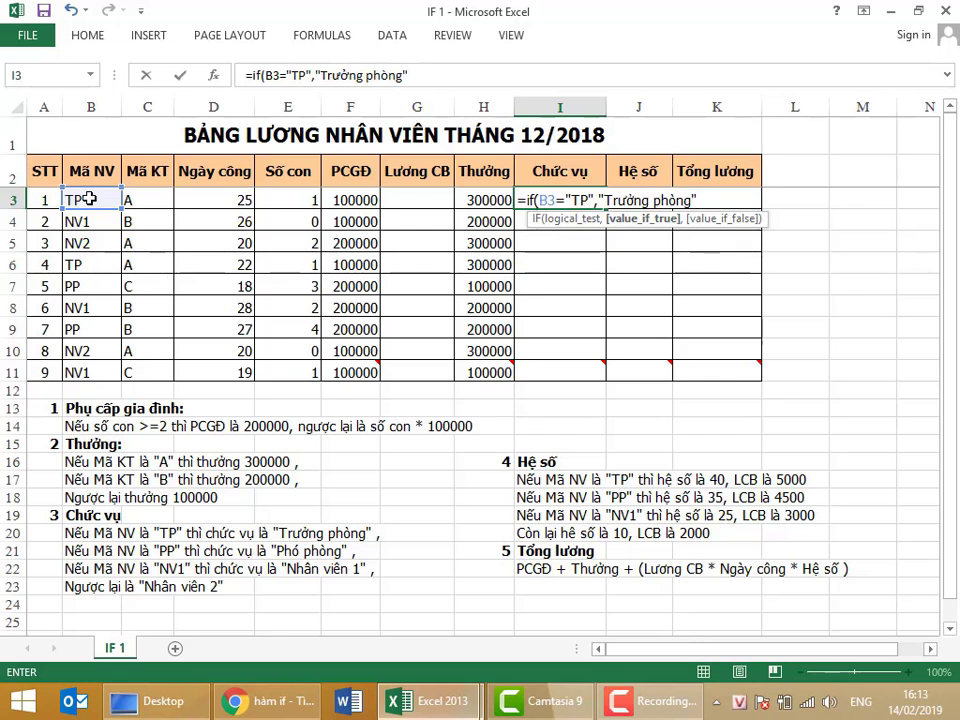
type(",")
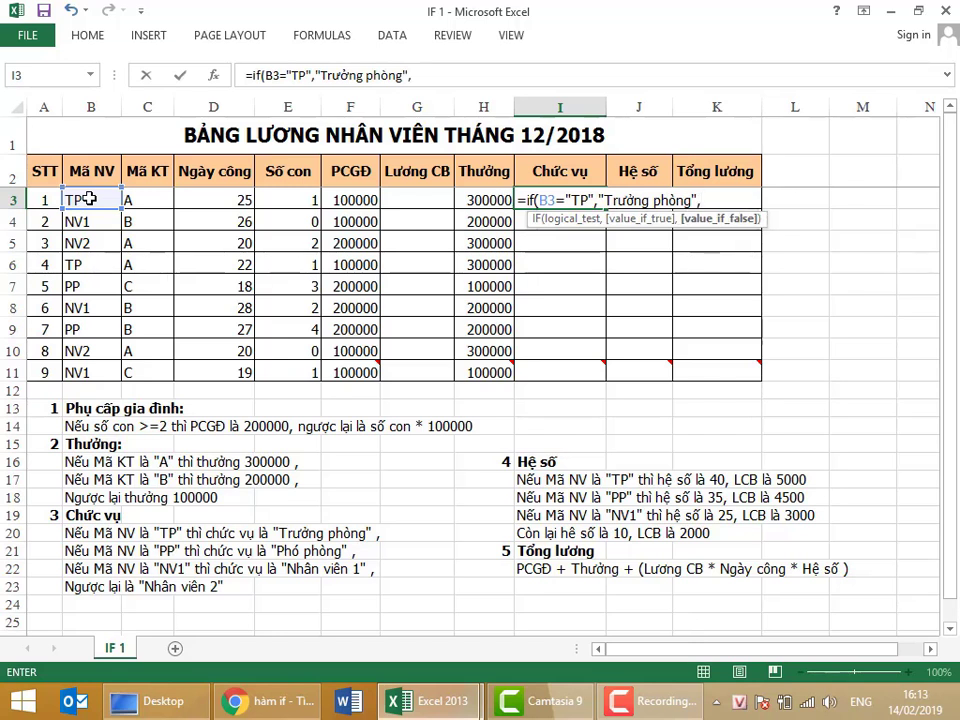
type("if")
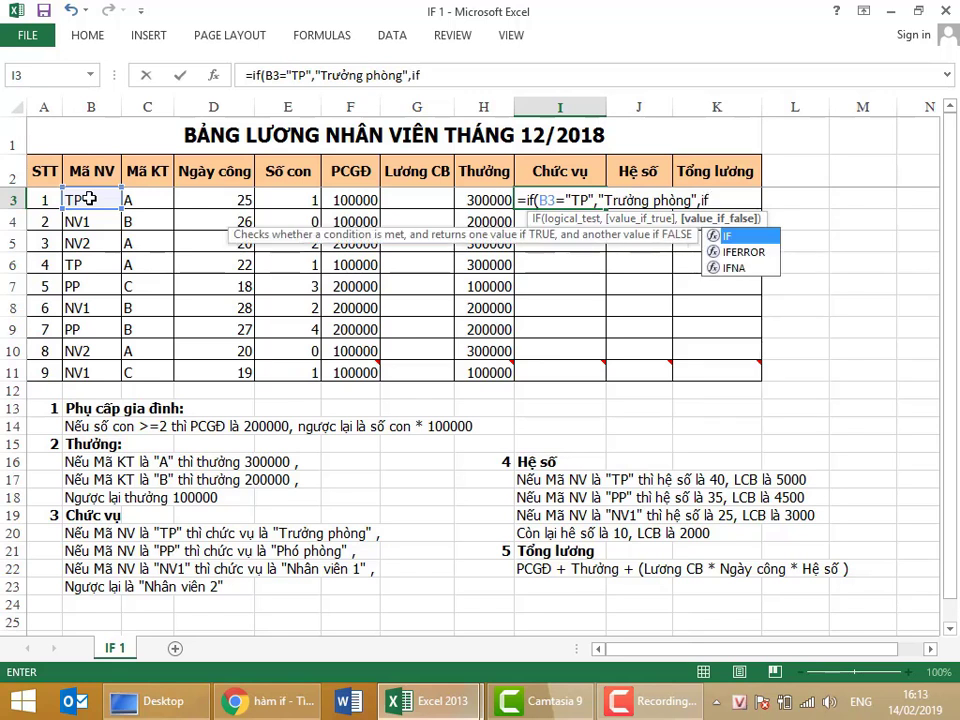
type("(")
Add the B3="PP" test returning "Phó phòng" to I3's formula and open another IF
left_click(89, 199)
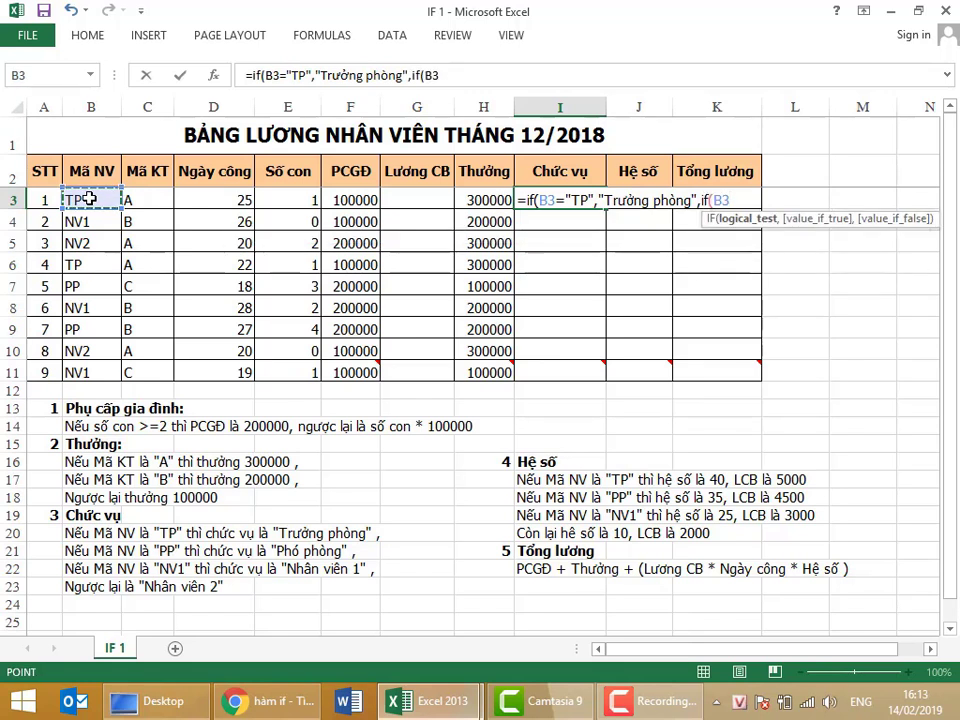
type("=P")
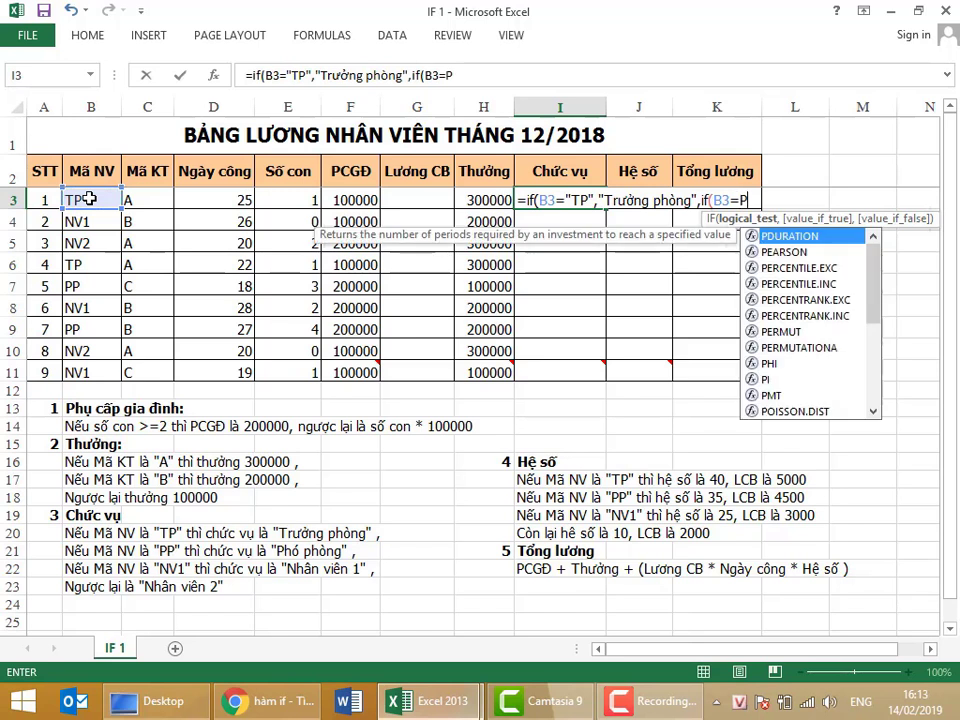
type("P\"")
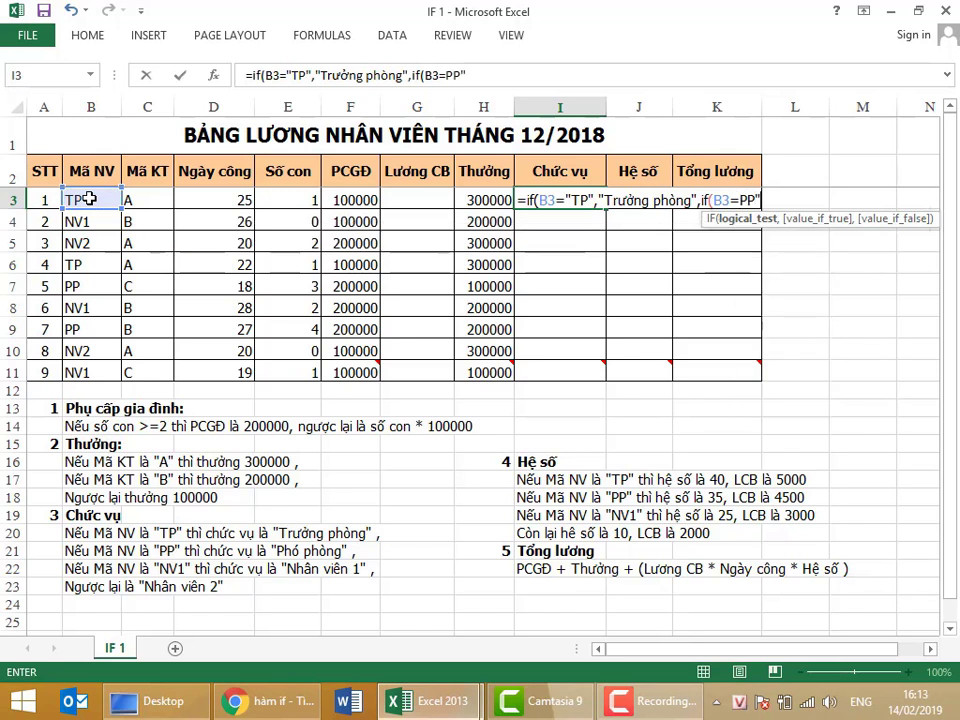
key("BackSpace")
key("BackSpace")
key("BackSpace")
type("\"")
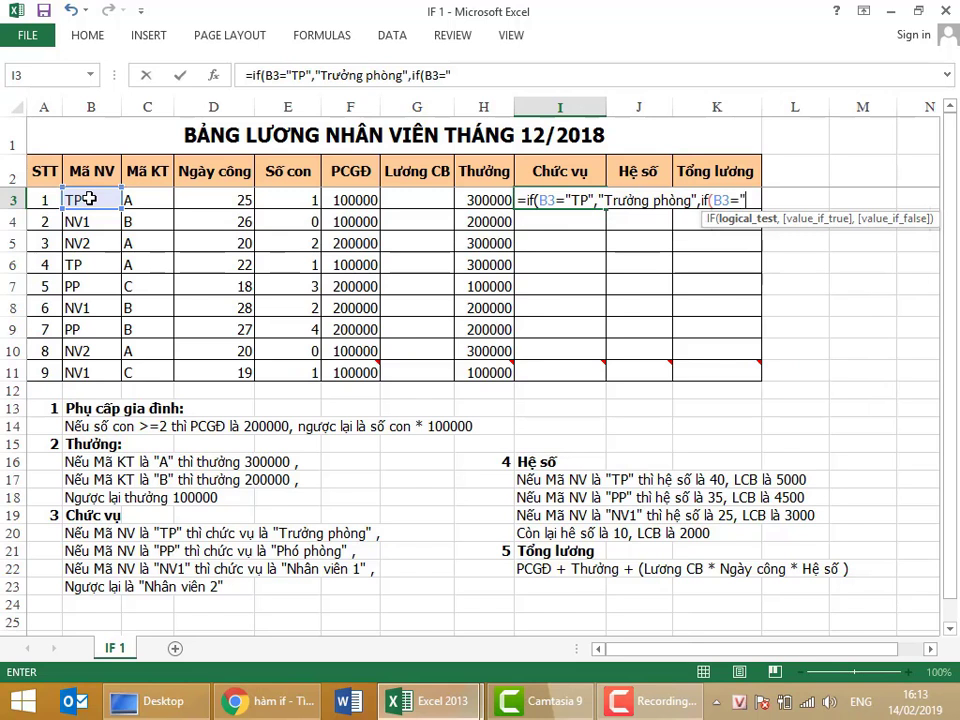
type("PP\",")
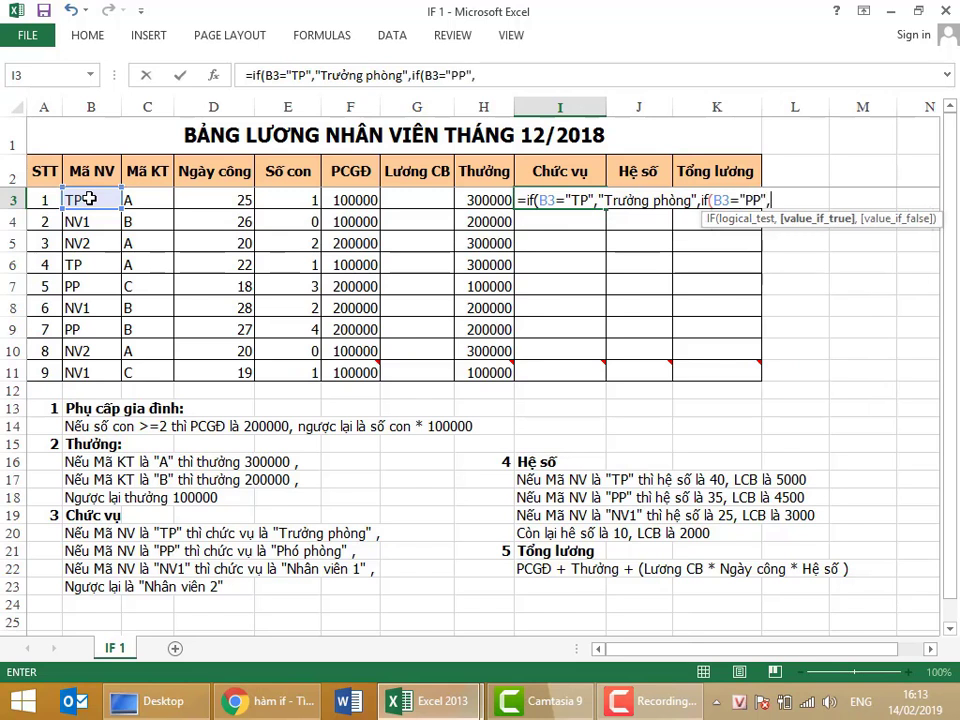
type("\"Phó p")
type("ho")
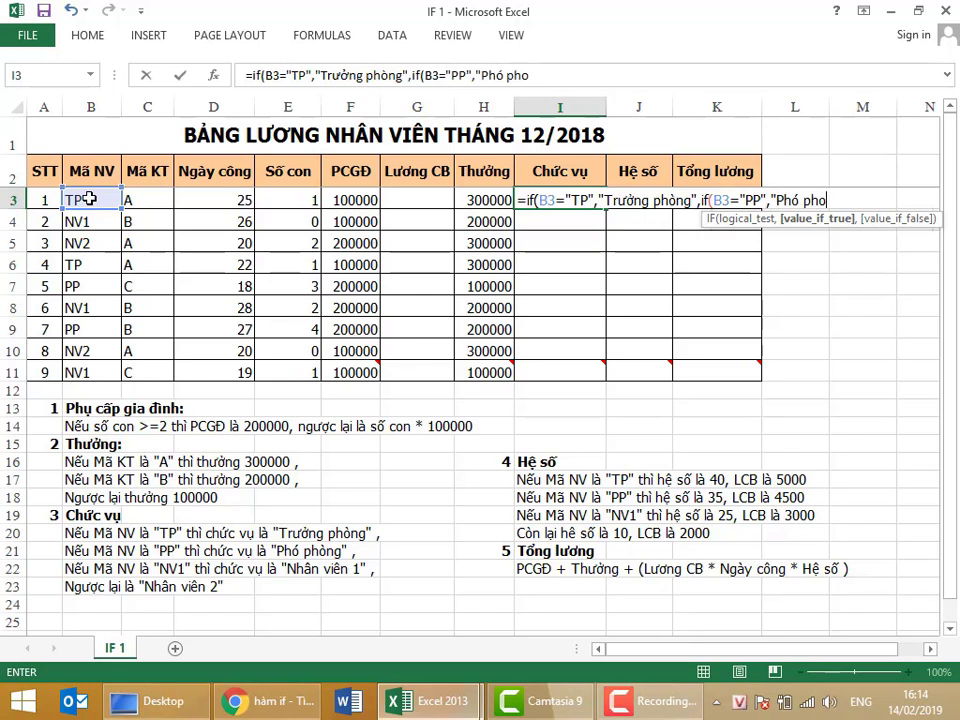
type("s phongf\"")
type(",")
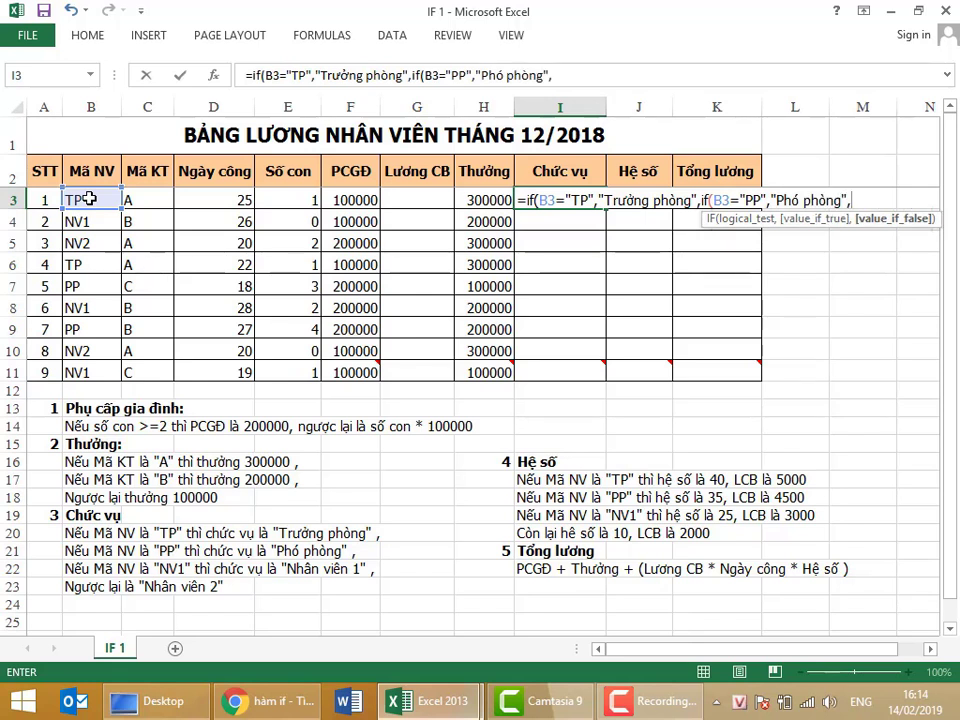
type("i")
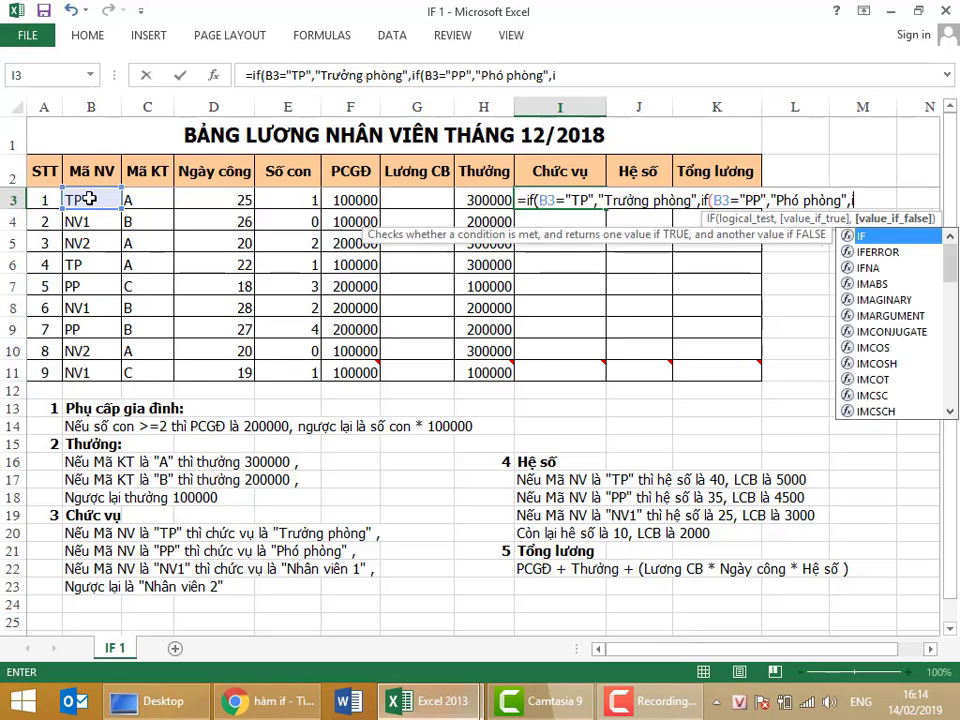
type("f(")
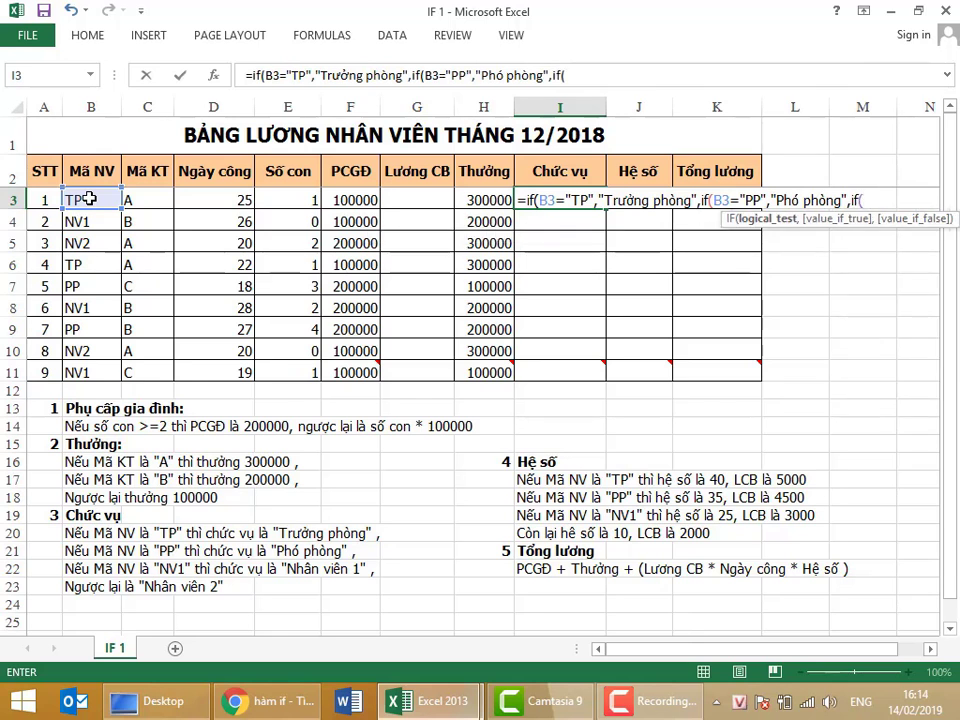
Finish I3 with B3="NV1" giving "Nhân viên 1", otherwise "Nhân viên 2", closing all brackets
left_click(90, 199)
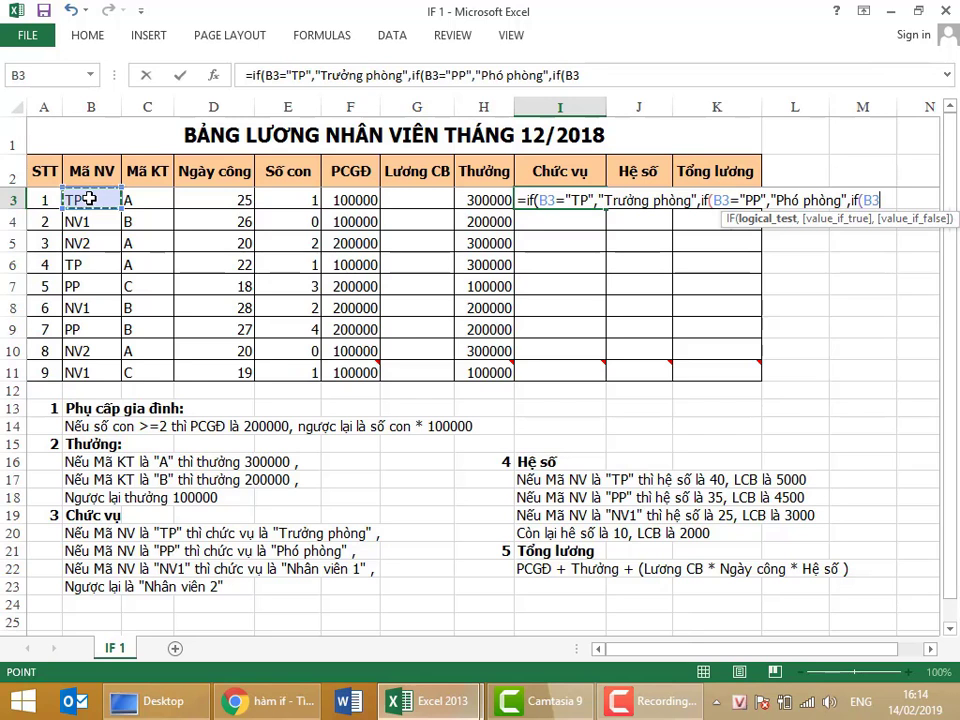
type("'")
key("BackSpace")
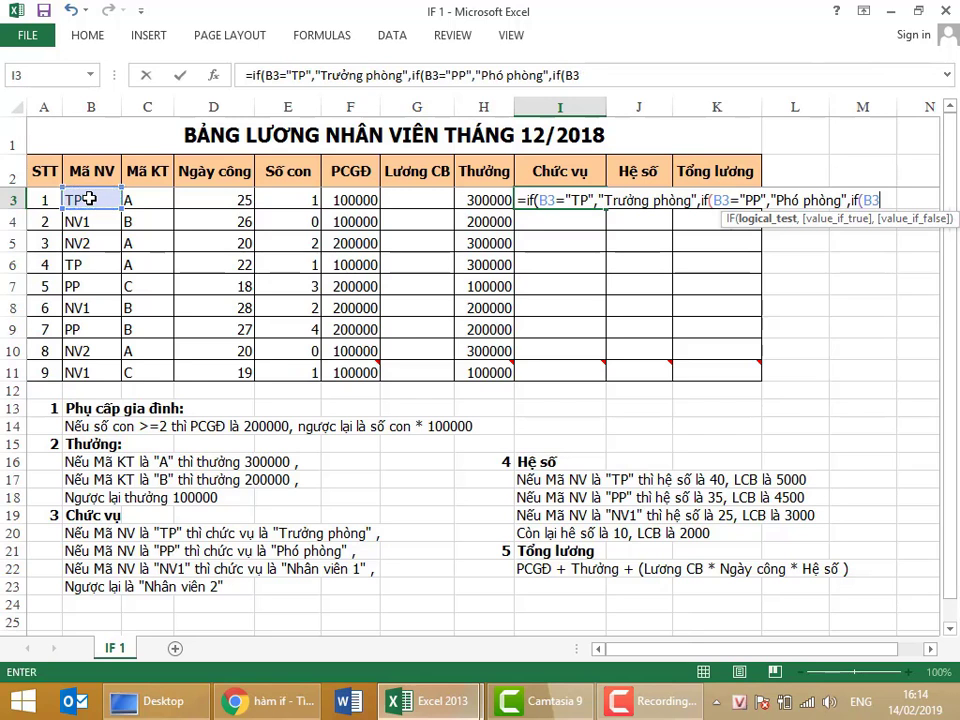
type("=\"")
type("N")
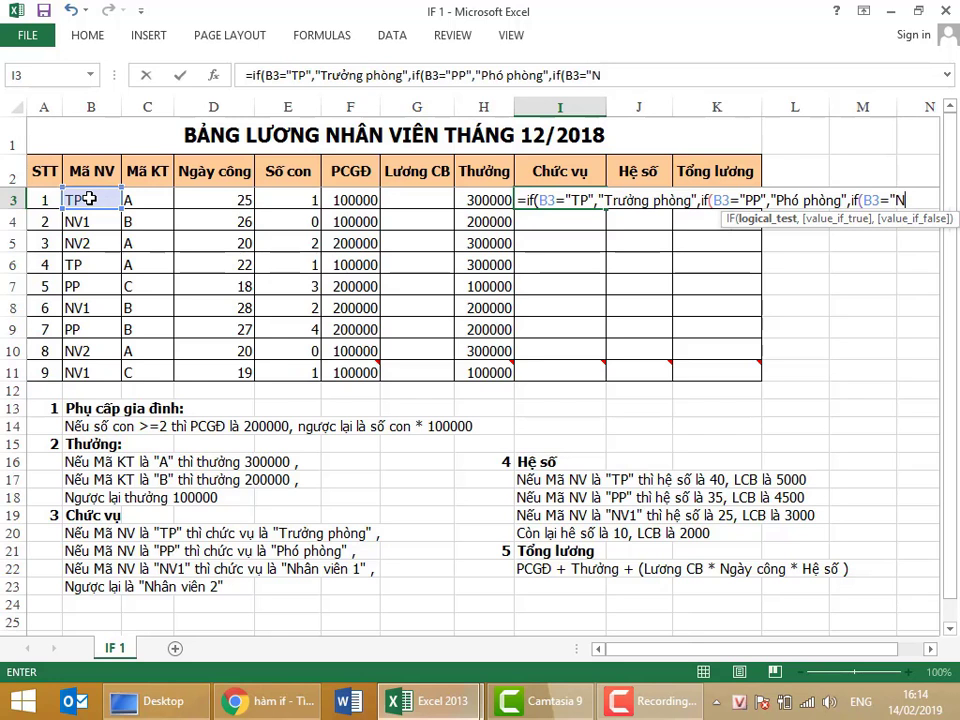
type("V1\"")
type(",\"")
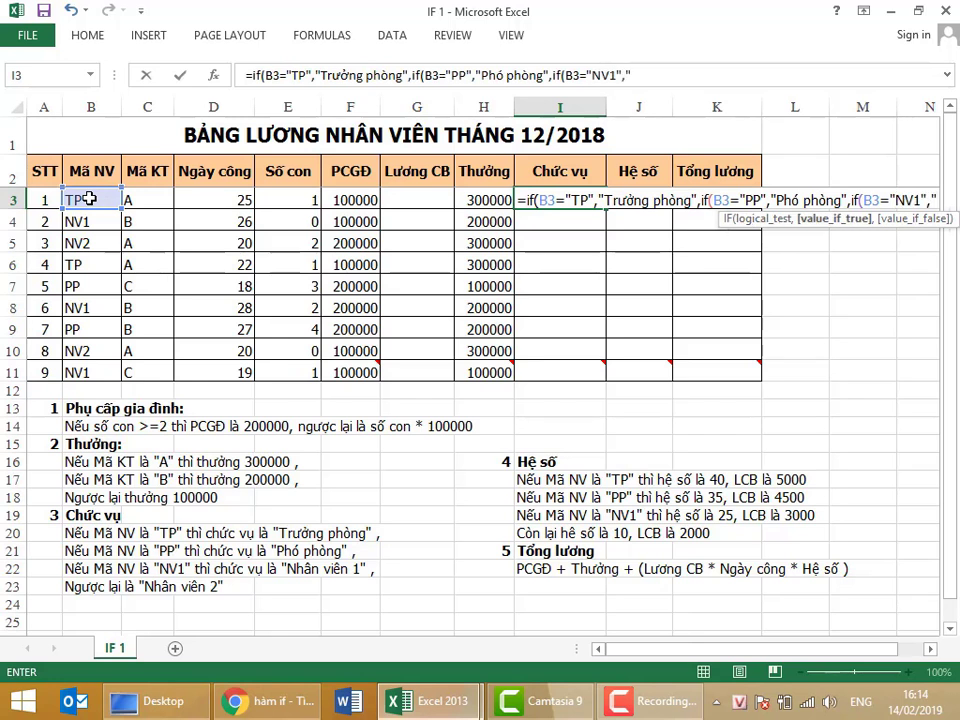
type("Nhân ")
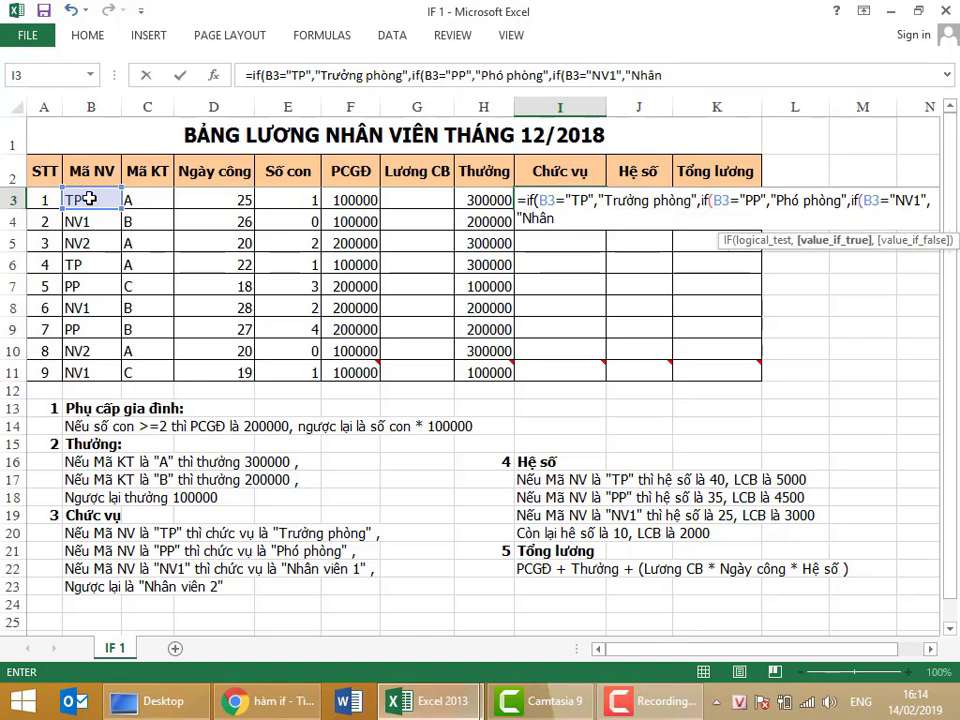
type("vieên 1")
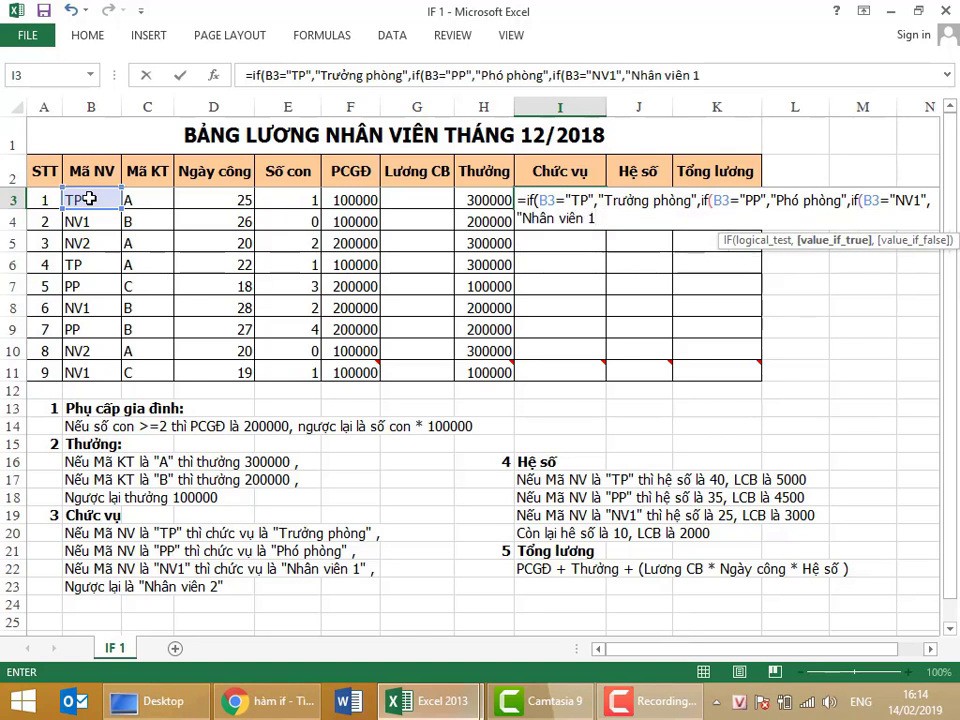
type("\",")
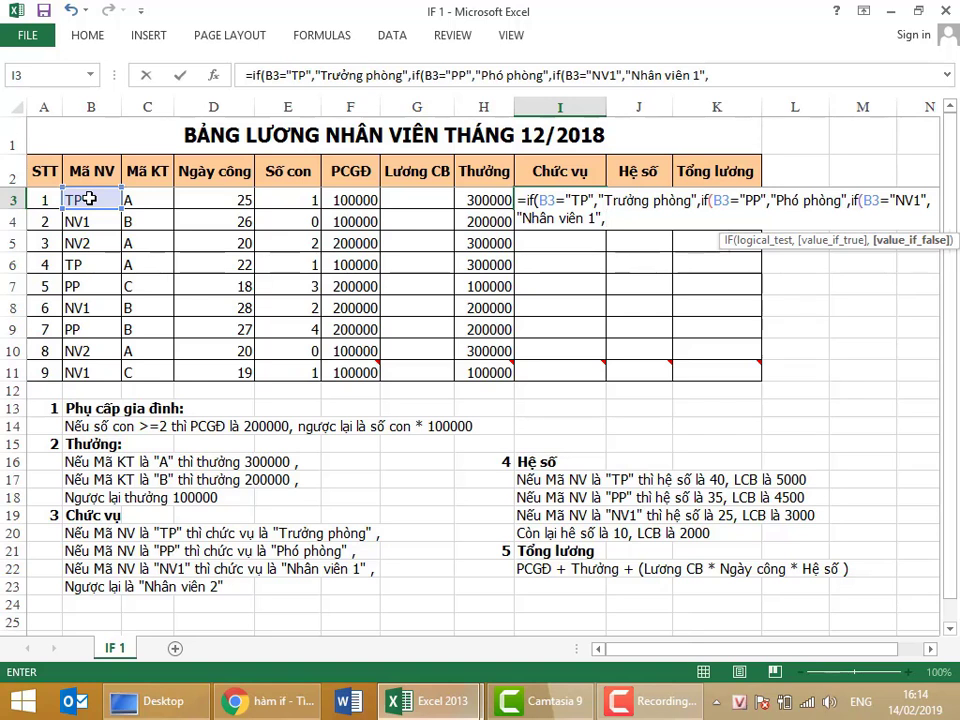
type("\"")
type("Nha")
type("n viê")
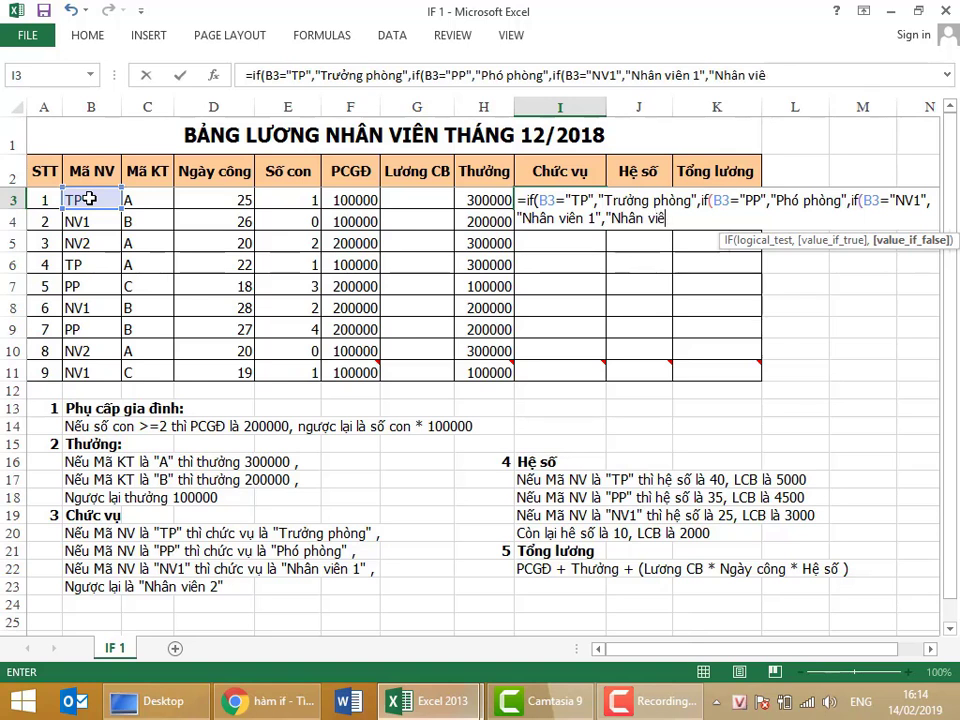
type("n 2\"")
type(")))")
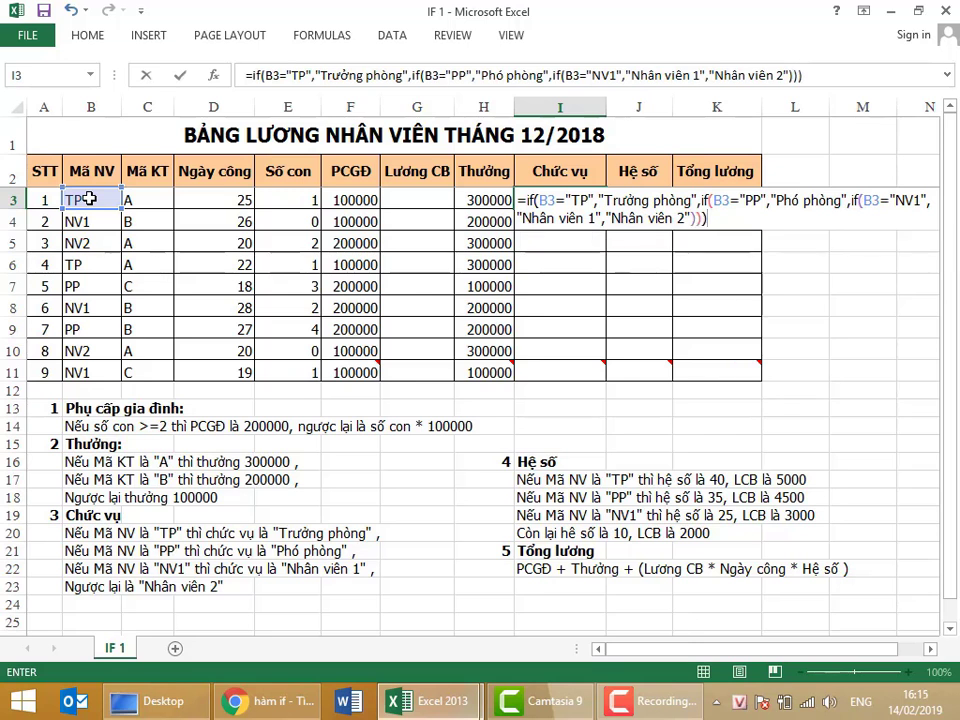
key("Return")
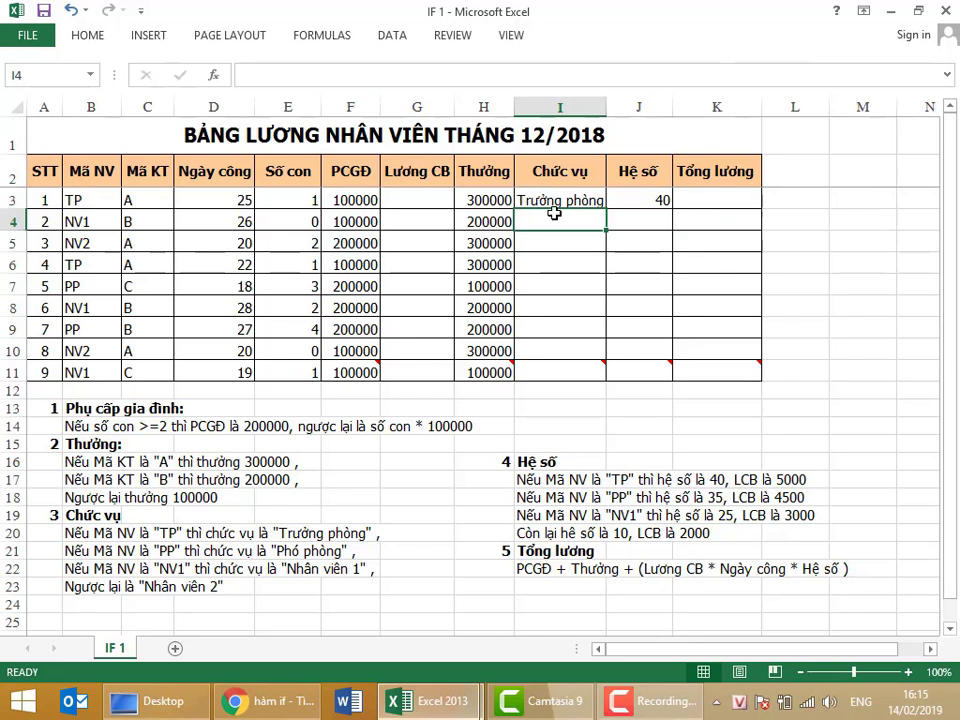
Copy the Chức vụ formula from I3 down to I11 and check the result in I9
left_click(556, 205)
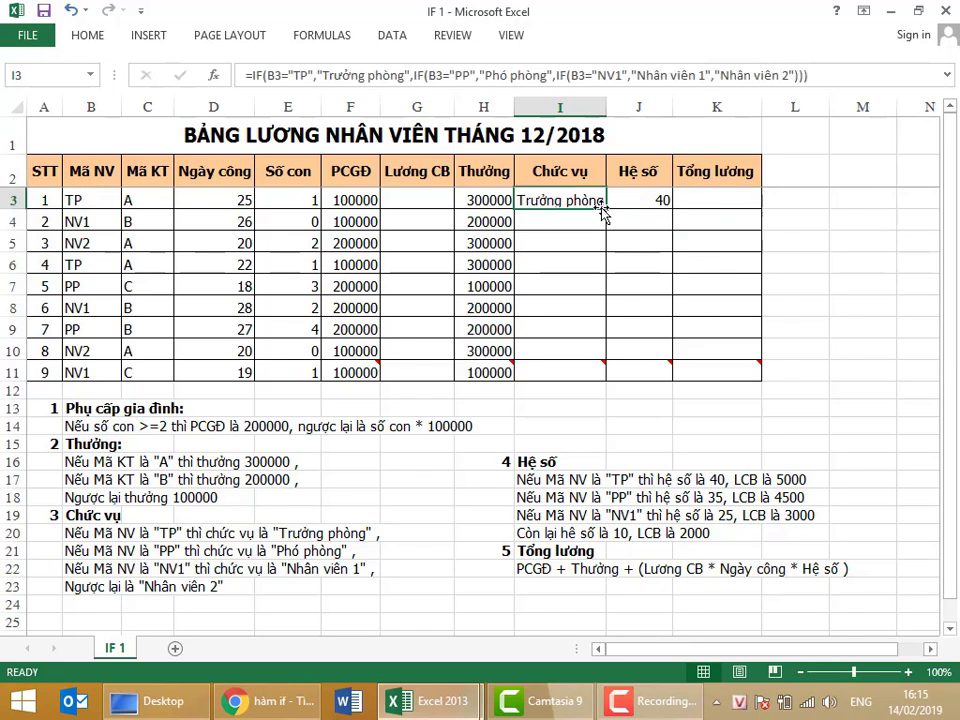
double_click(605, 210)
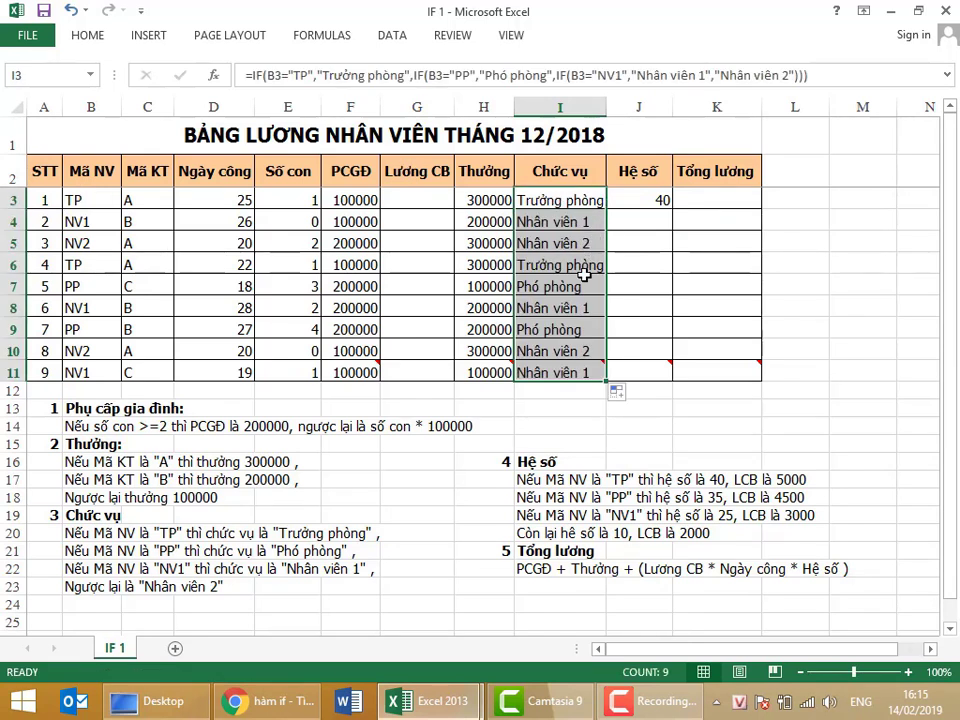
mouse_move(560, 372)
left_click(562, 328)
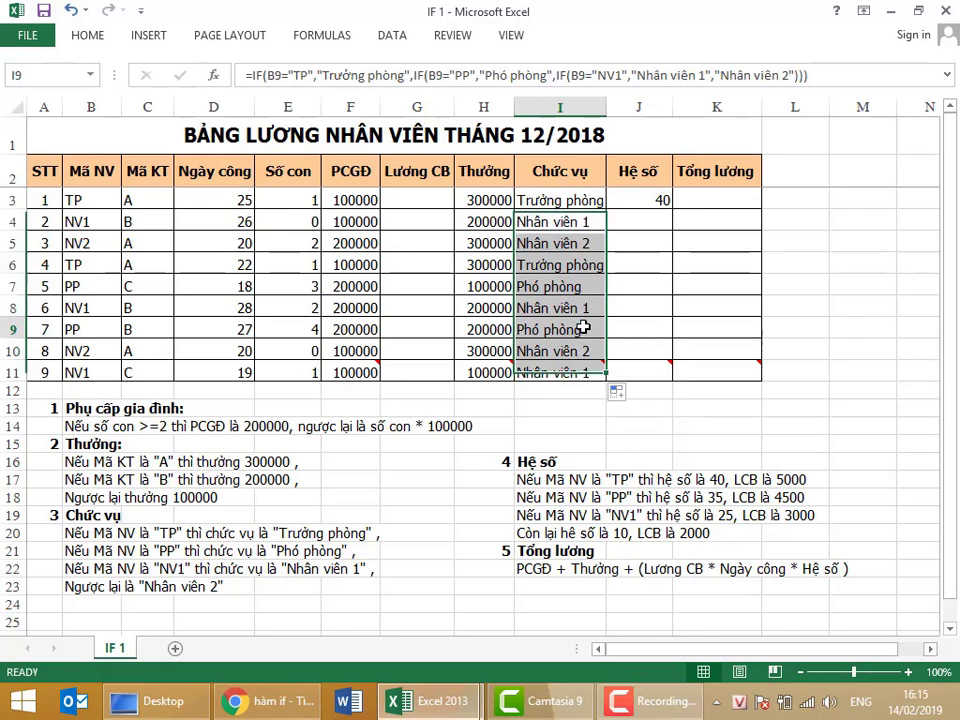
Review the Hệ số rules in I16:I20, clear the value 40 from J3, and select G3
left_click(585, 497)
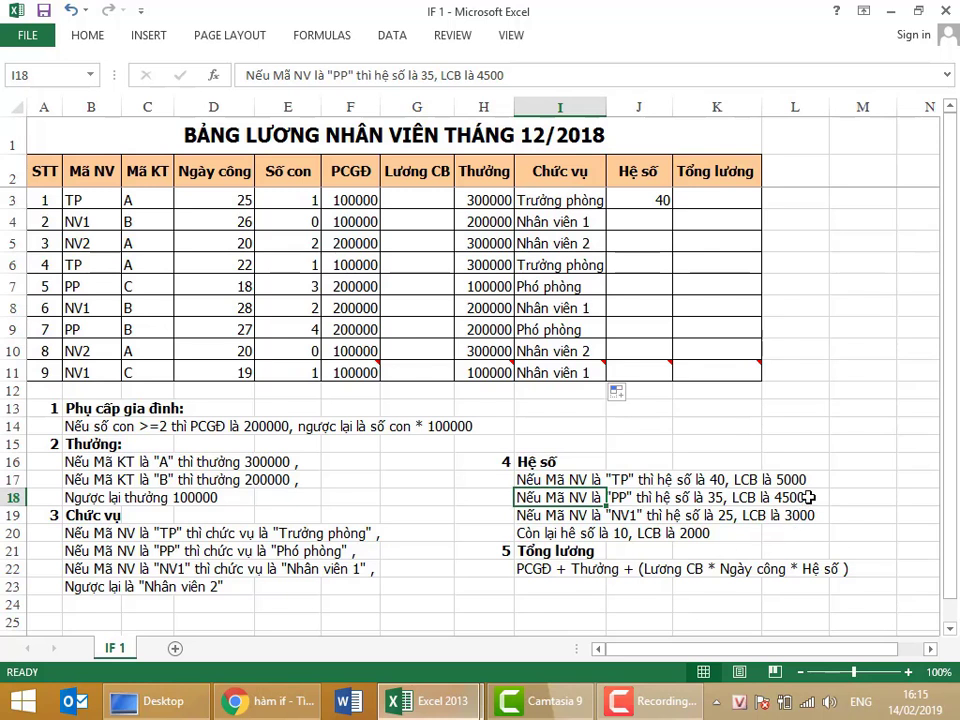
left_click(890, 482)
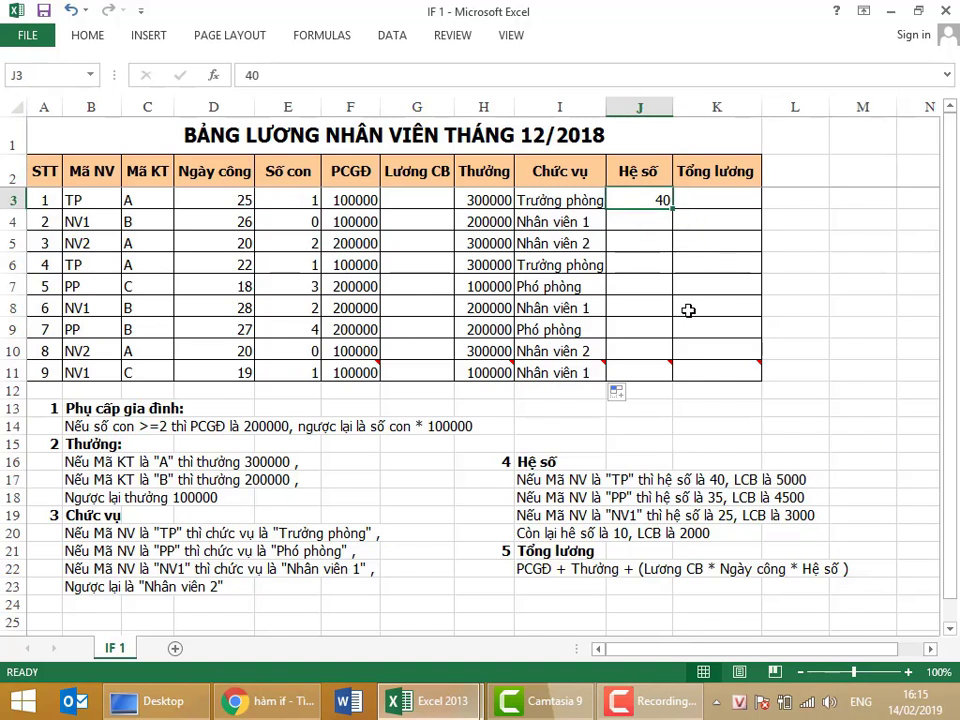
left_click(437, 199)
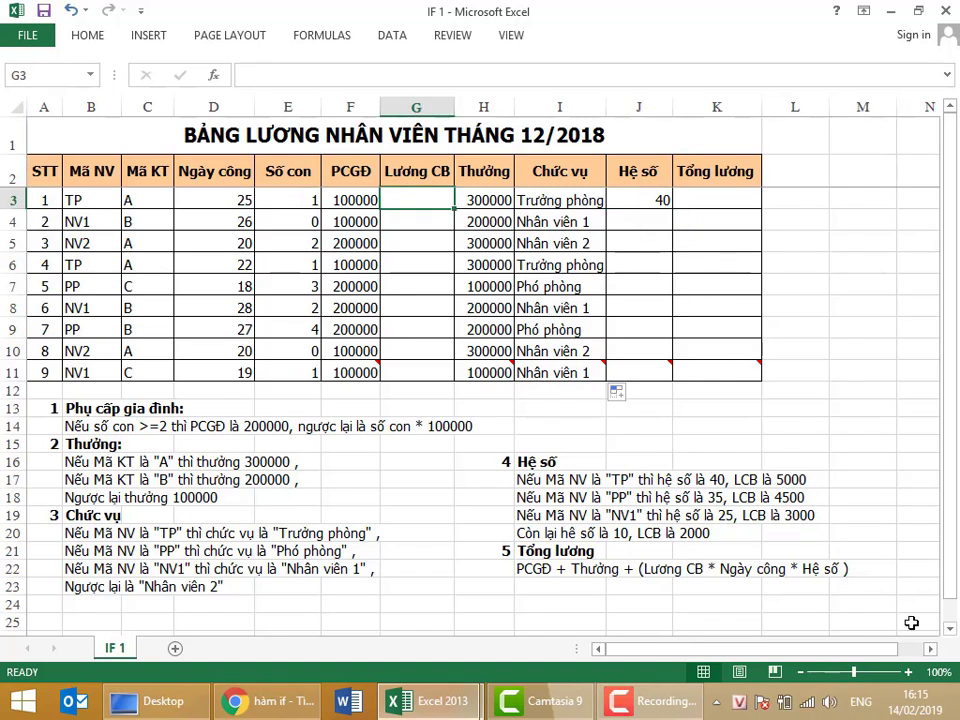
left_click_drag(543, 462, 587, 534)
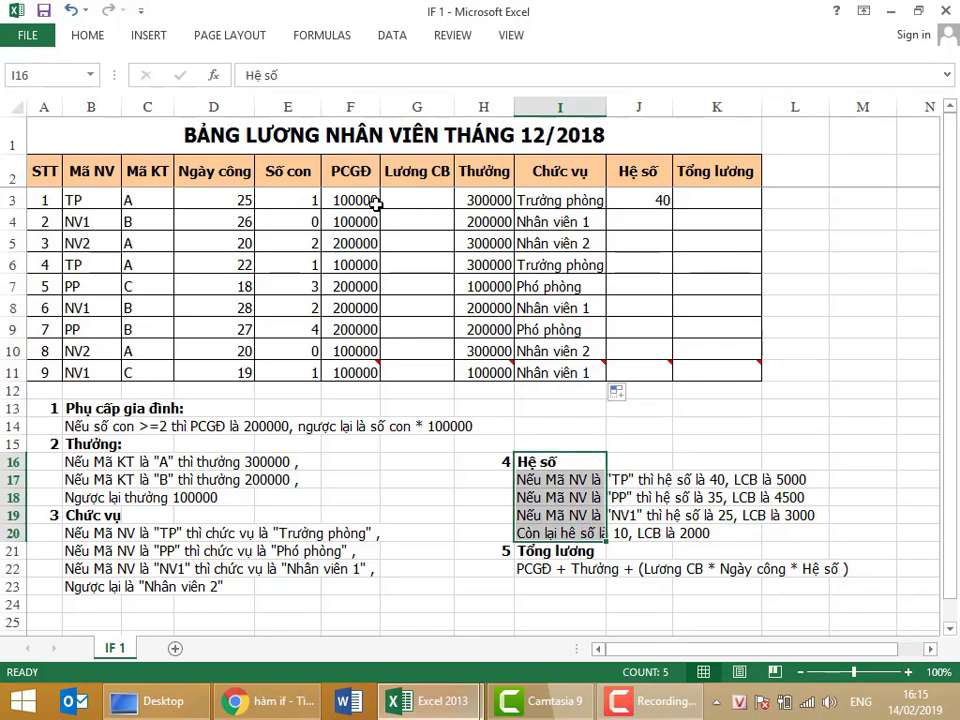
left_click(442, 202)
left_click(648, 201)
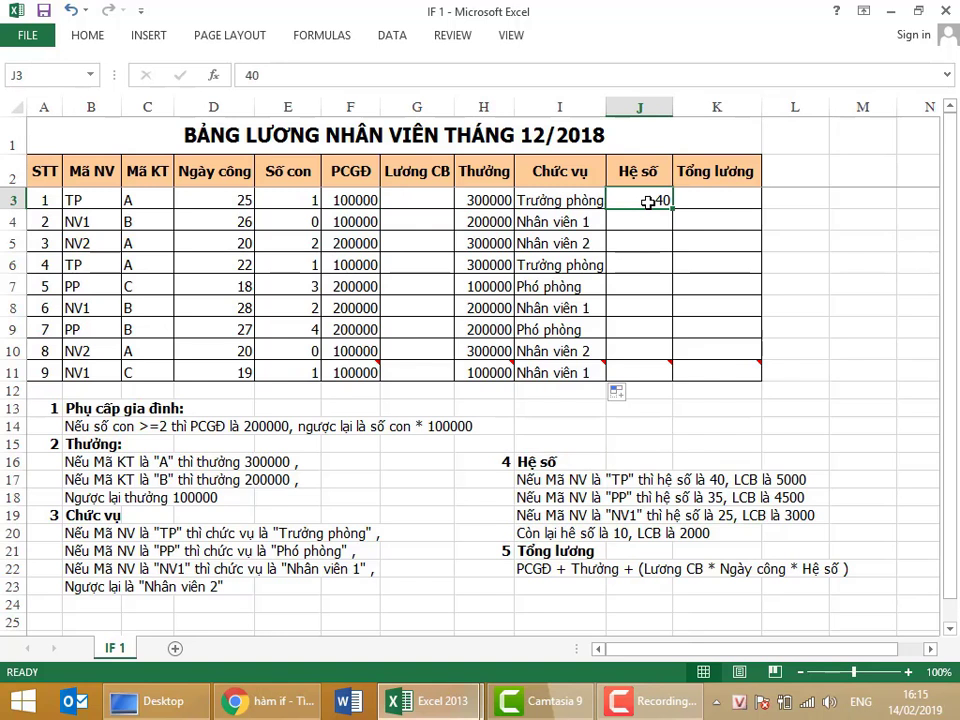
key("Delete")
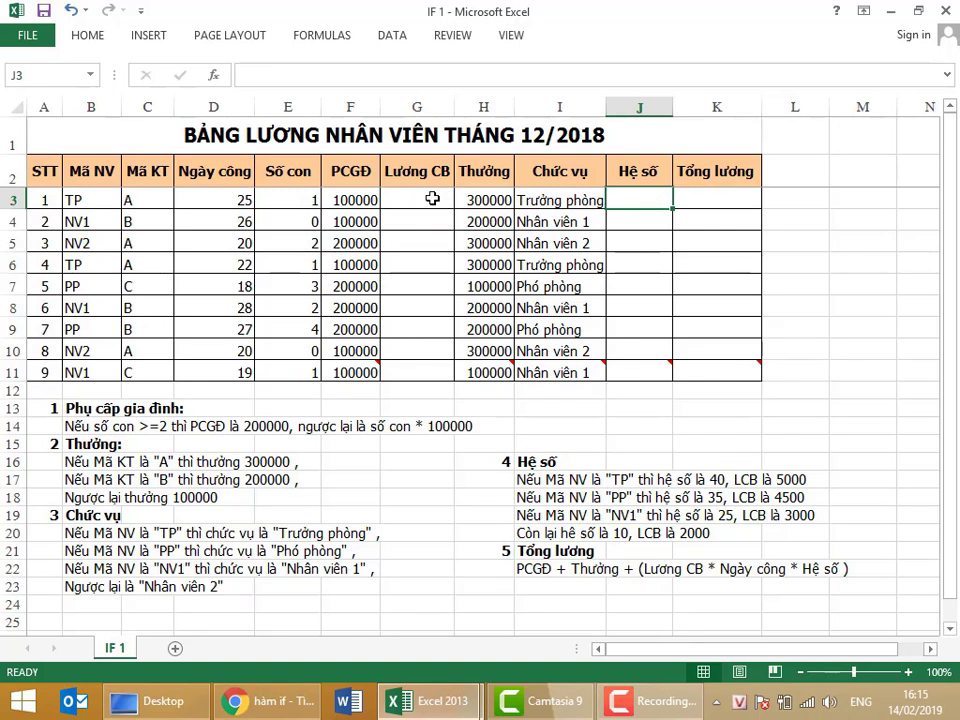
left_click(709, 480)
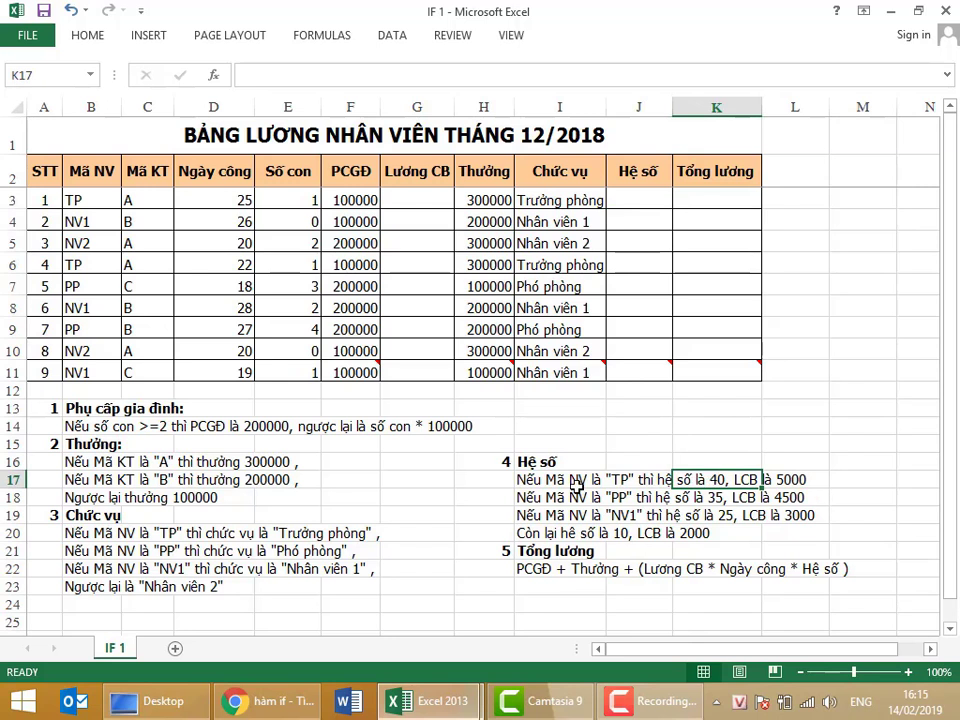
left_click_drag(553, 480, 560, 533)
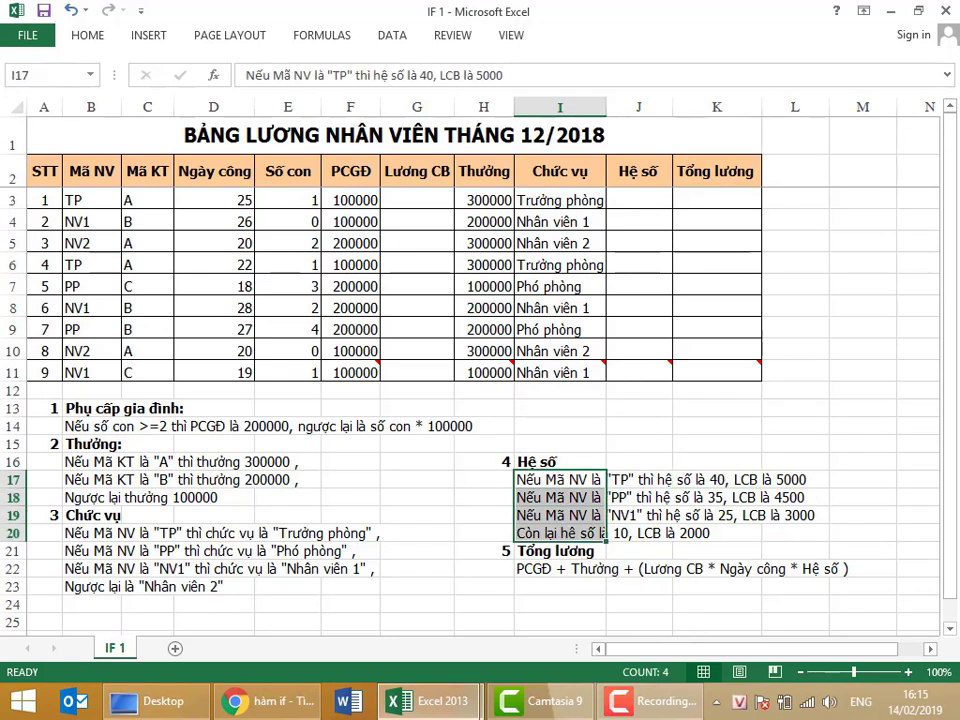
left_click(632, 203)
left_click(422, 200)
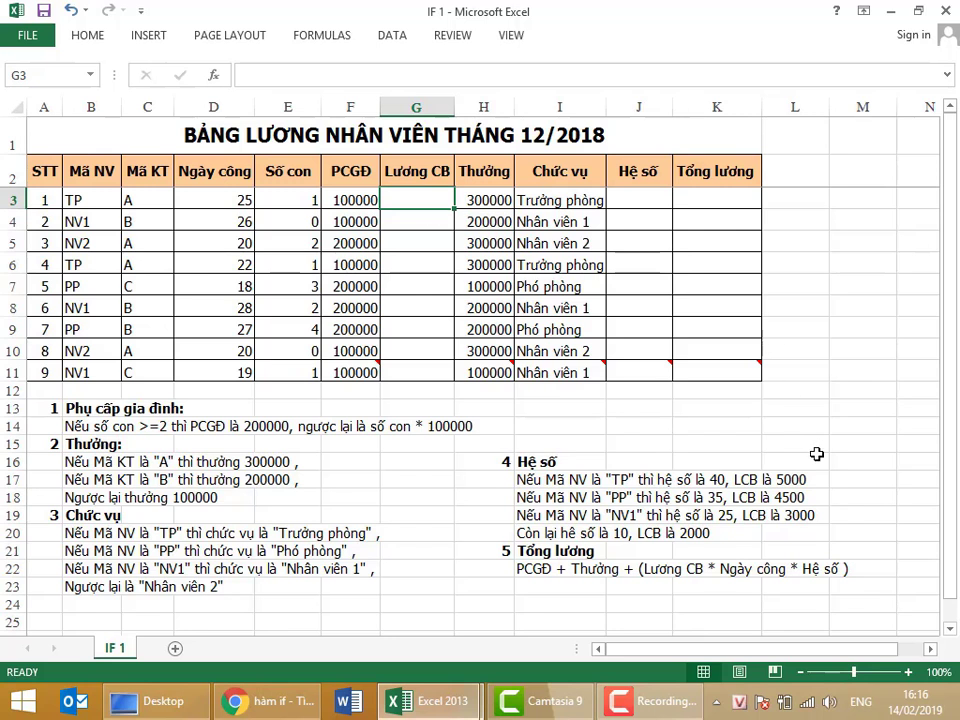
In G3 start =IF(B3="TP",5000,IF(B3="PP",4500,IF( for the TP and PP base salaries
type("=i")
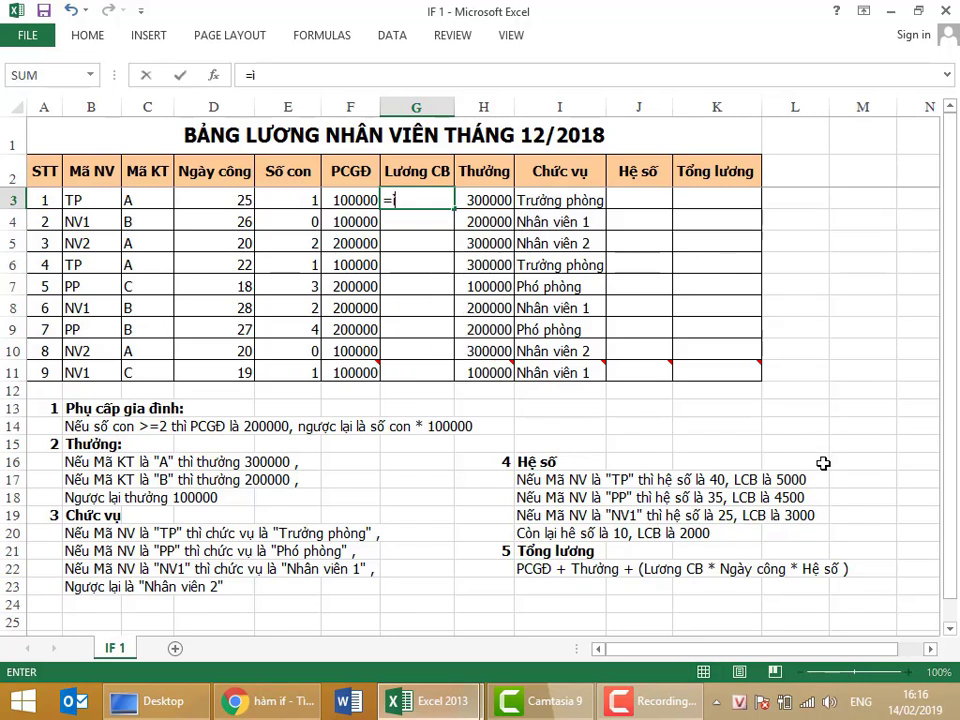
type("f(")
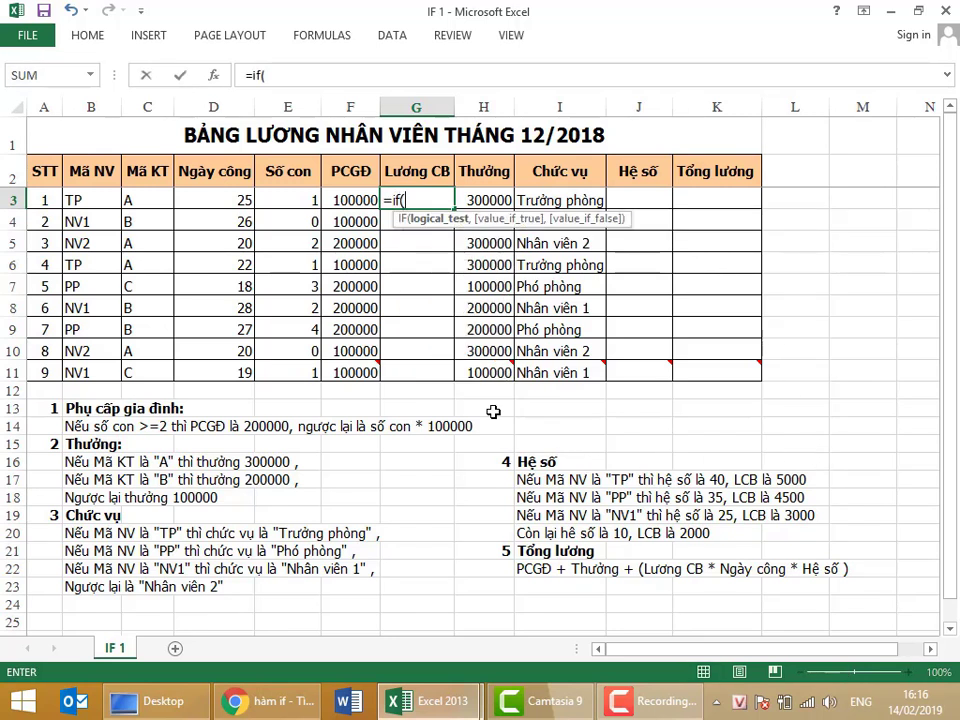
left_click(108, 196)
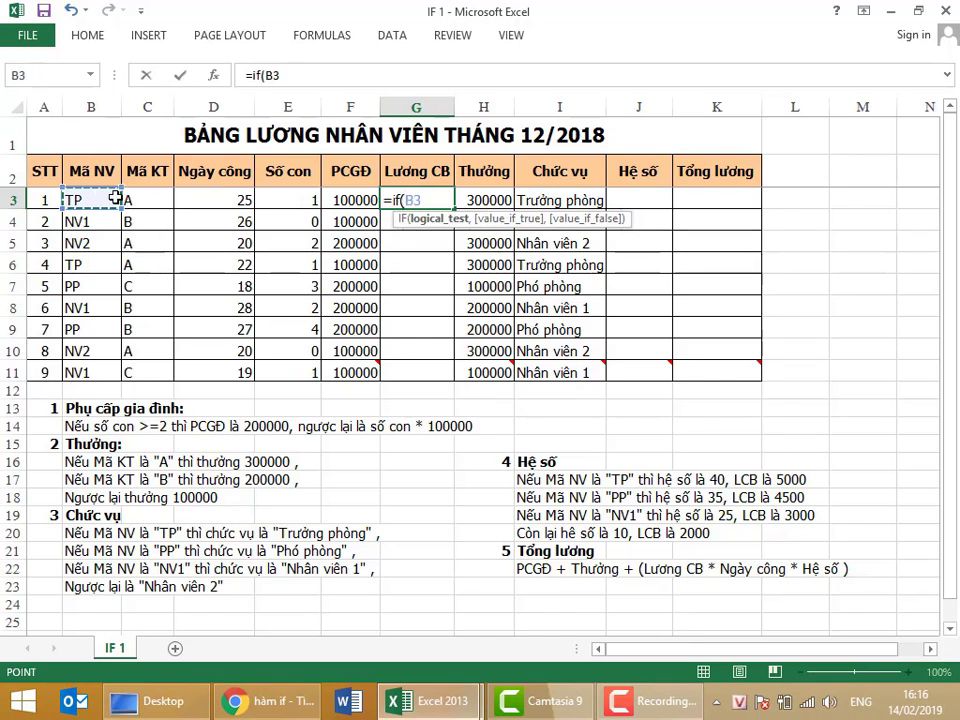
type("=")
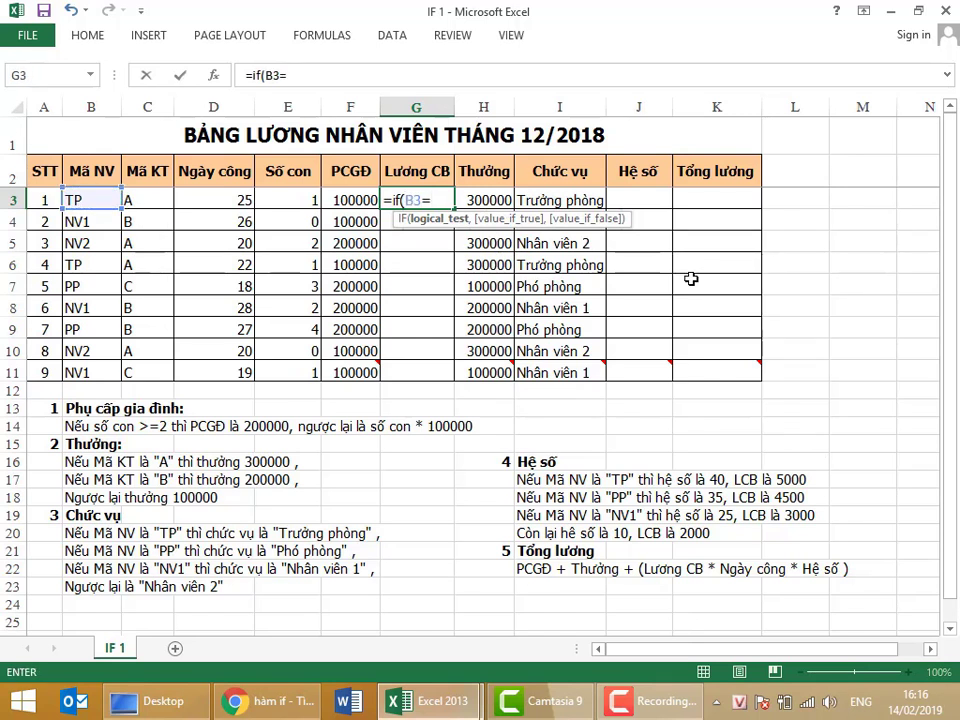
type("\"TP")
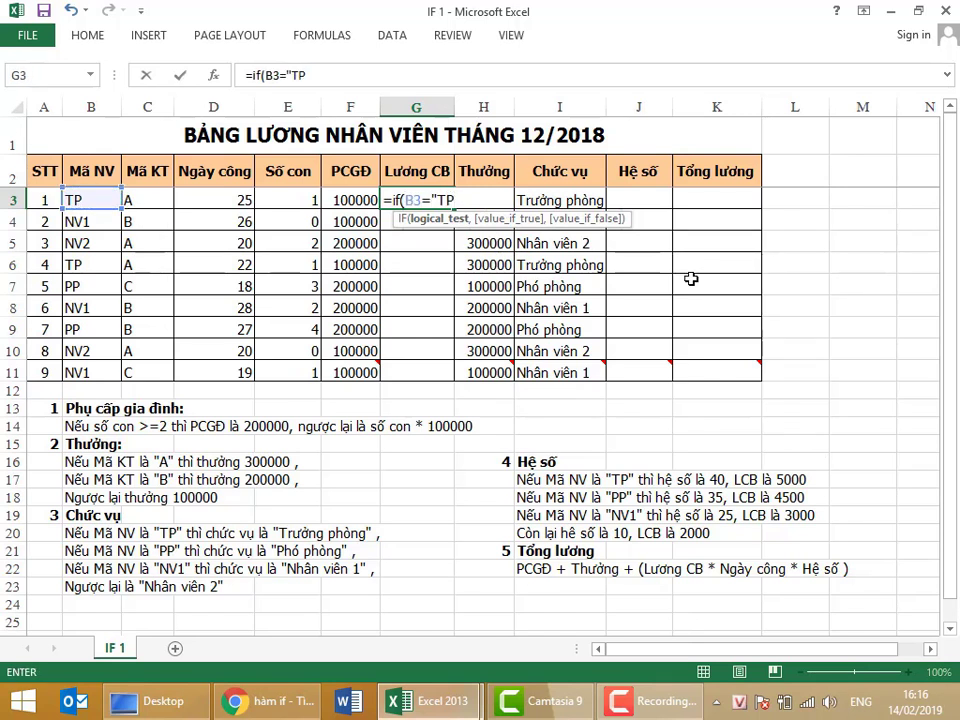
type("\",")
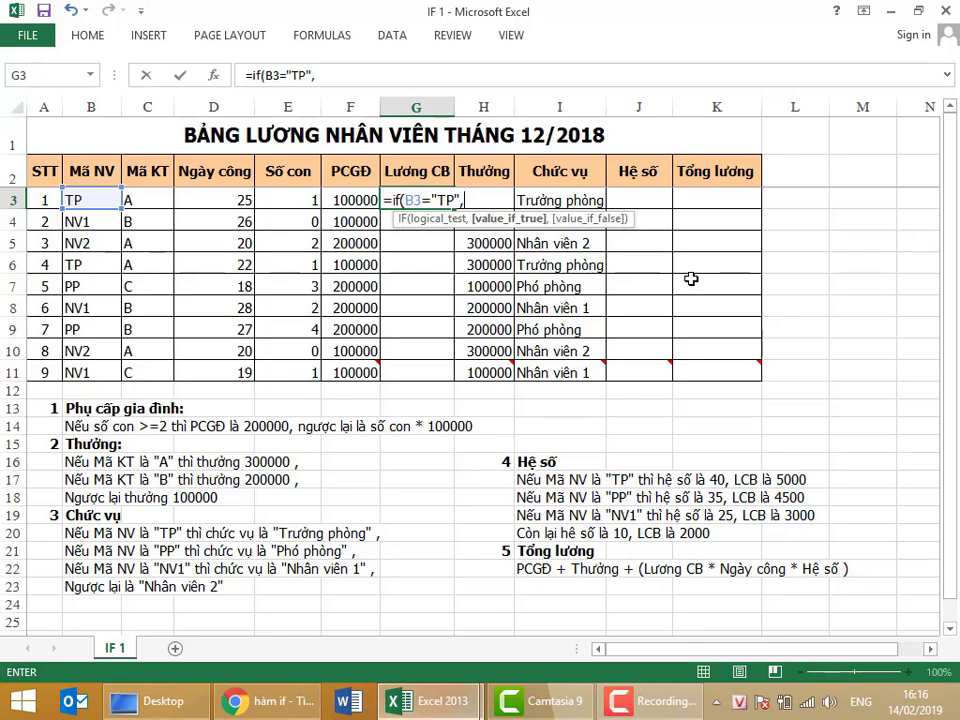
type("50")
type("00")
type(",")
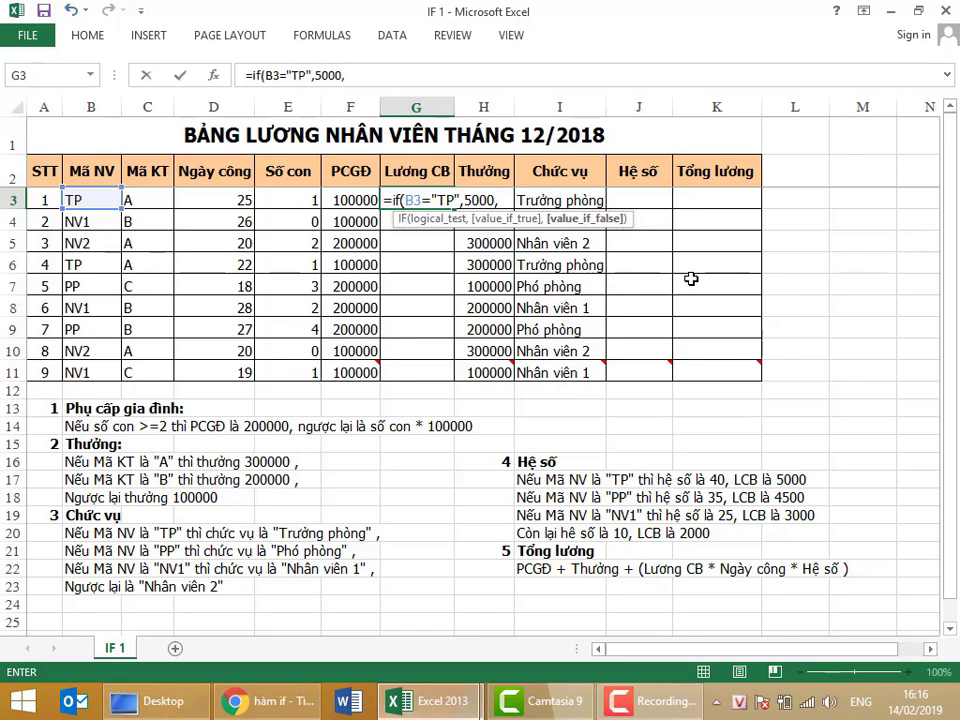
type("if(")
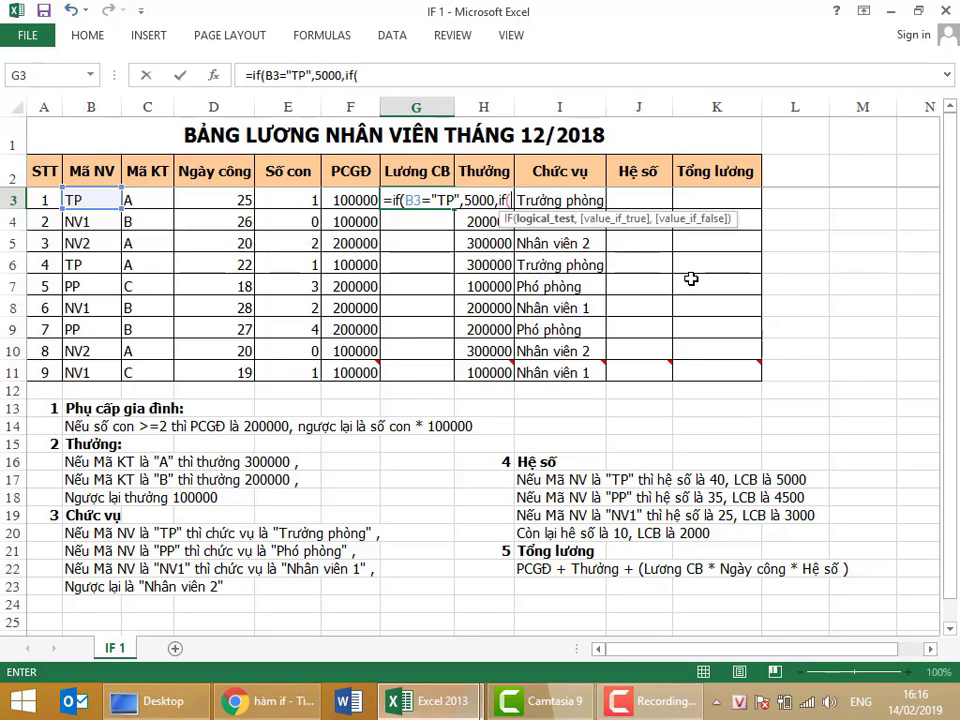
left_click(74, 201)
type("=")
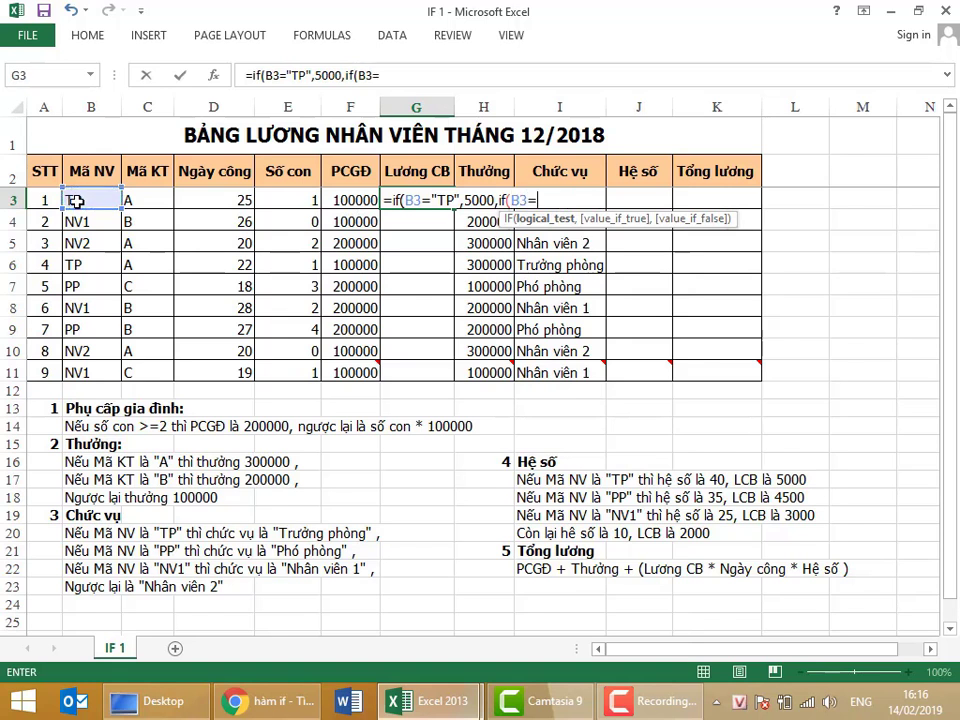
type("\"PP")
type("\",")
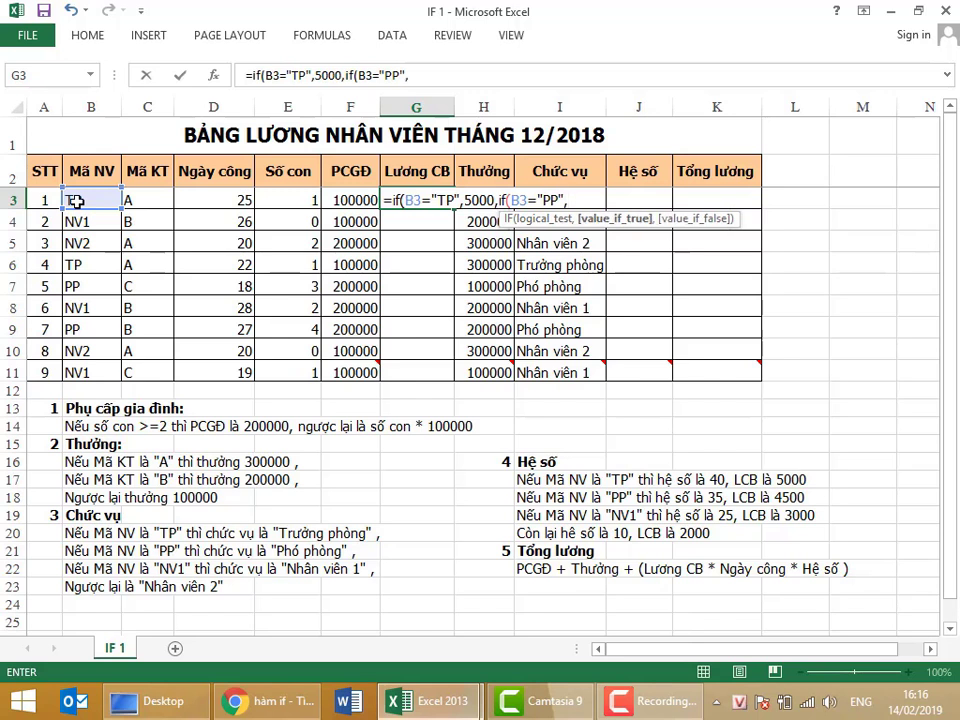
type("450")
type("0,")
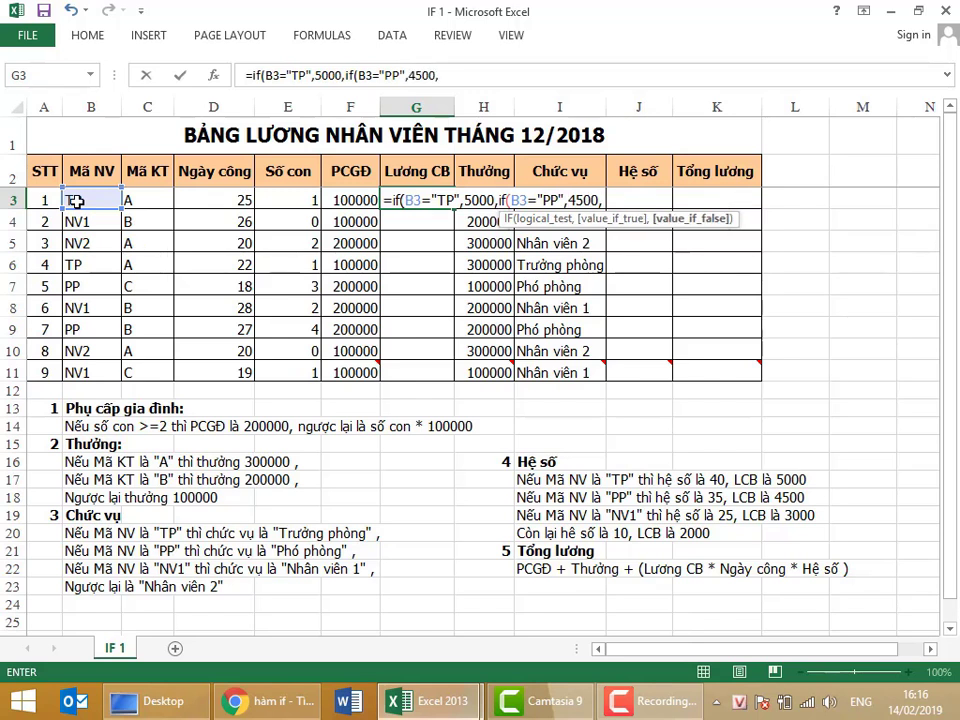
type("if")
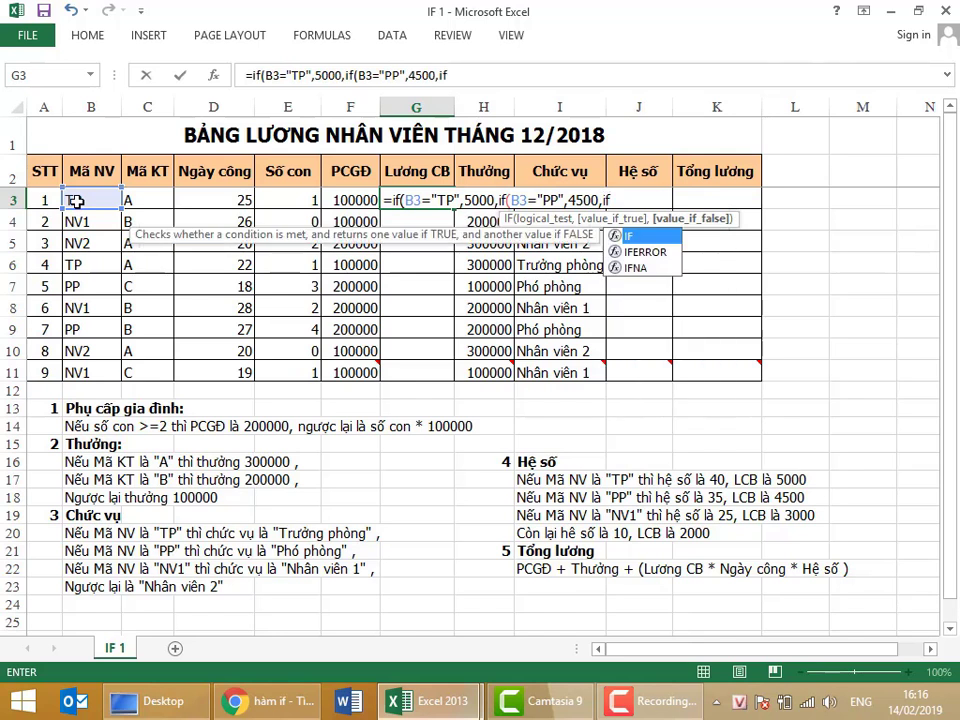
type("(")
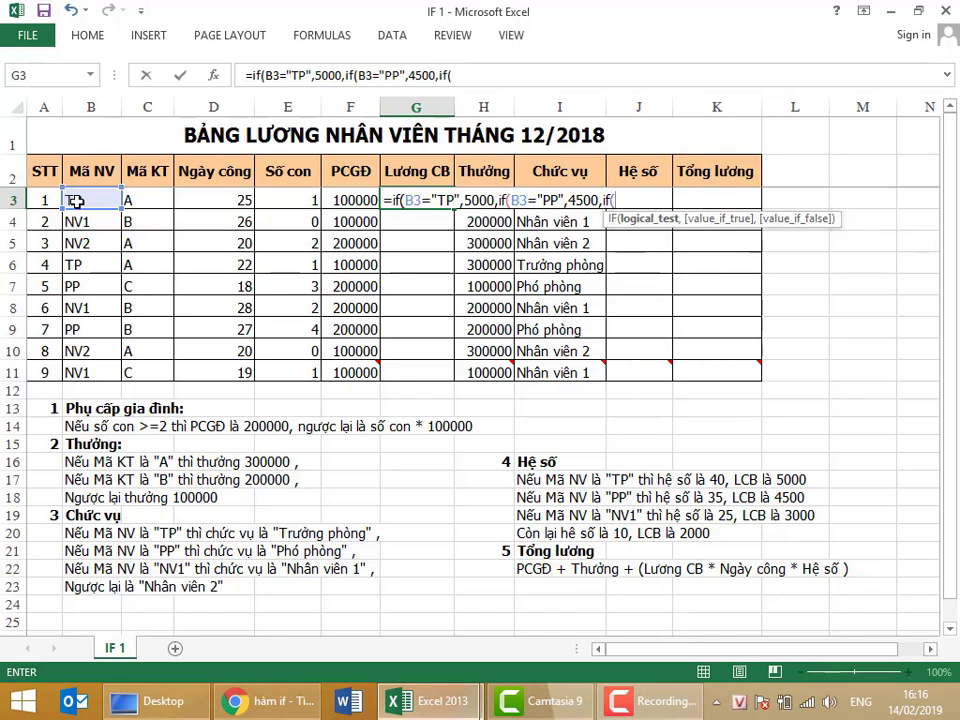
Finish the formula with B3="NV1" giving 3000, else 2000, and fill G3 down to G11
left_click(76, 202)
type("=")
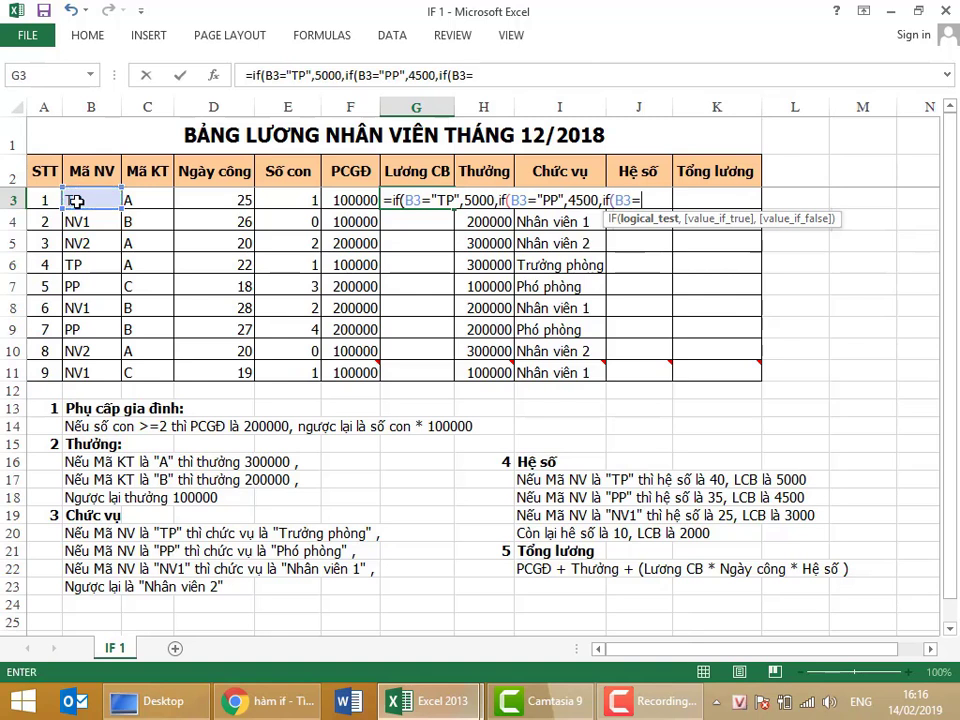
type("\"NV1")
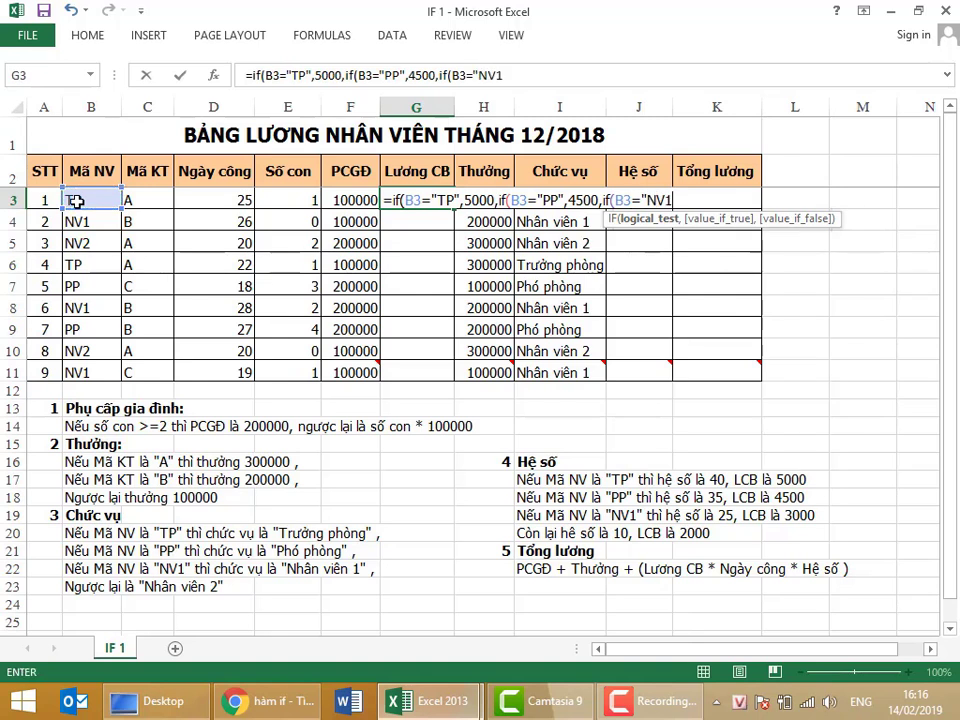
type("\"")
type(",")
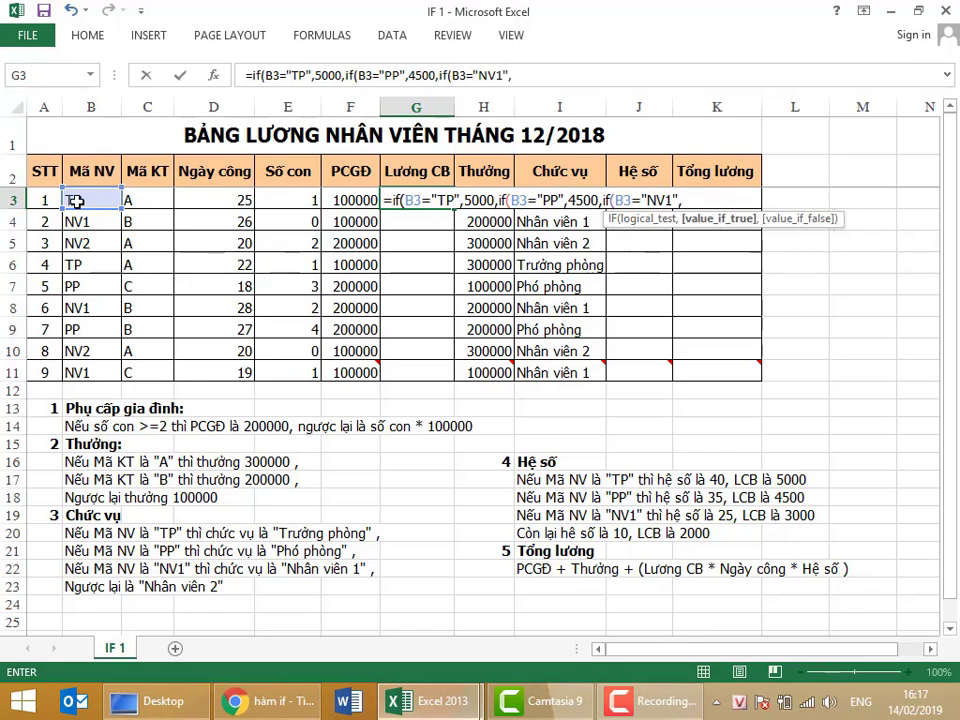
type("3000")
type(",")
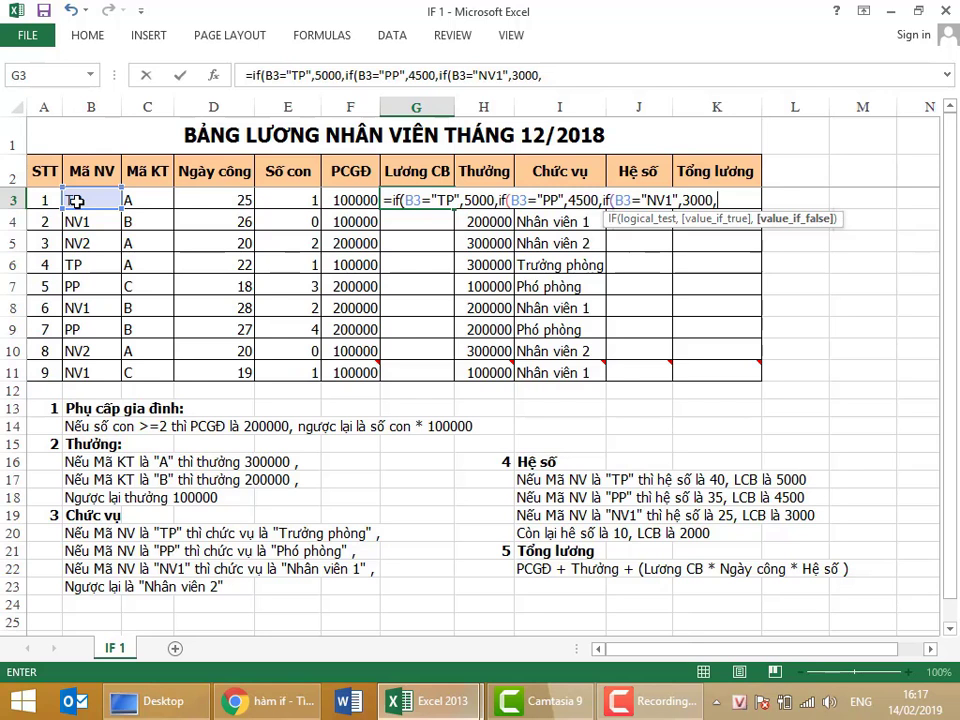
type("2000")
type(")))")
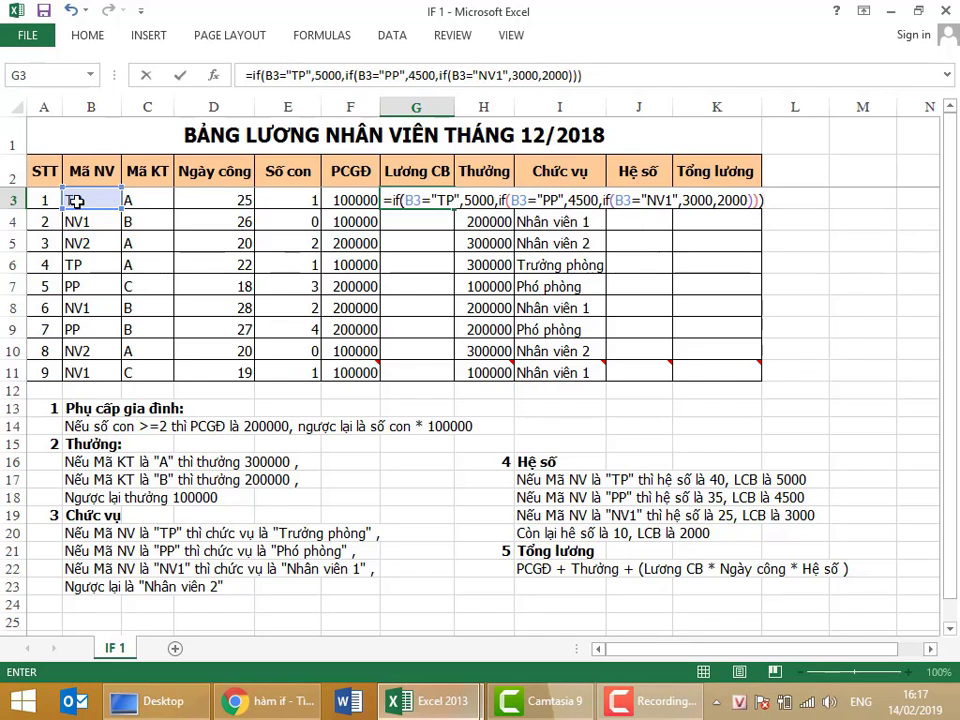
key("Return")
left_click(408, 198)
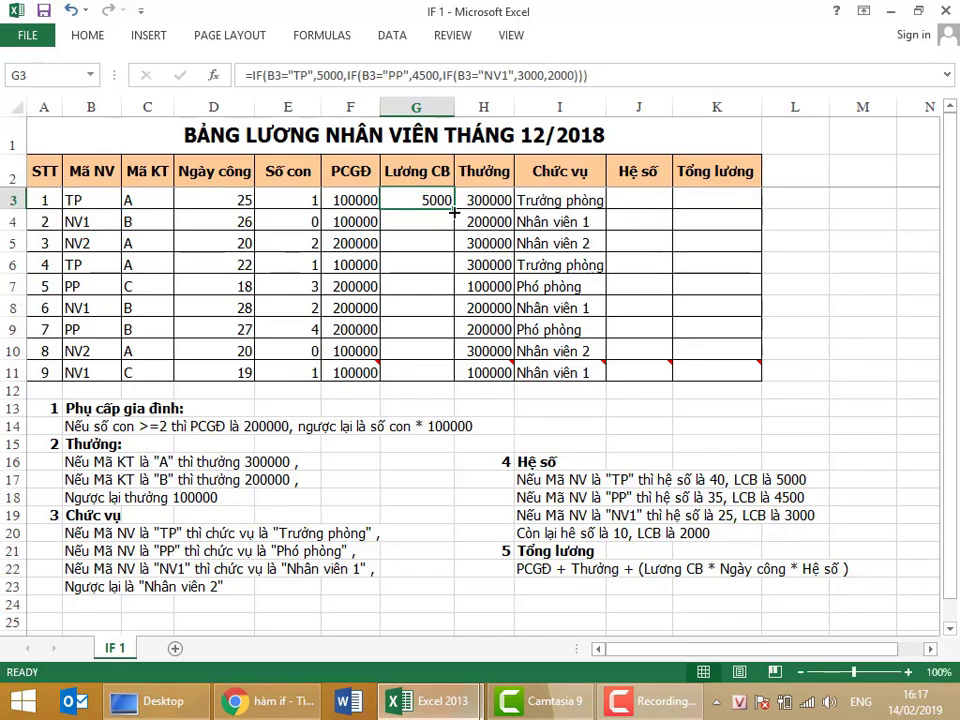
double_click(455, 207)
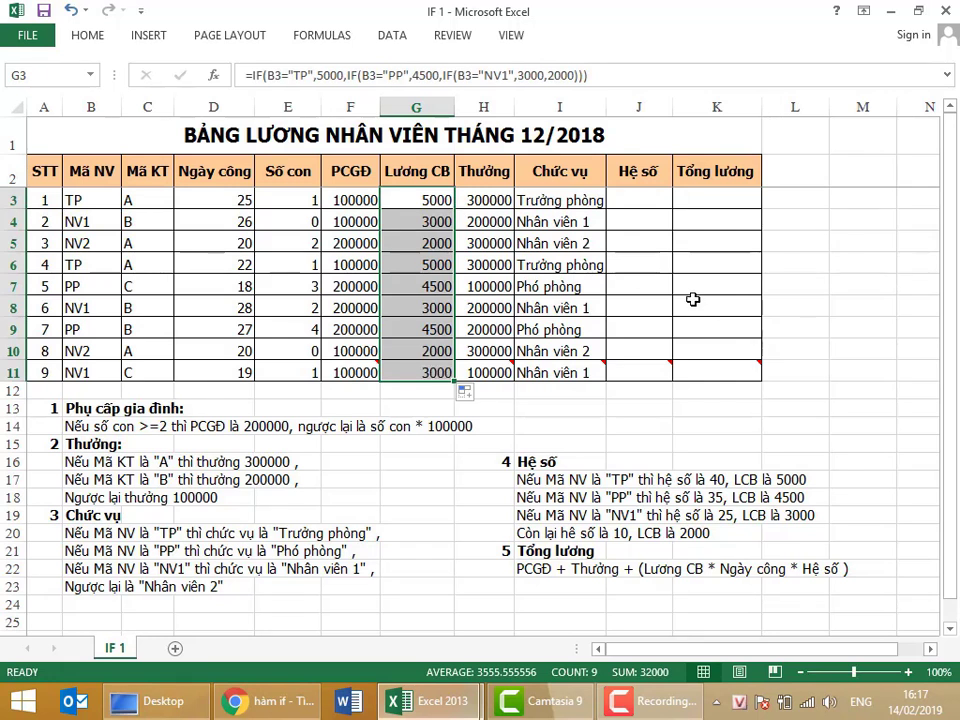
Enter =IF(B3="TP",40,IF(B3="PP",35,IF(B3="NV1",25,10))) in J3 for the Hệ số coefficient
left_click(639, 199)
type("=")
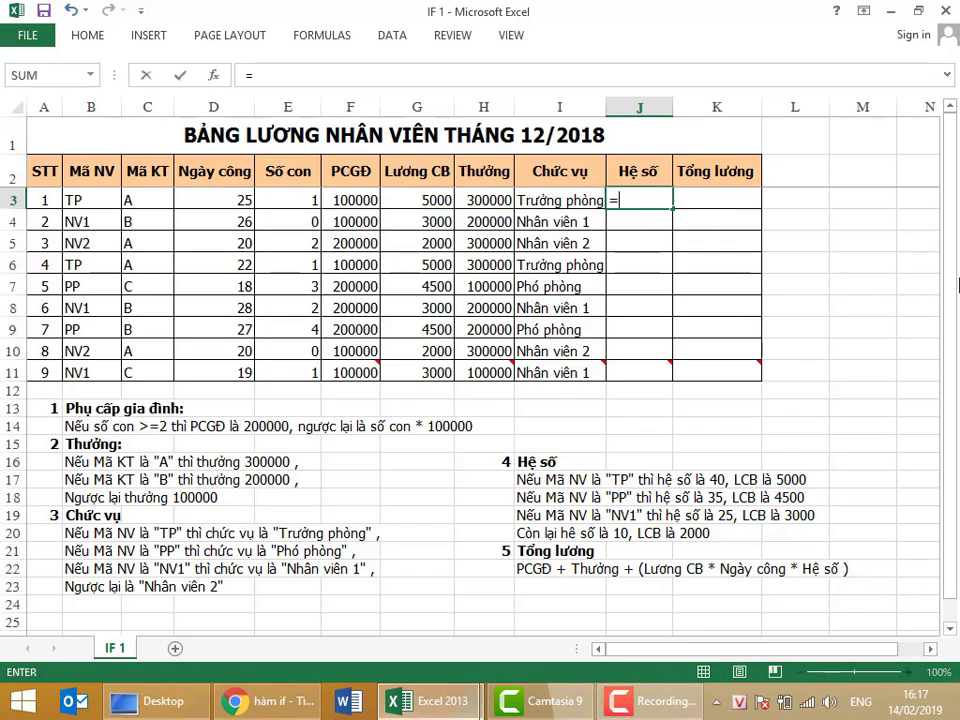
type("if(")
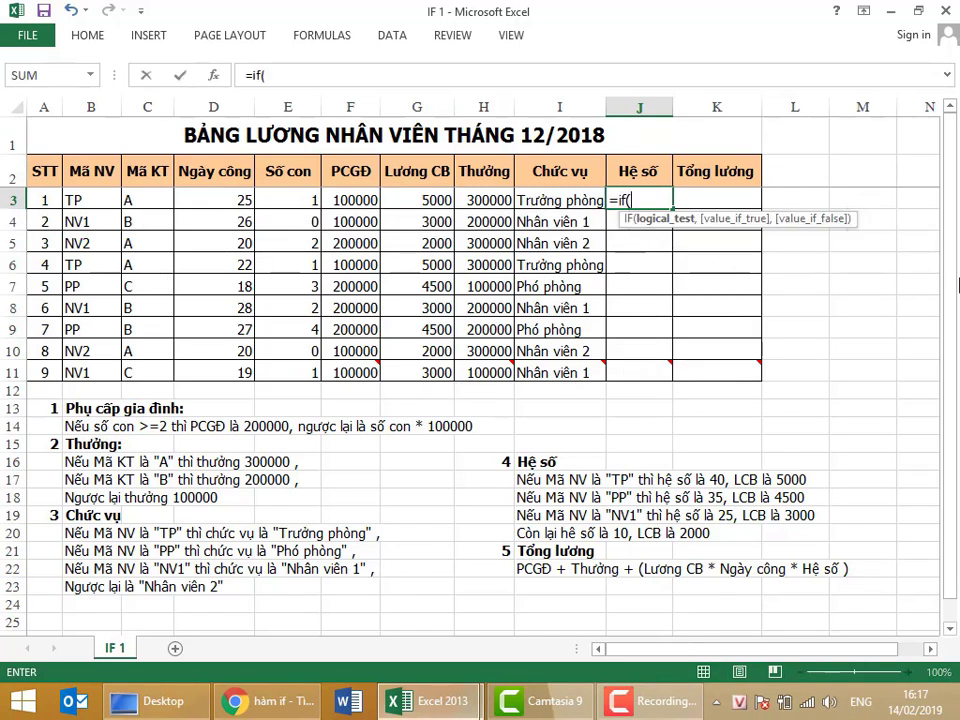
left_click(90, 198)
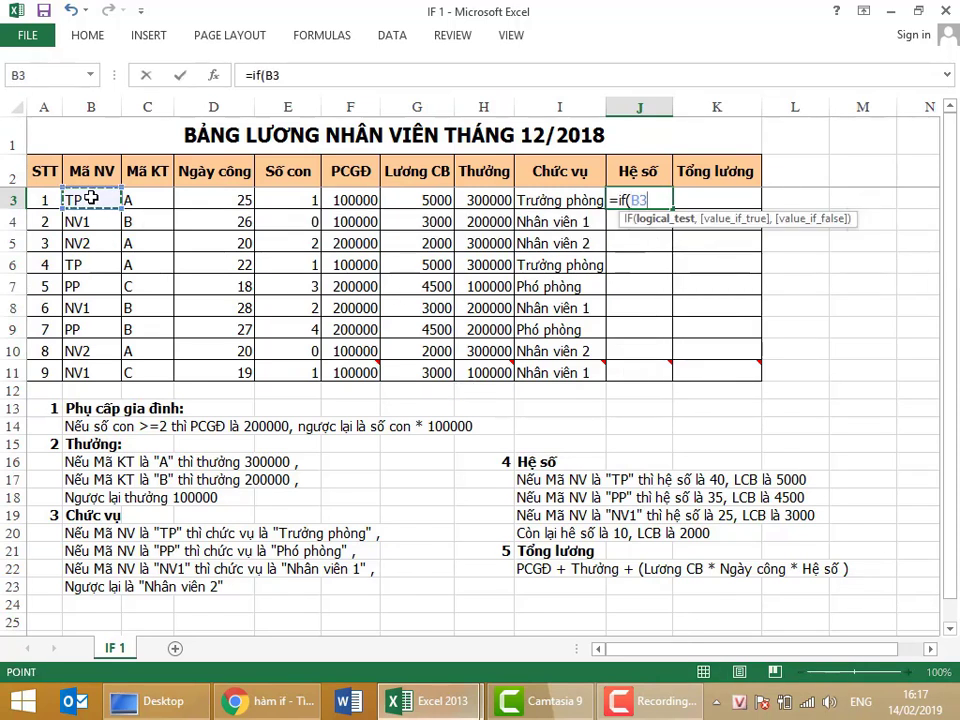
type("=")
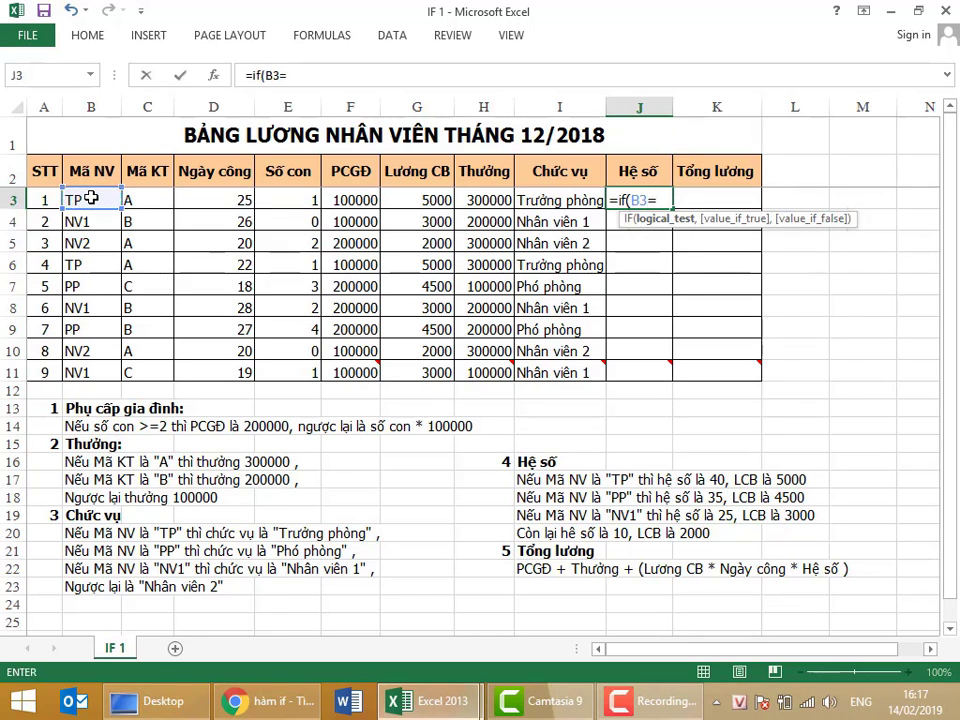
type("\"TP")
type("\",")
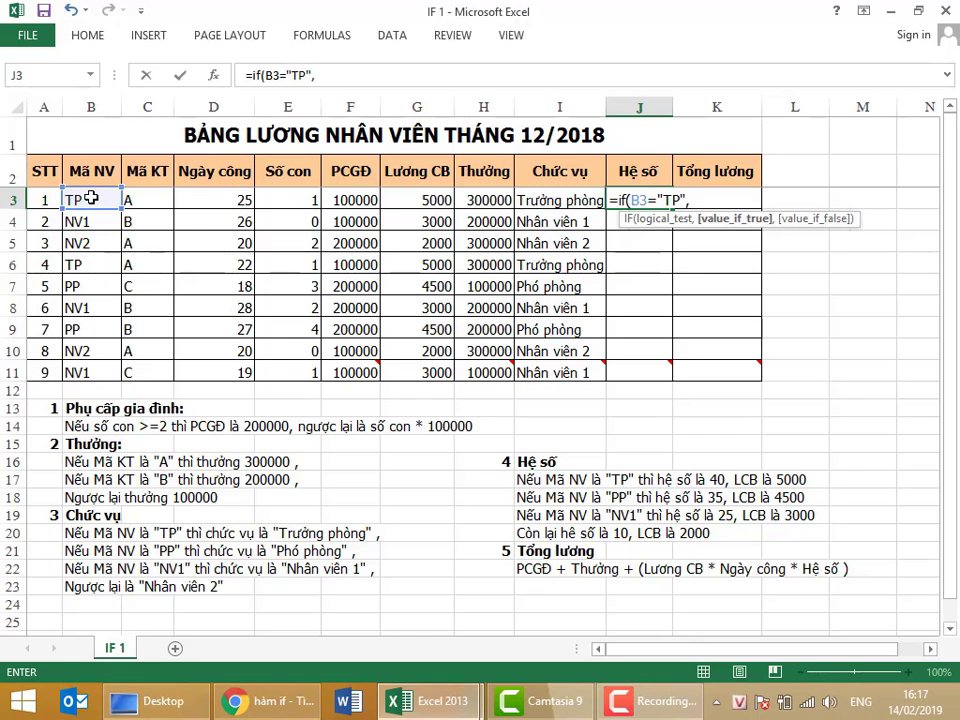
type("40")
type(",")
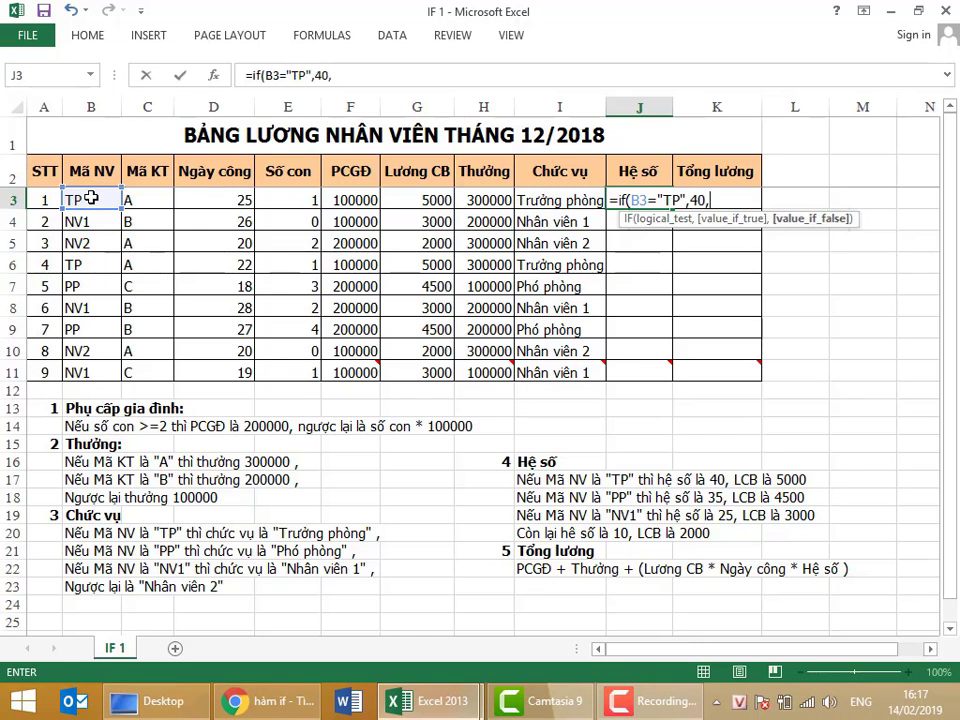
type("if(")
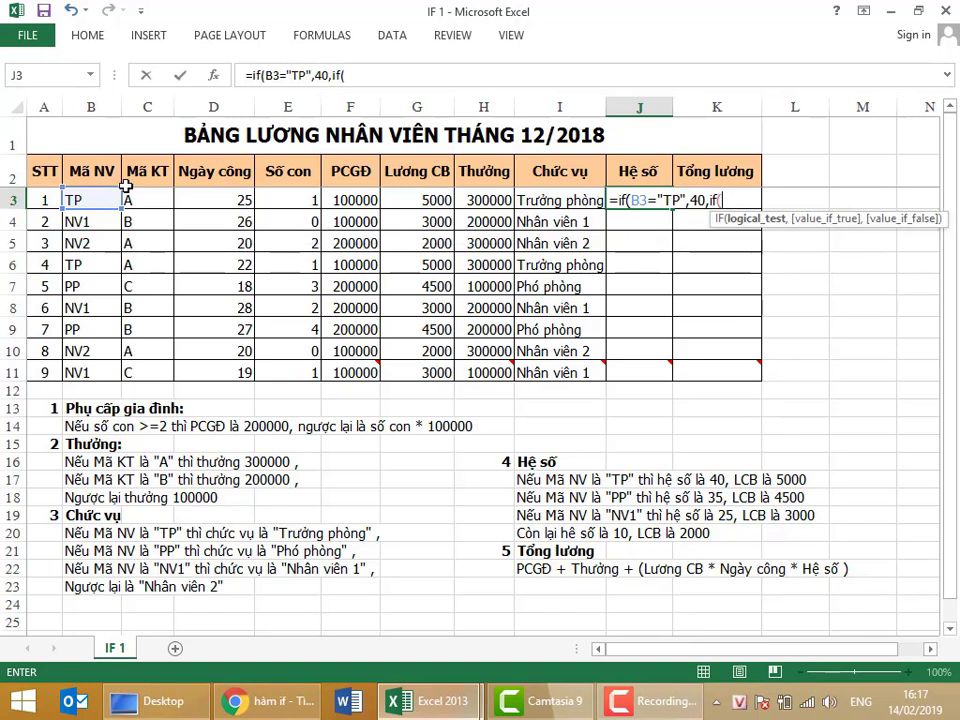
left_click(95, 195)
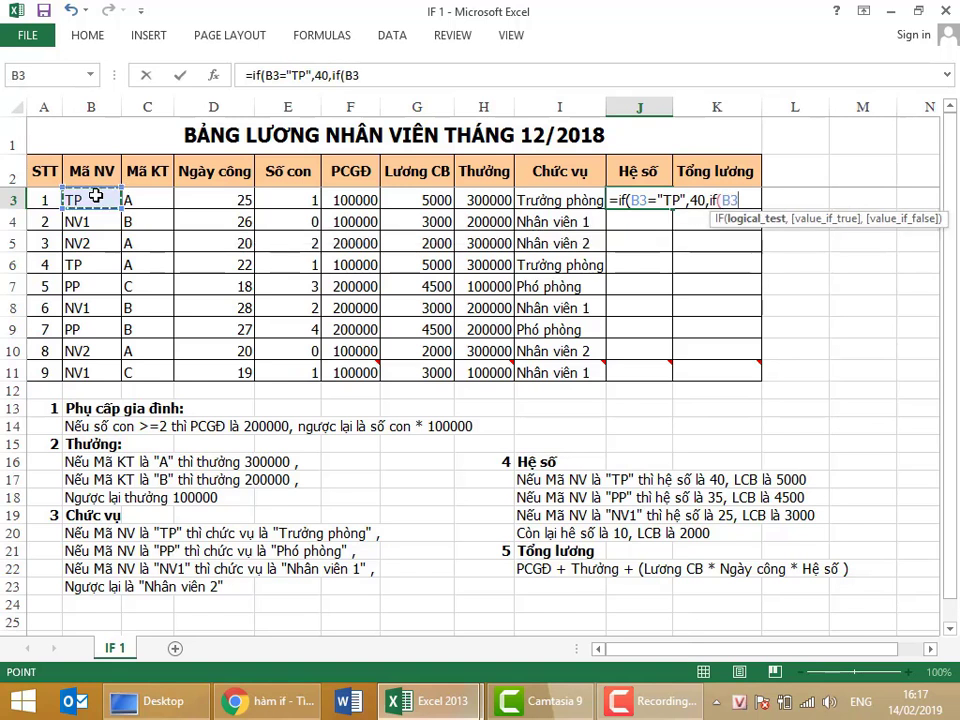
type("=\"PP\"")
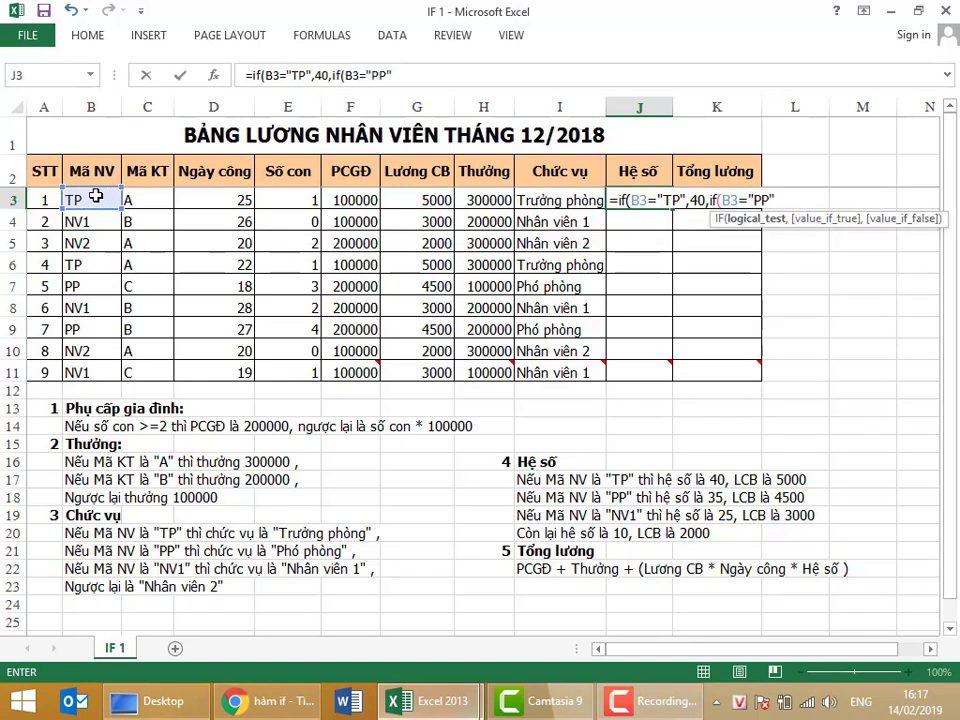
type(",")
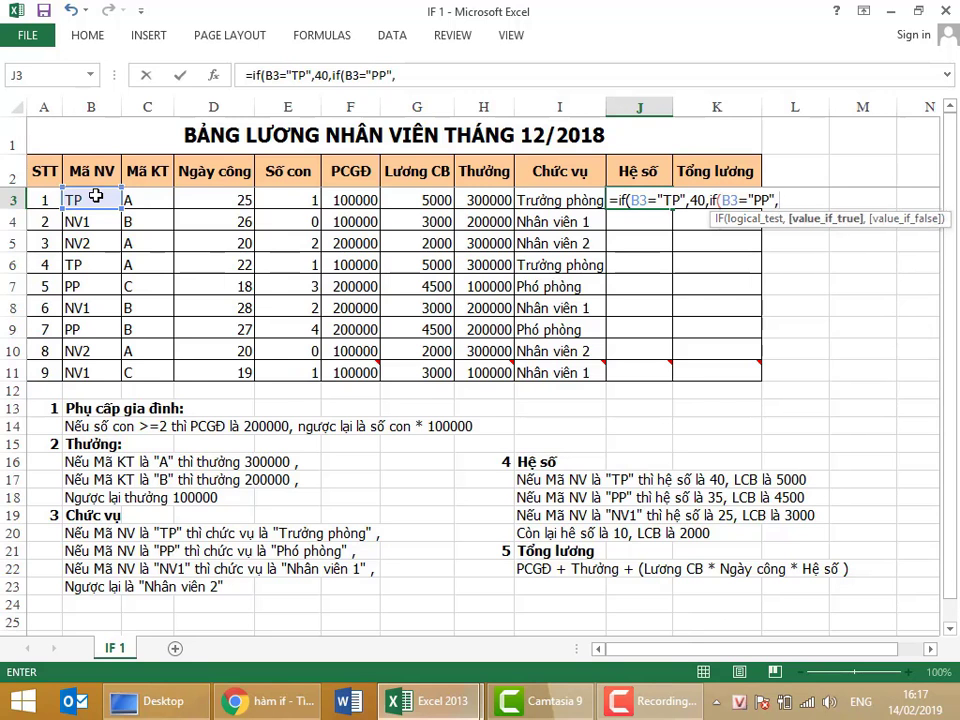
type("35,")
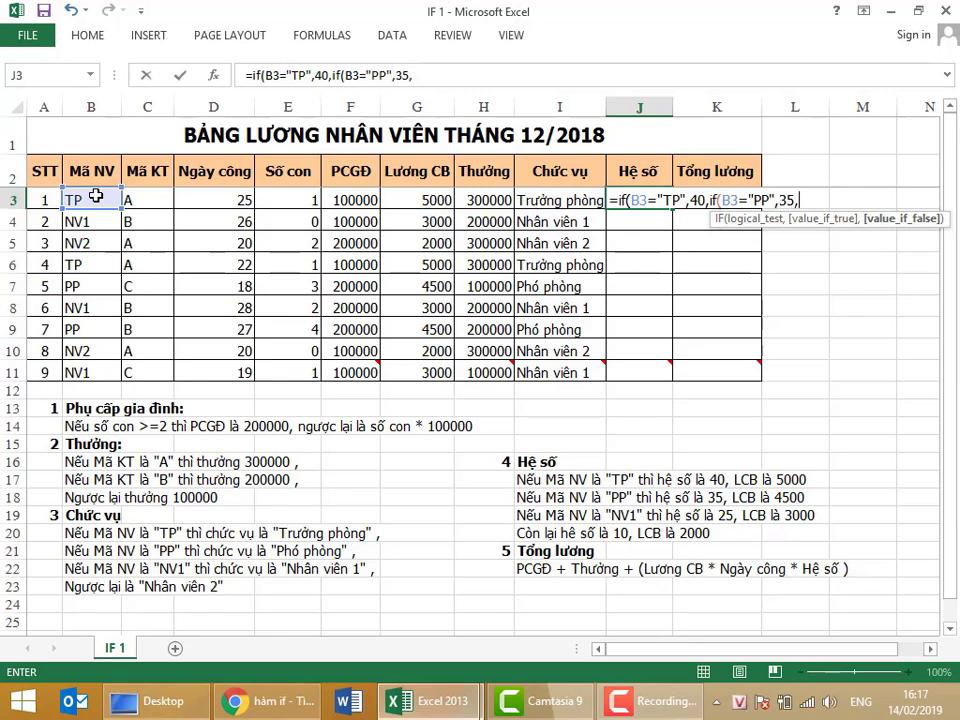
type("if(")
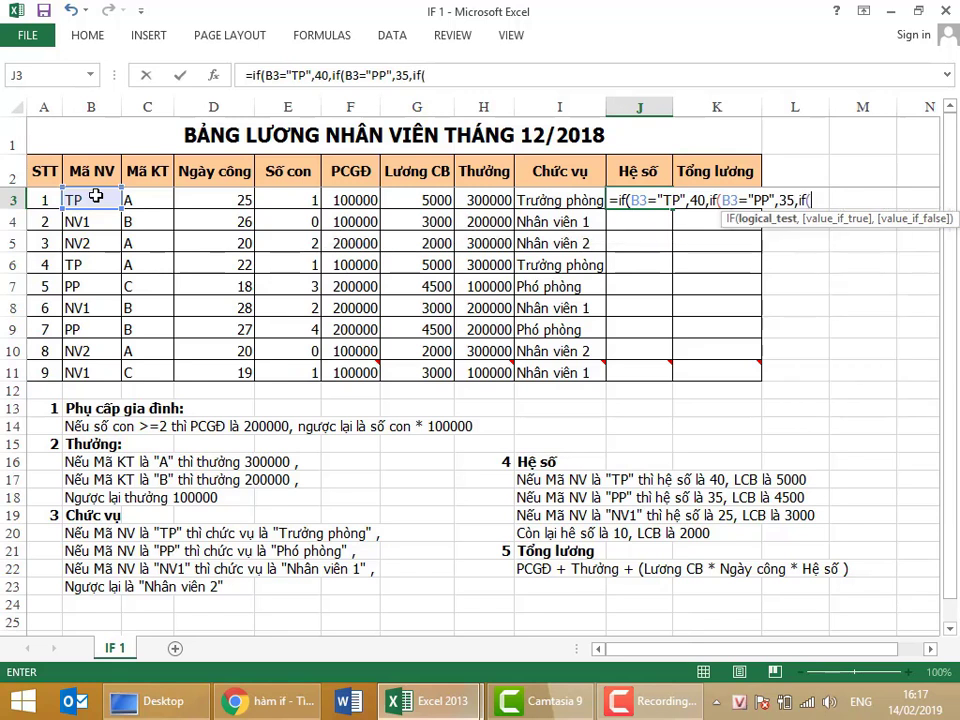
left_click(95, 197)
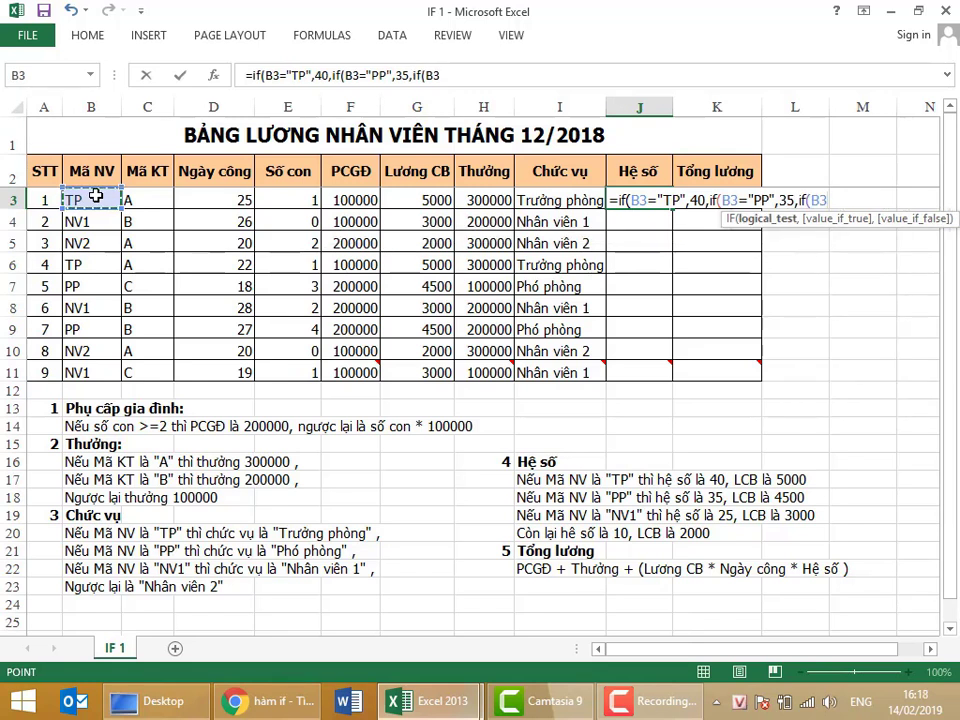
type("=\"N")
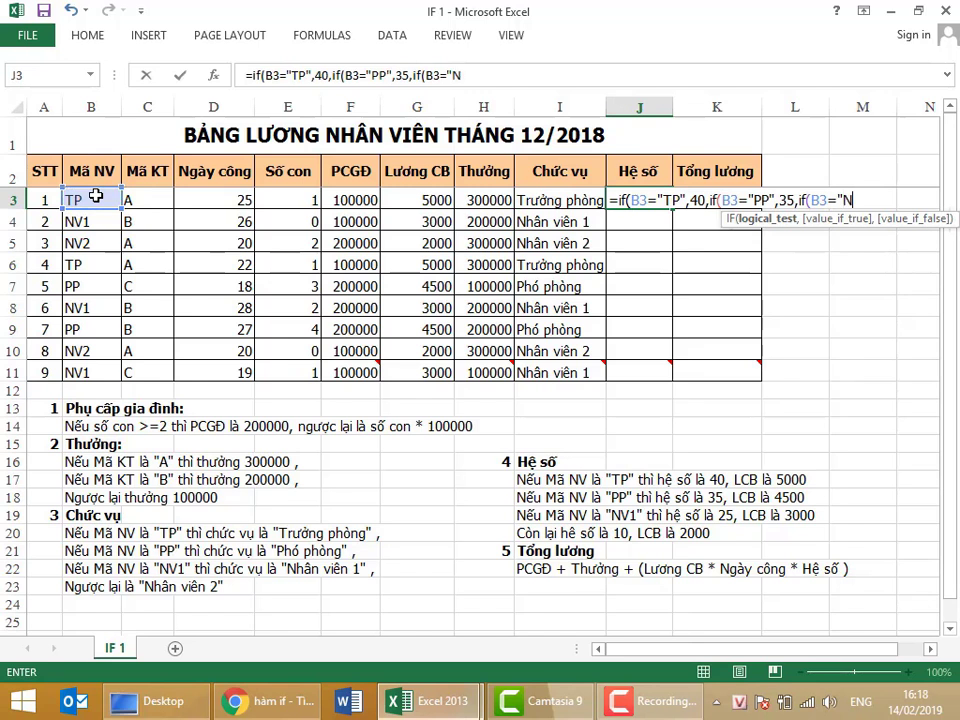
type("V1\"")
type(",")
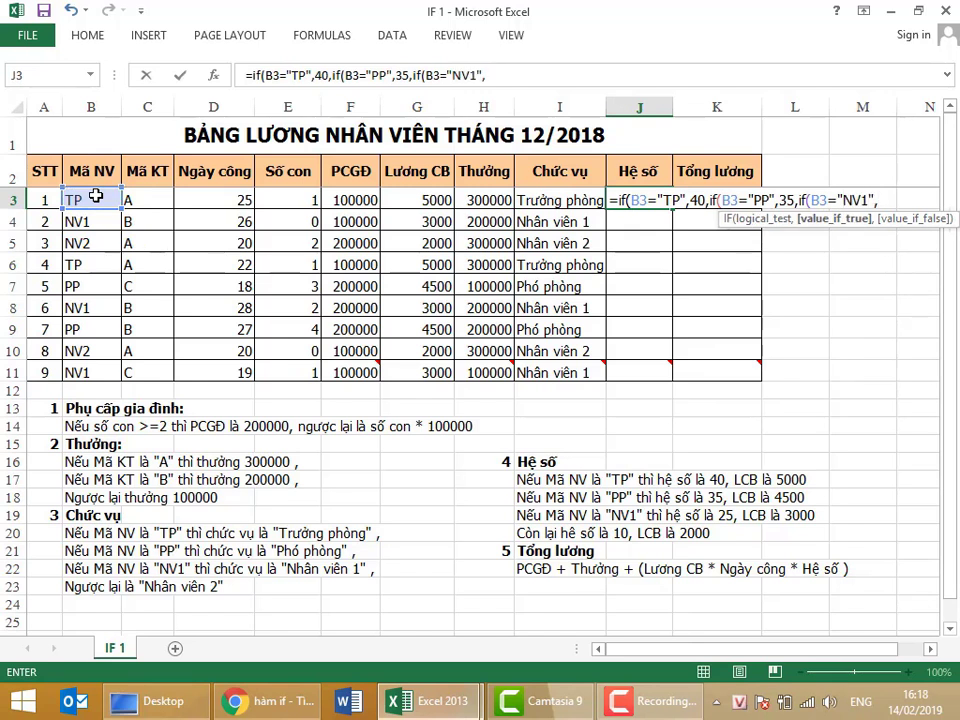
type("25,")
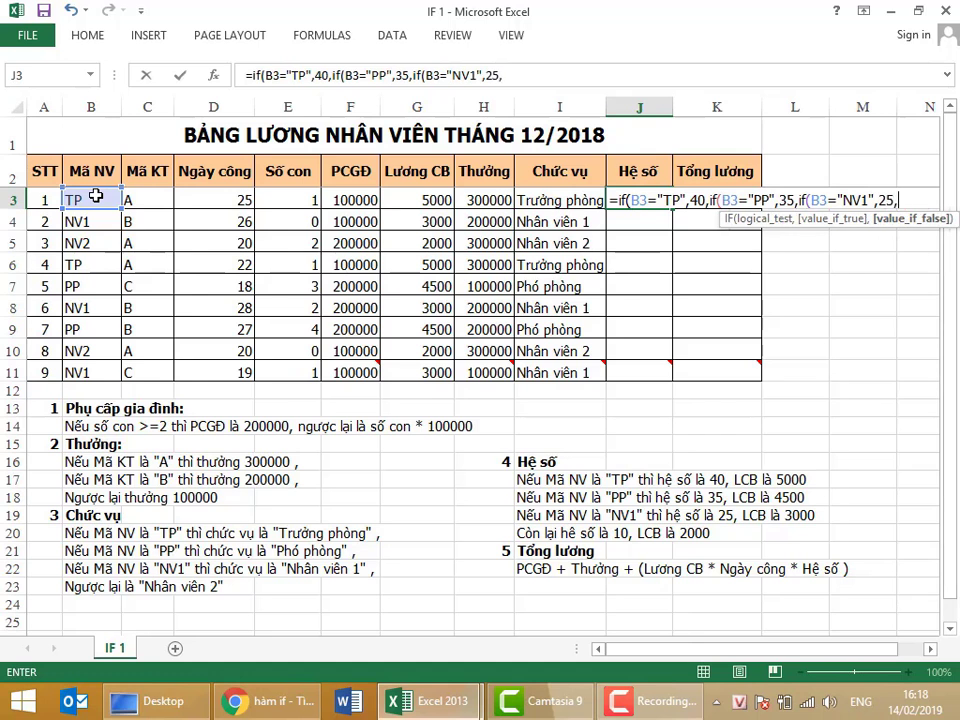
type("10)")
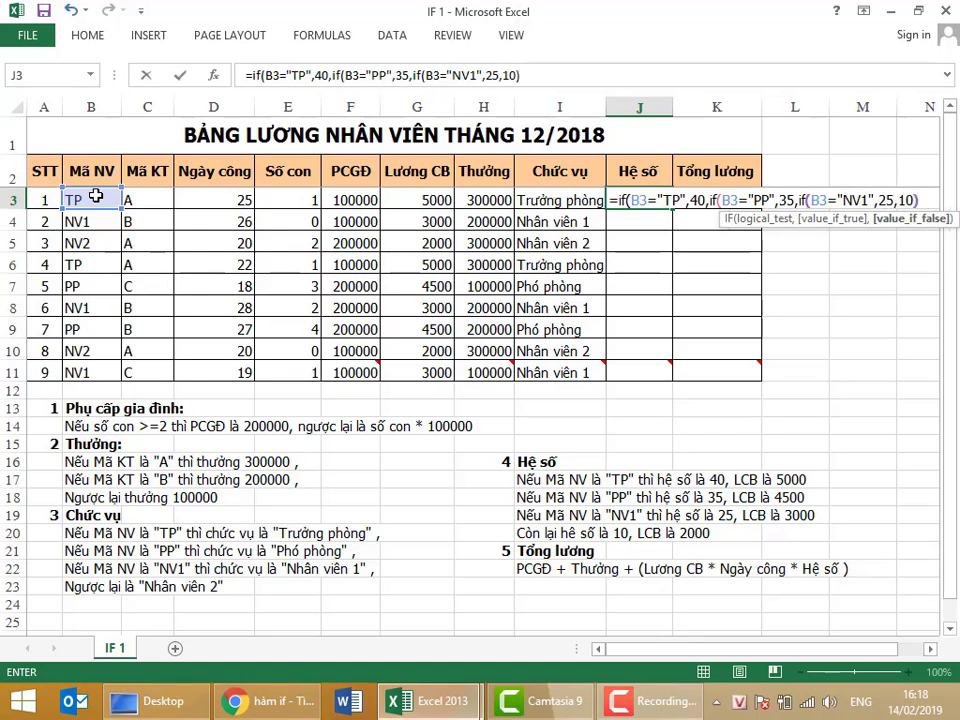
type("))")
key("ctrl+Return")
key("Return")
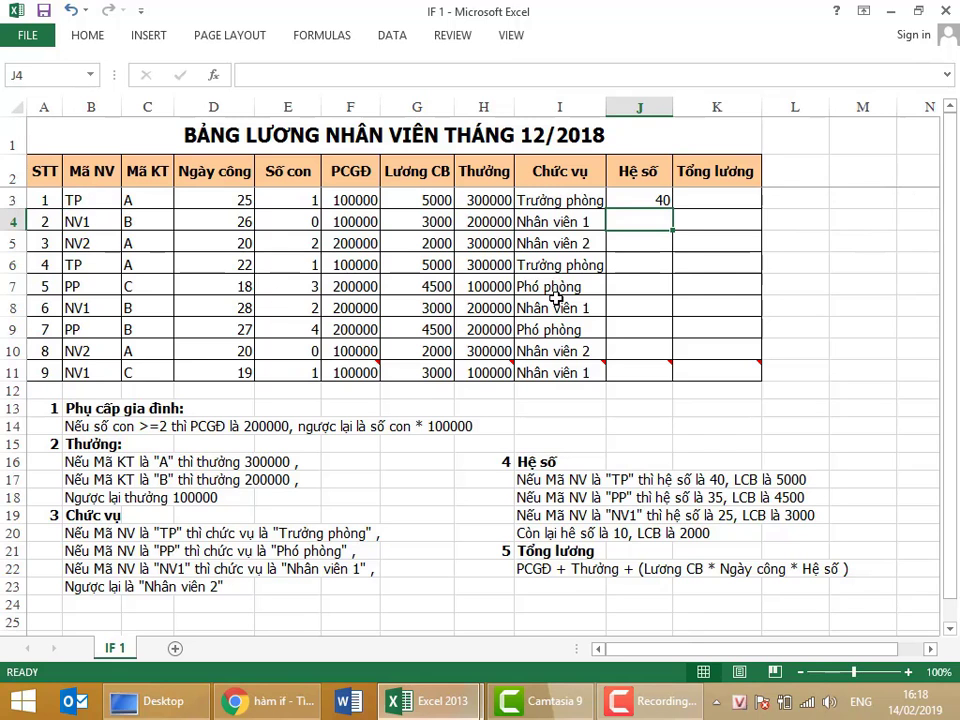
Copy the J3 Hệ số formula down through J11
left_click(672, 203)
double_click(673, 207)
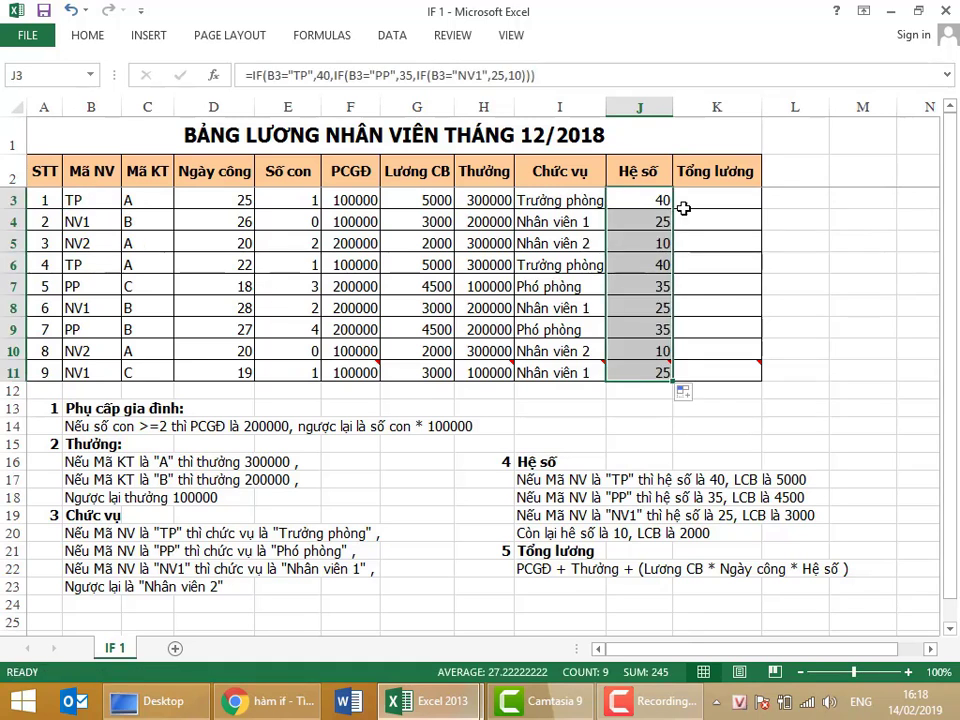
left_click(695, 200)
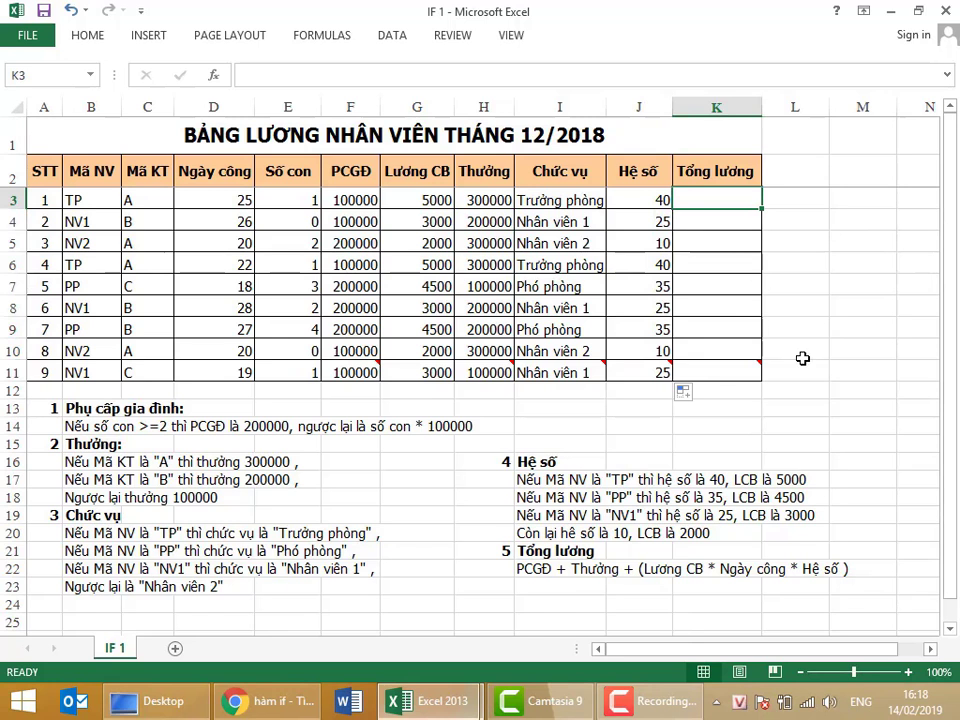
Enter =F3+H3+G3*D3*J3 in K3 and fill it down to K11
type("=")
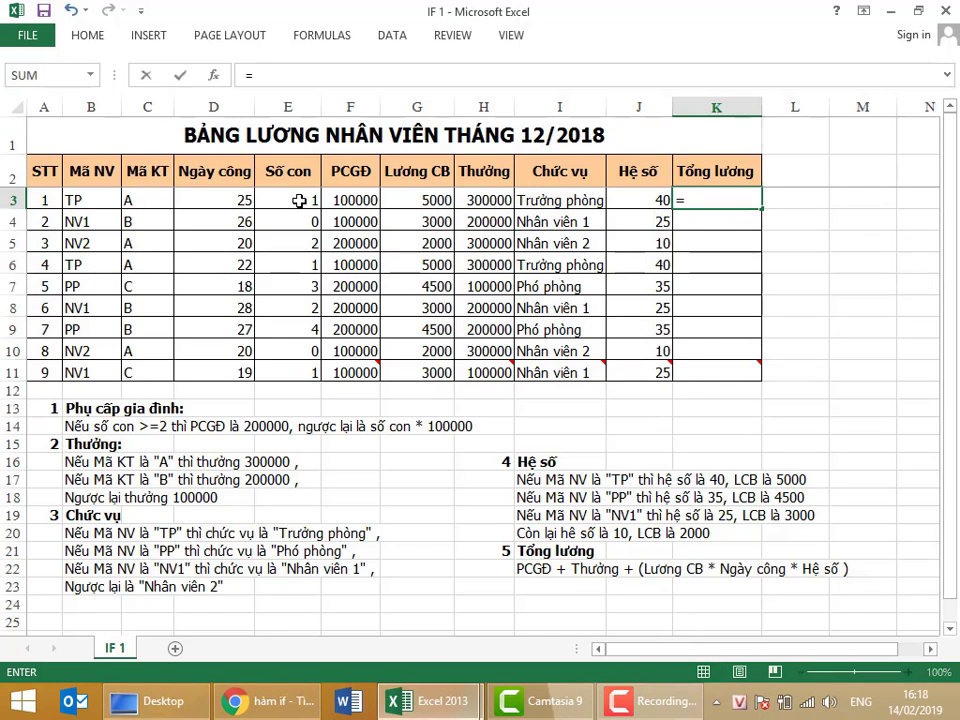
left_click(339, 200)
type("+")
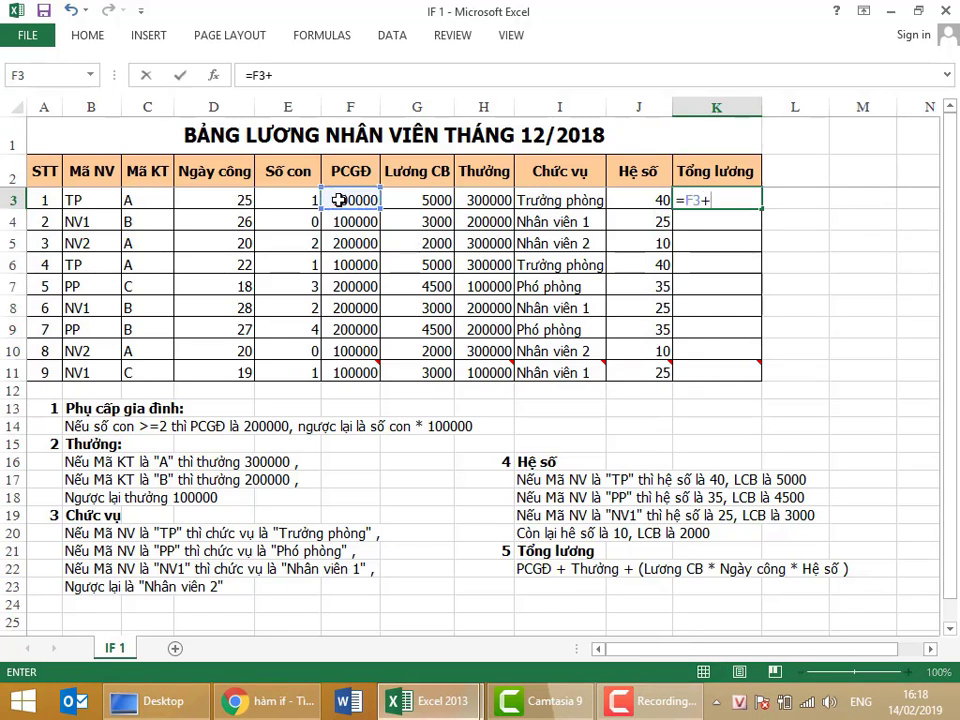
left_click(495, 198)
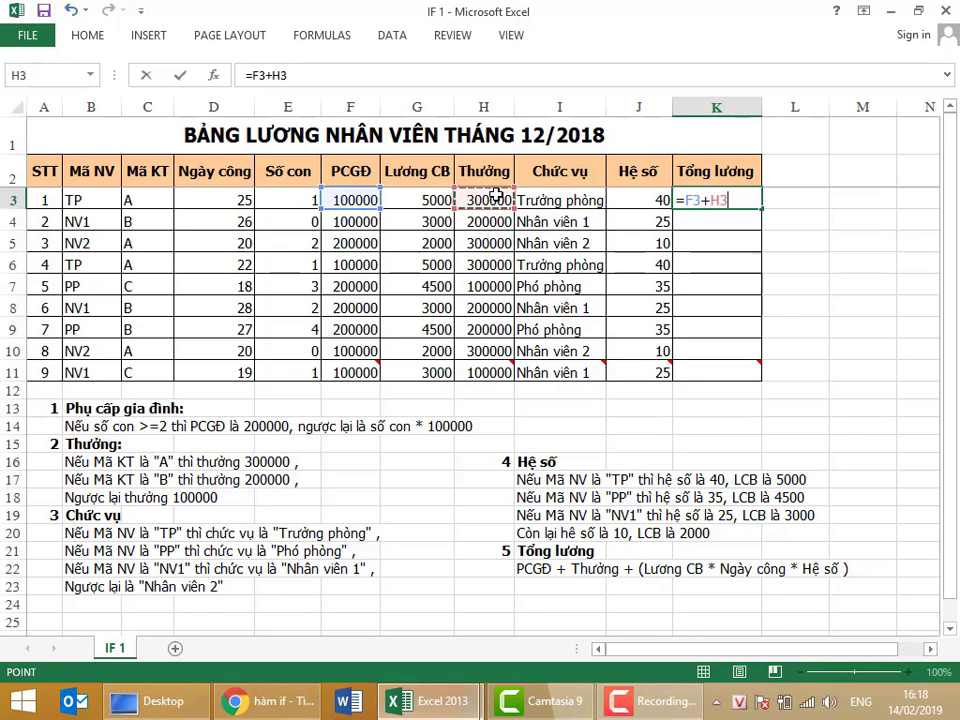
type("+")
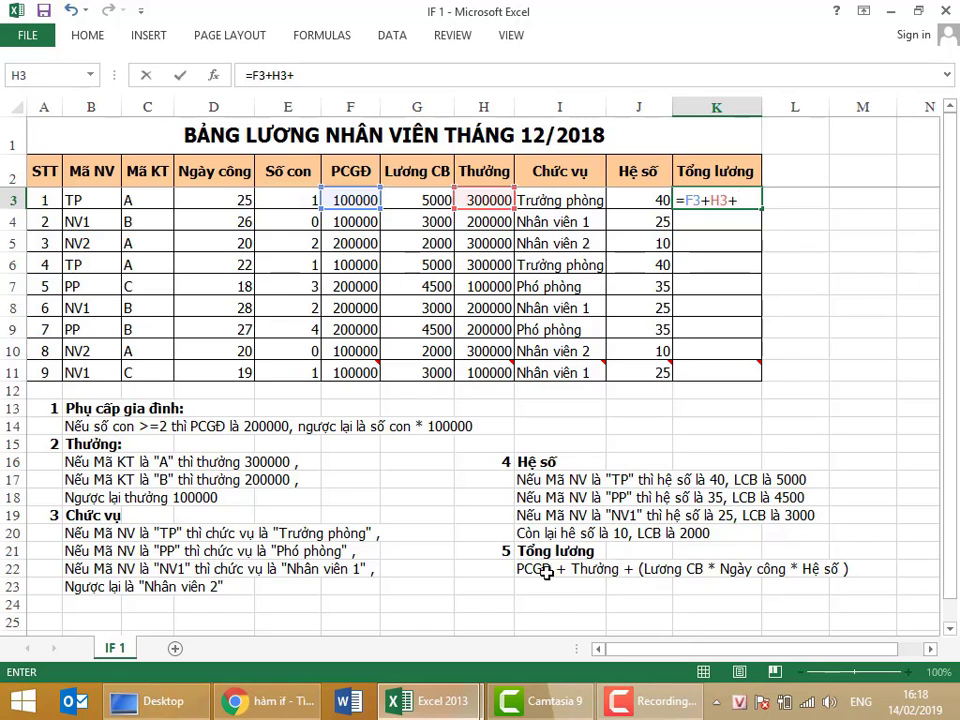
left_click(425, 197)
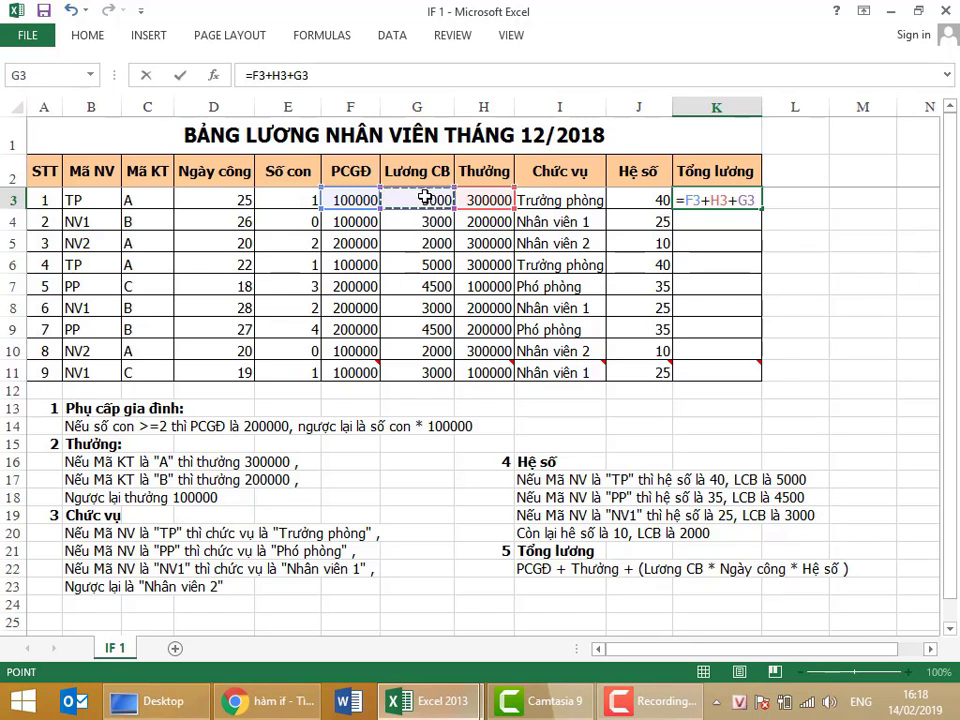
type("*")
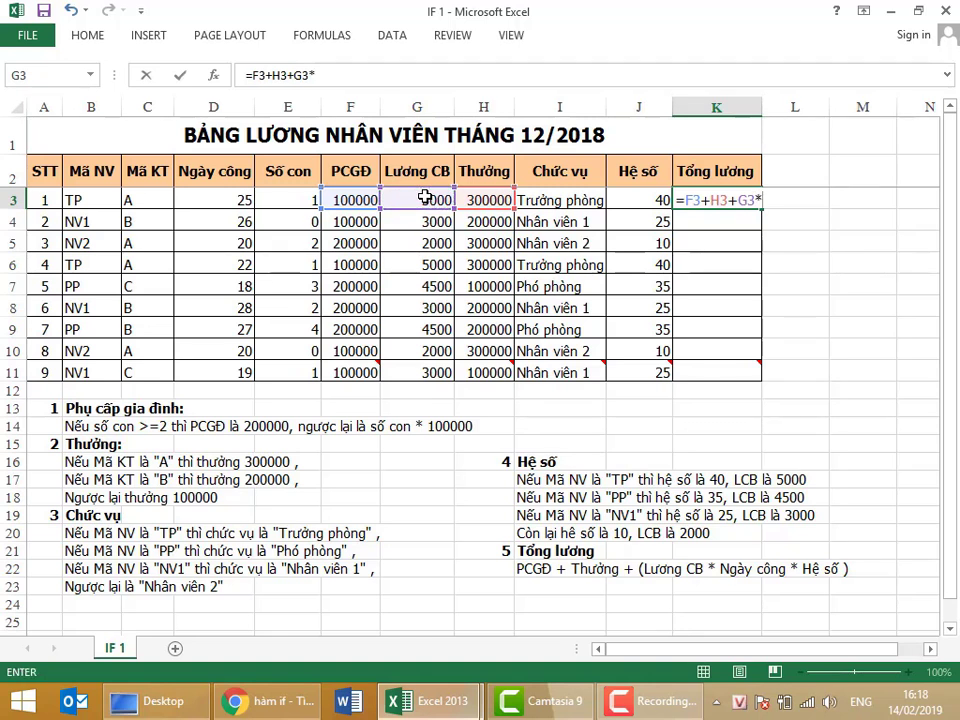
left_click(221, 198)
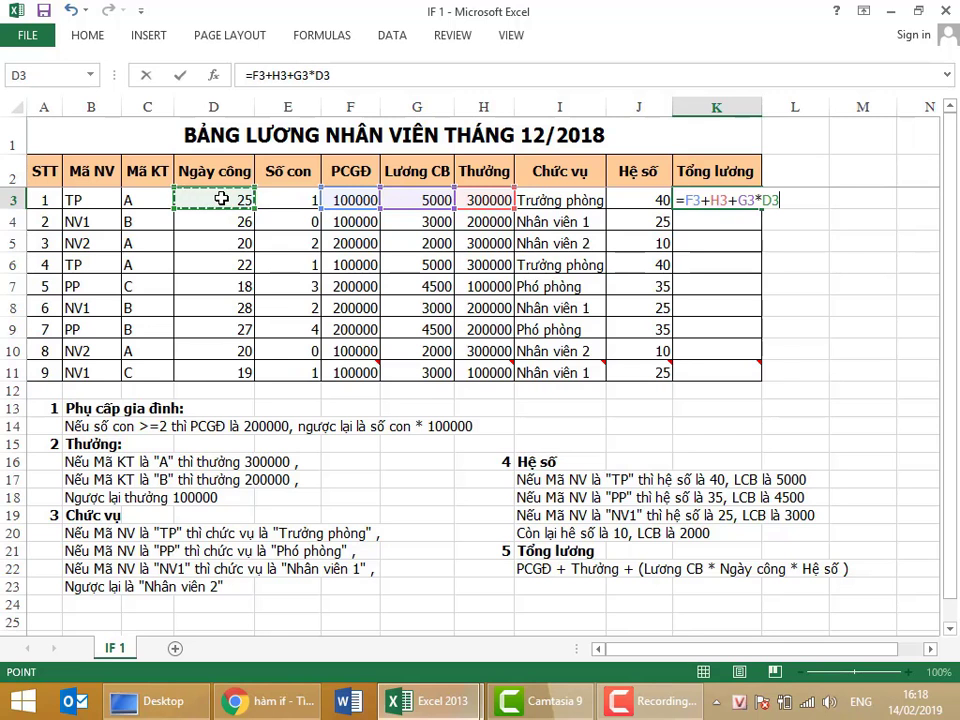
type("*")
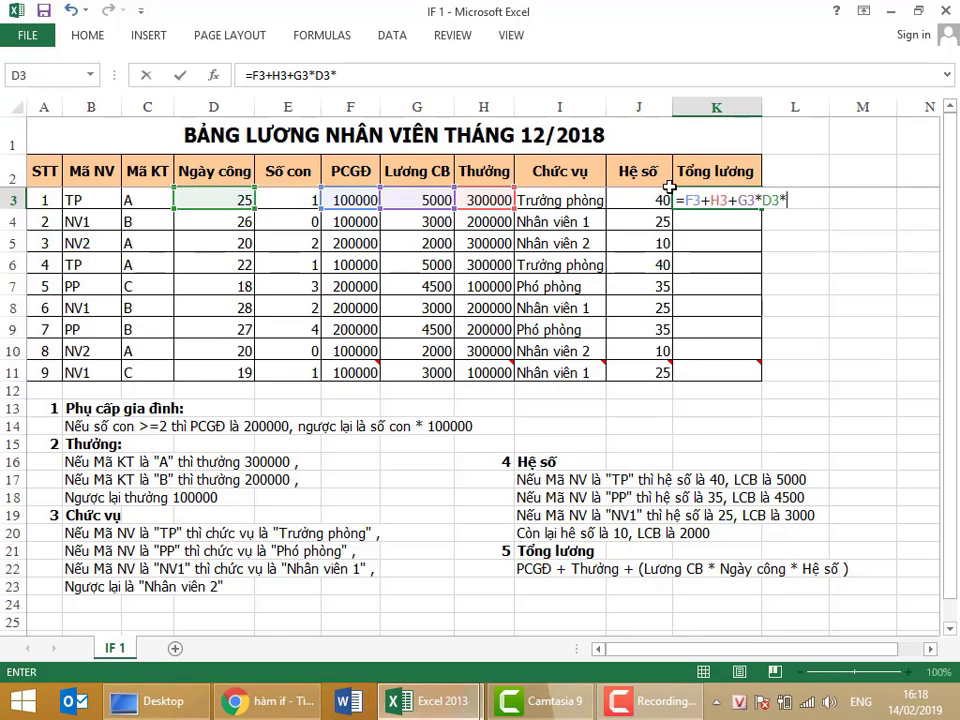
left_click(636, 196)
key("Return")
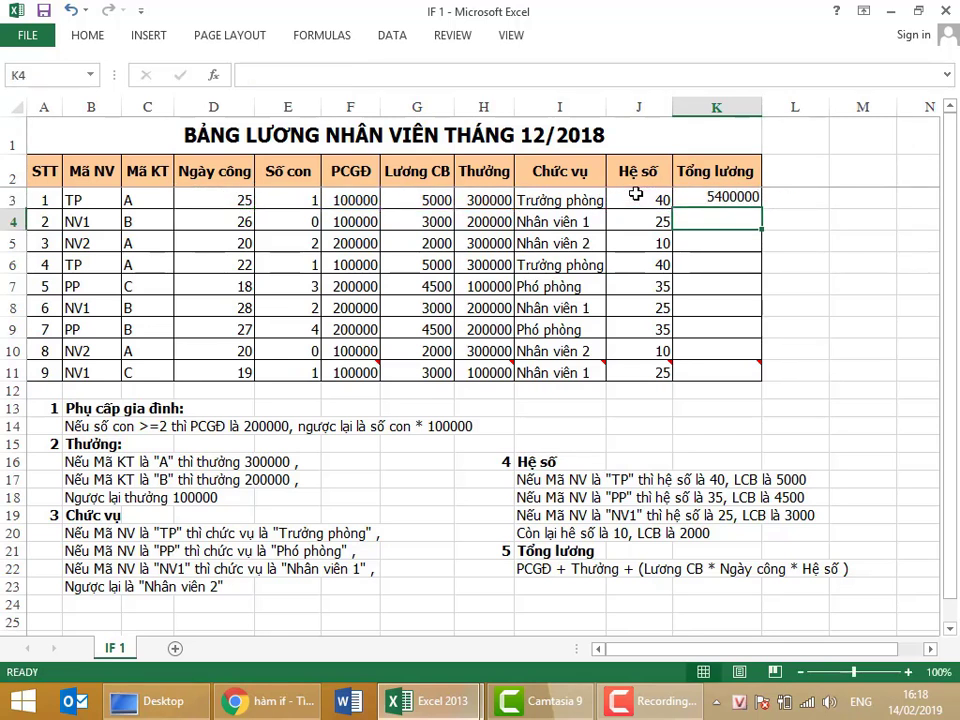
left_click(745, 200)
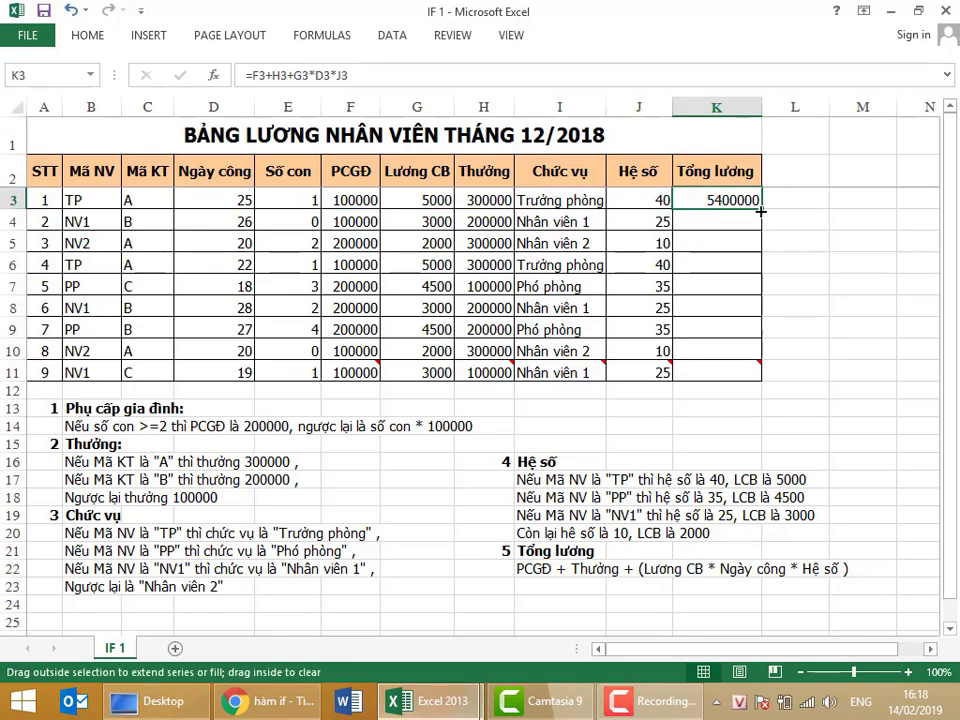
double_click(759, 211)
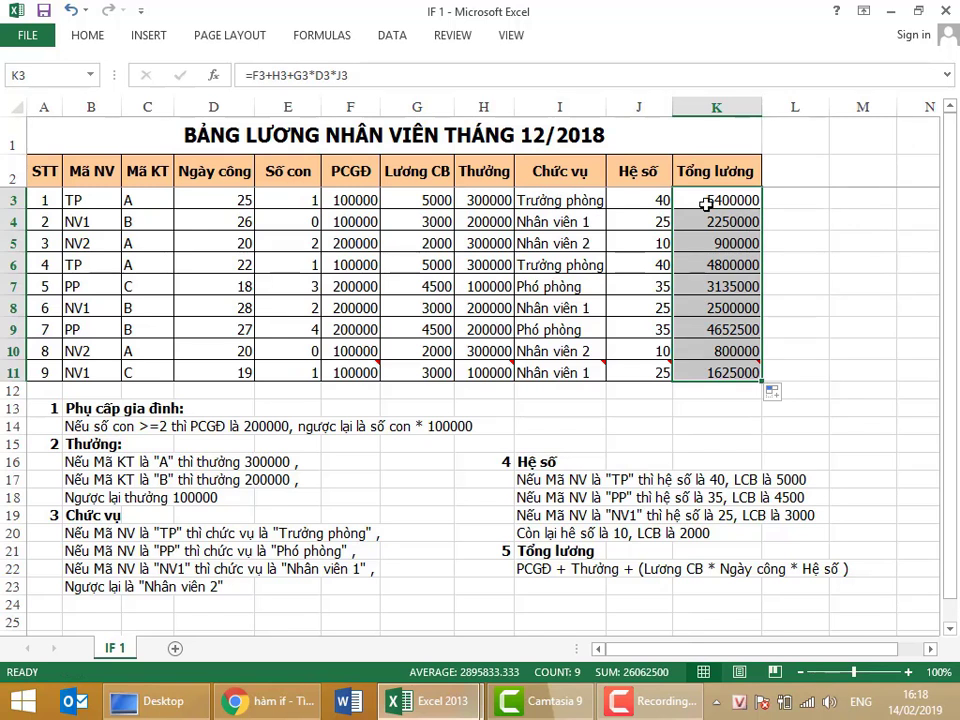
Pin the Home ribbon open and apply Comma Style to the Tổng lương totals
left_click(86, 36)
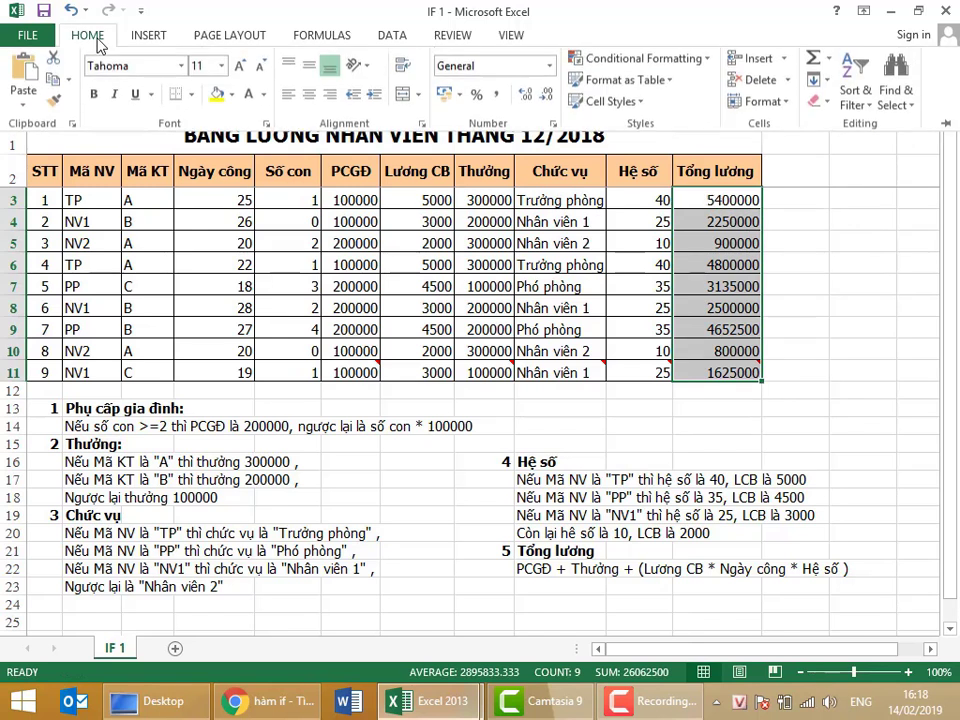
left_click(948, 126)
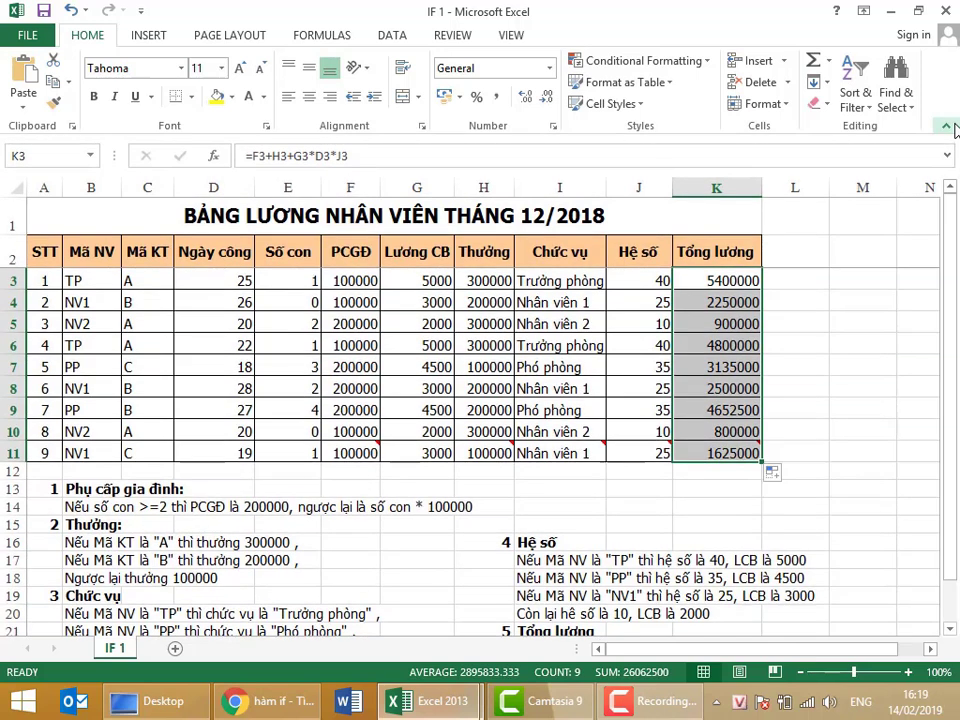
left_click(496, 100)
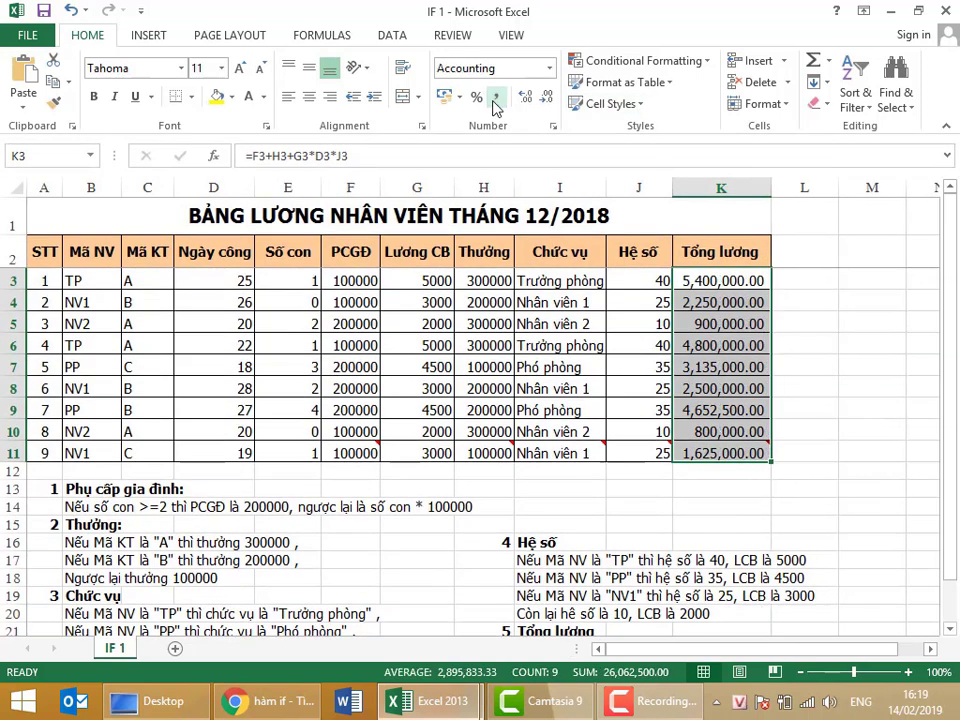
left_click(549, 68)
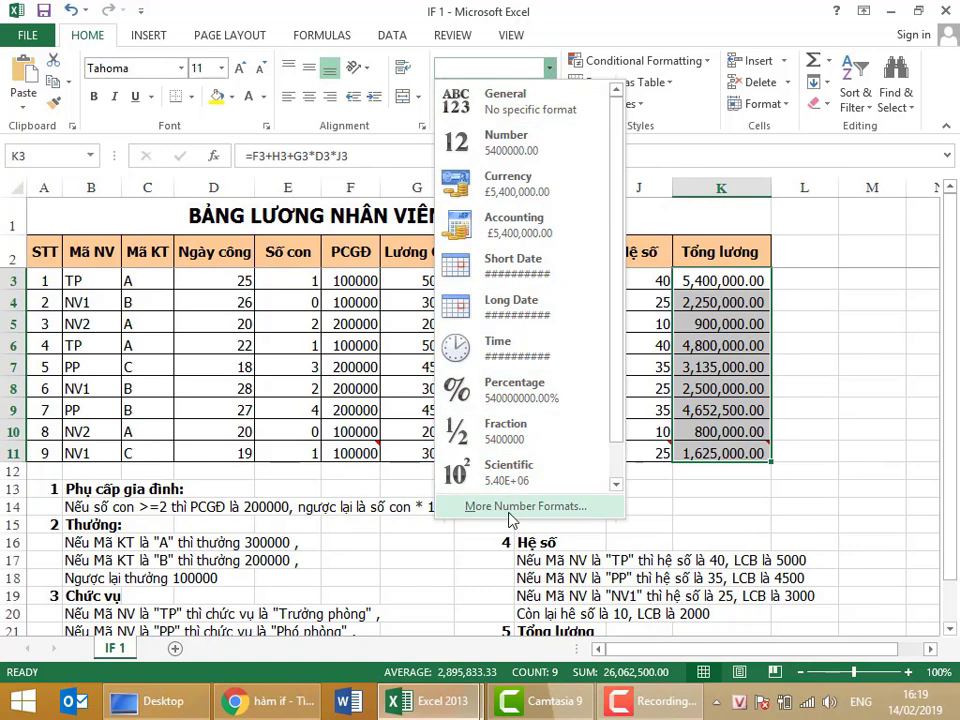
Set the totals to Accounting format with the đ Vietnamese currency symbol
left_click(510, 507)
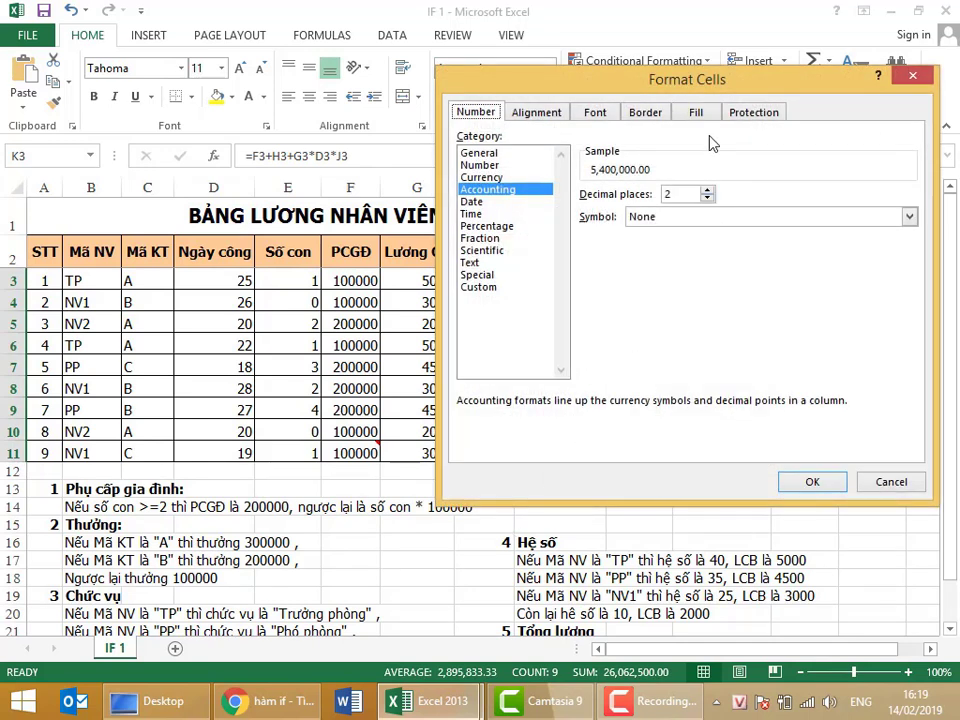
left_click_drag(569, 100, 336, 397)
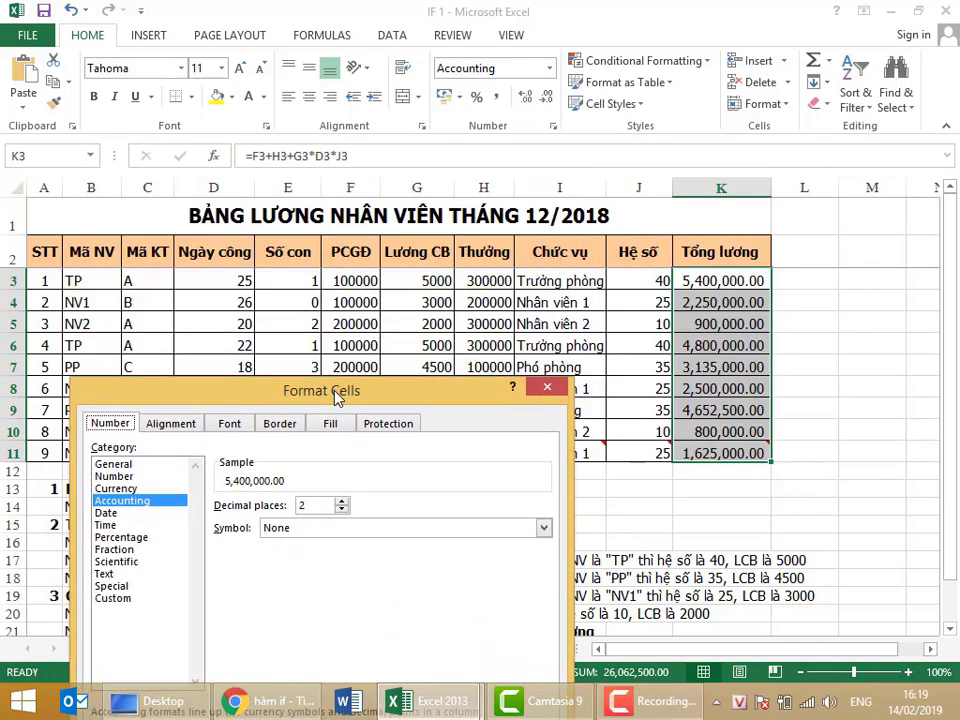
mouse_move(336, 398)
left_mouse_down()
mouse_move(512, 103)
mouse_move(468, 109)
left_mouse_up()
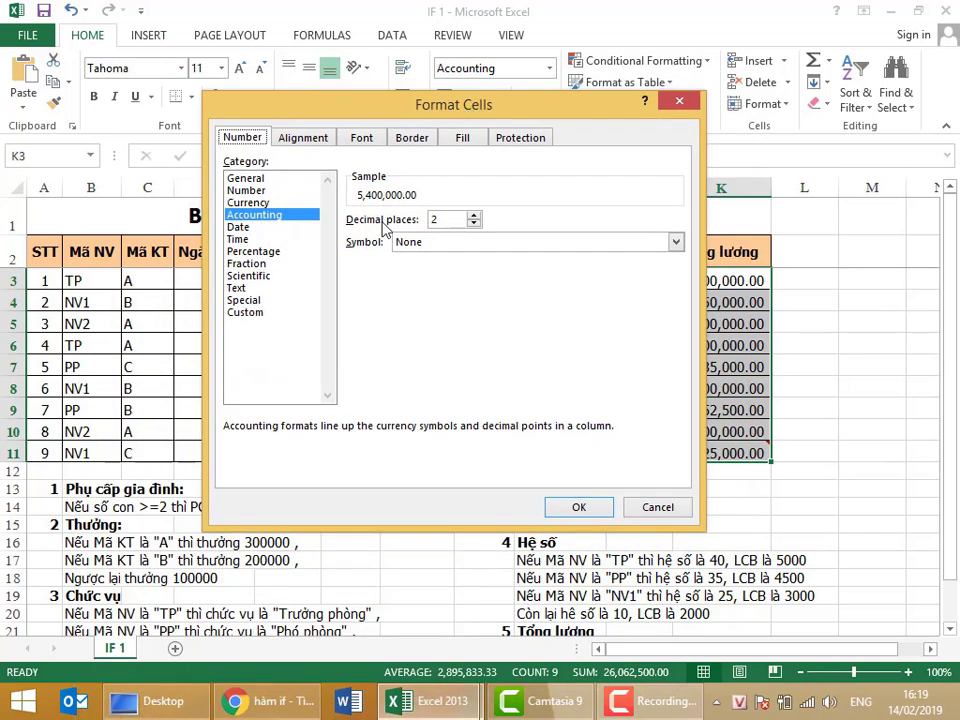
left_click(452, 246)
scroll(461, 289, "down", 2)
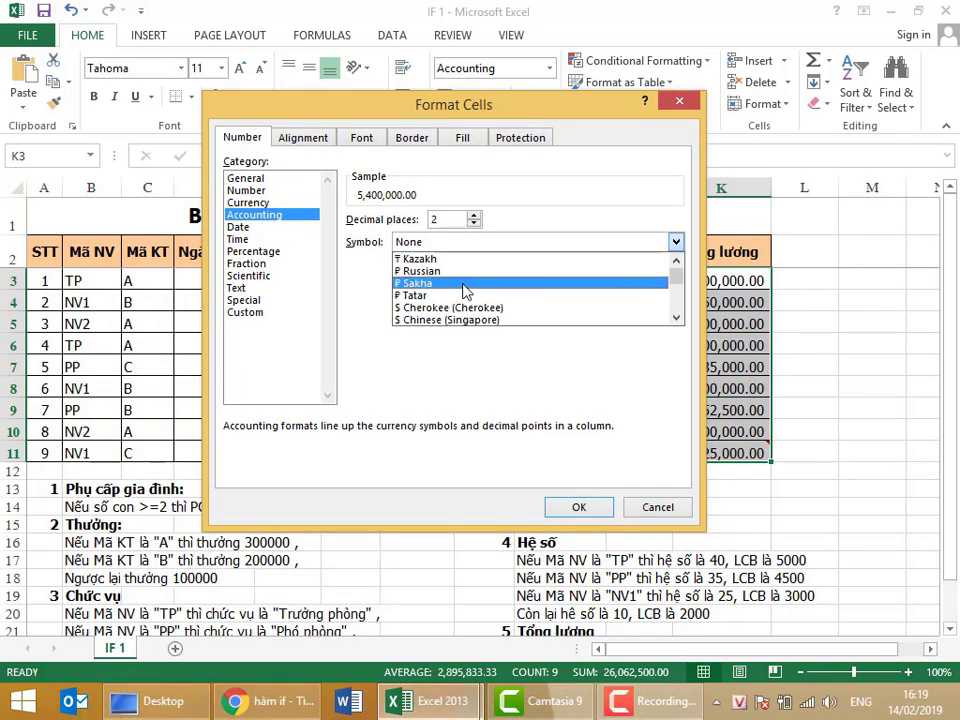
scroll(461, 289, "down", 10)
scroll(465, 297, "down", 5)
scroll(465, 297, "down", 5)
scroll(465, 297, "down", 5)
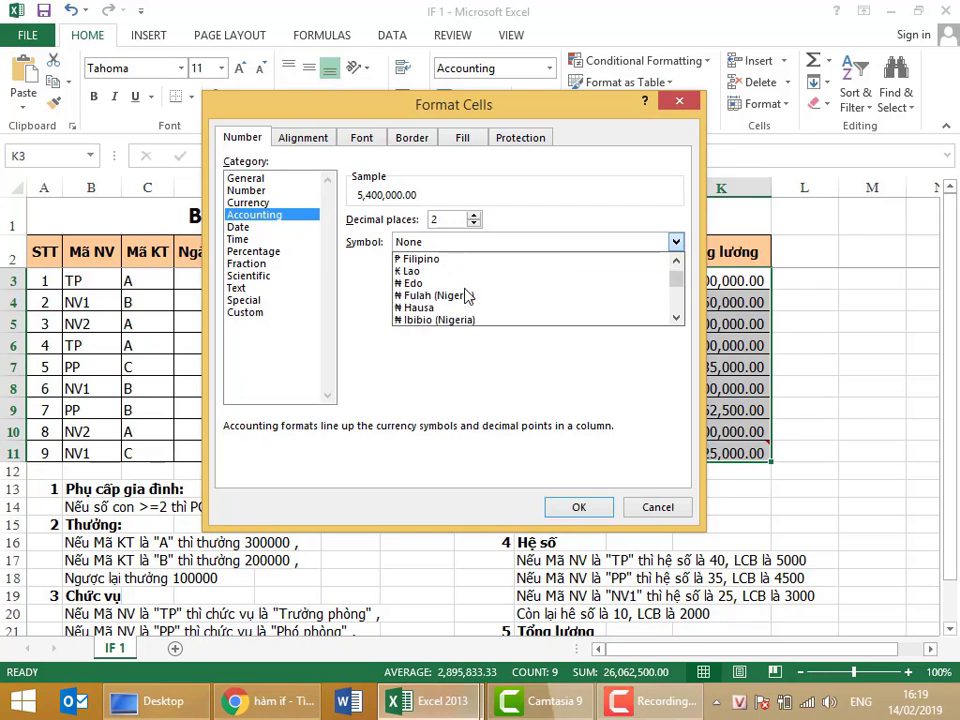
scroll(465, 297, "down", 5)
scroll(465, 295, "down", 5)
scroll(465, 295, "down", 5)
scroll(466, 294, "down", 5)
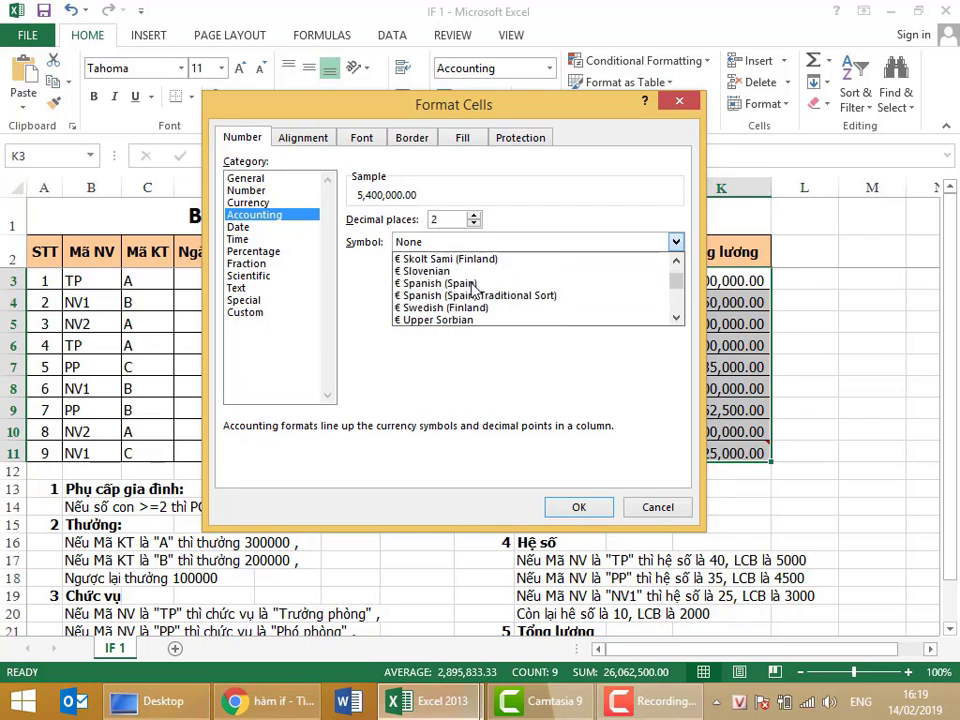
scroll(470, 292, "down", 5)
scroll(476, 290, "down", 5)
scroll(476, 292, "up", 3)
scroll(476, 287, "up", 1)
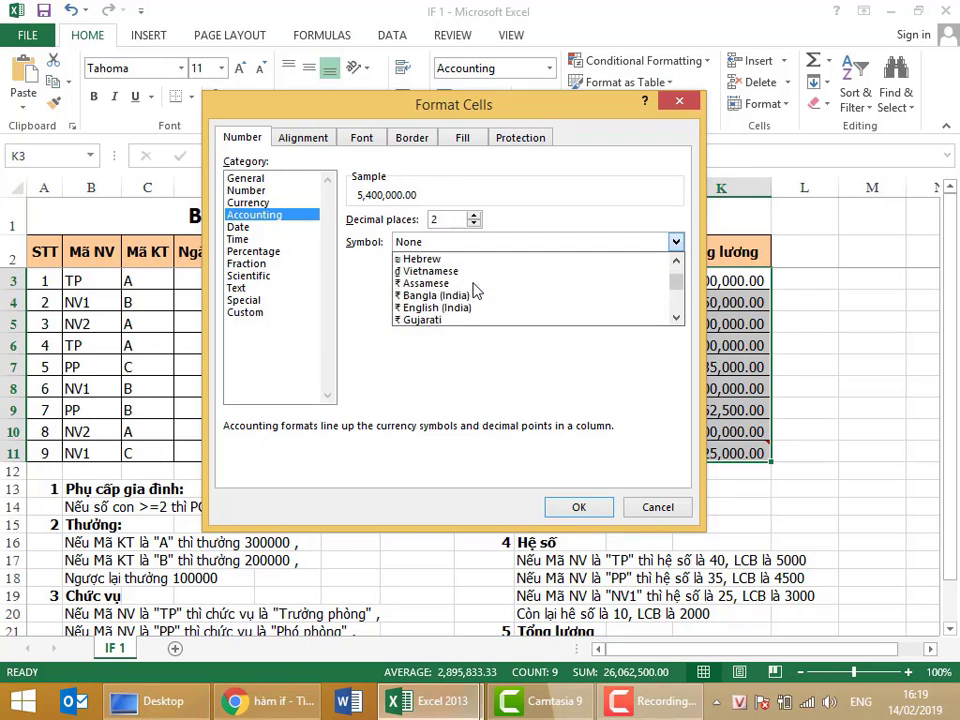
left_click(452, 273)
left_click(582, 507)
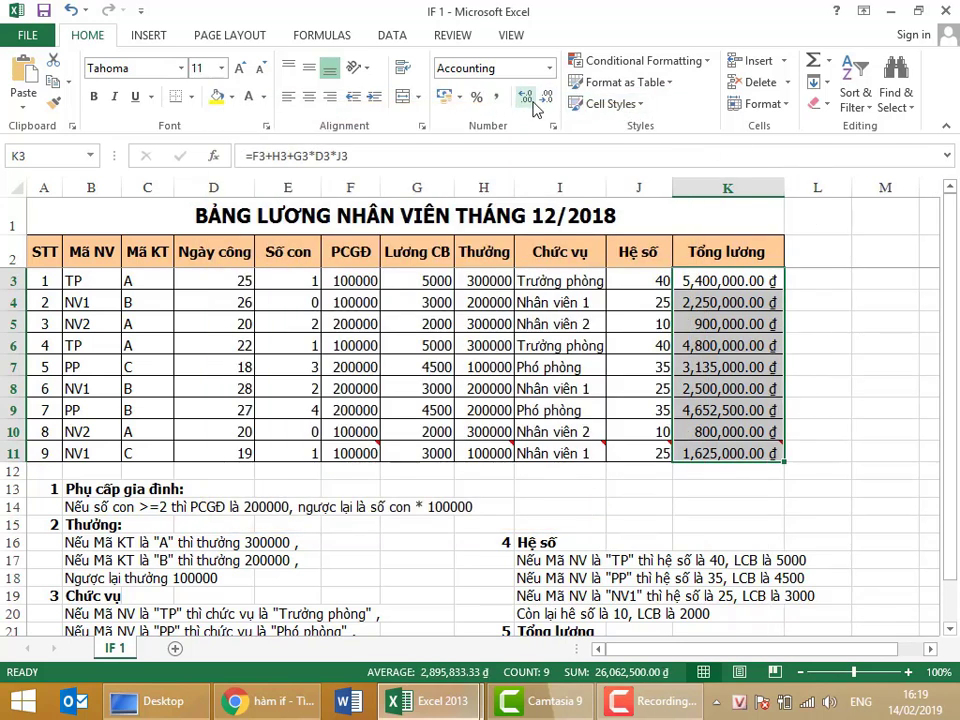
Decrease the totals' decimals twice so they show whole đồng, then select L3
left_click(543, 100)
left_click(545, 100)
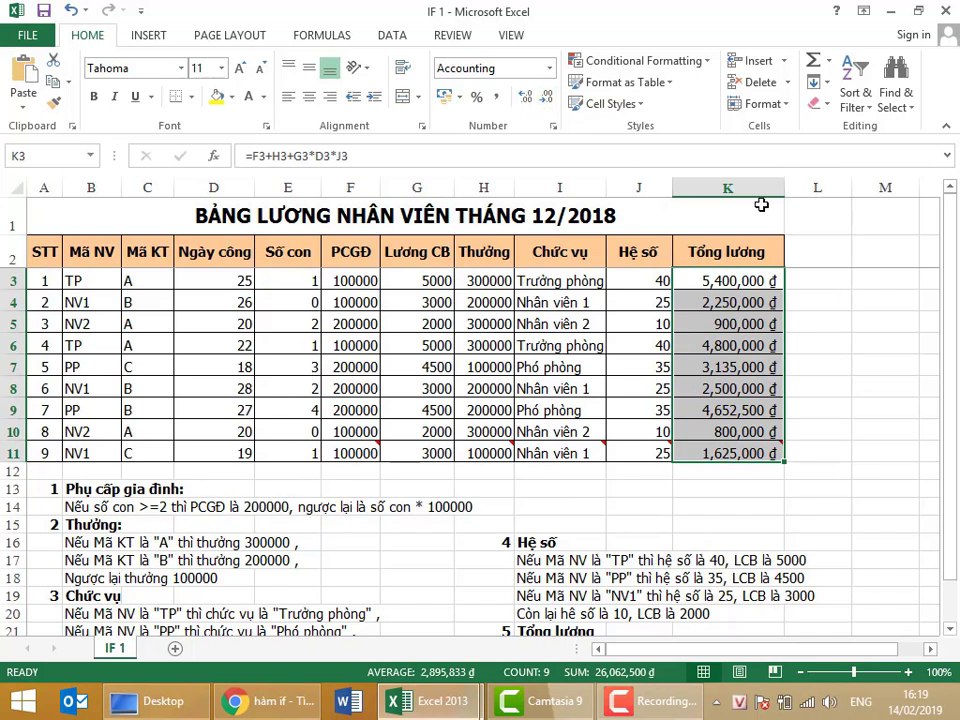
left_click(807, 281)
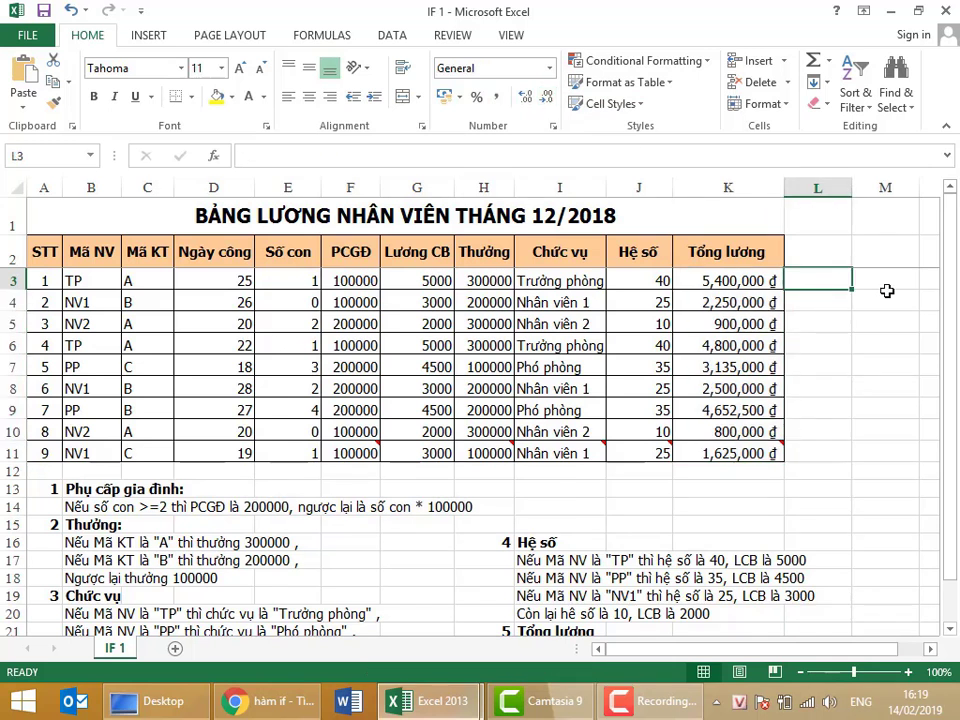
Collapse the ribbon and bring the salary workbook window back to the front
left_click(945, 127)
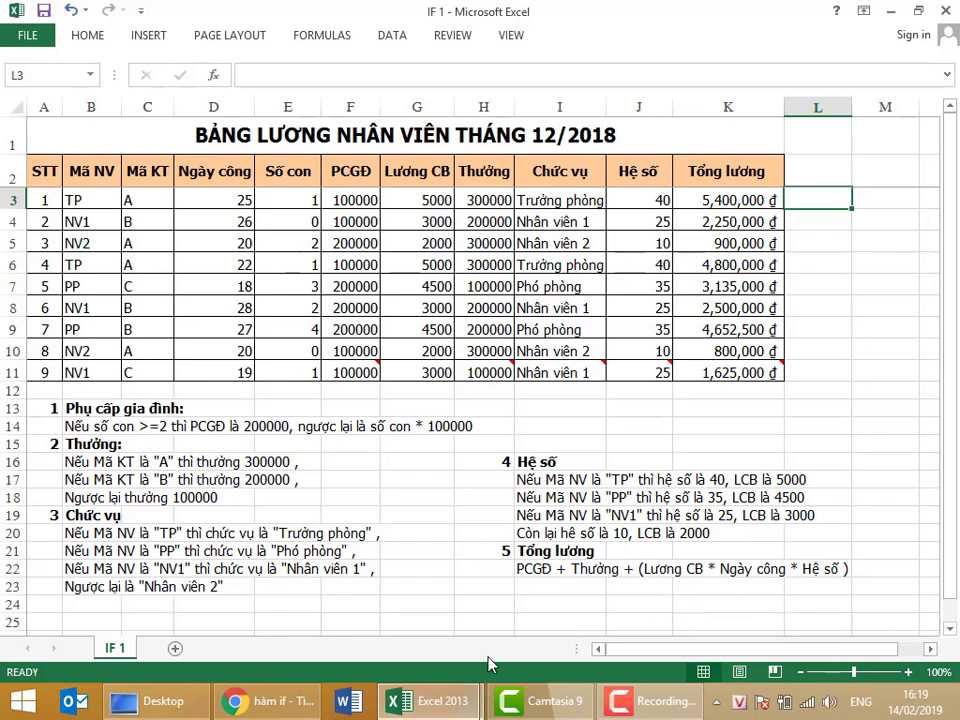
left_click(449, 709)
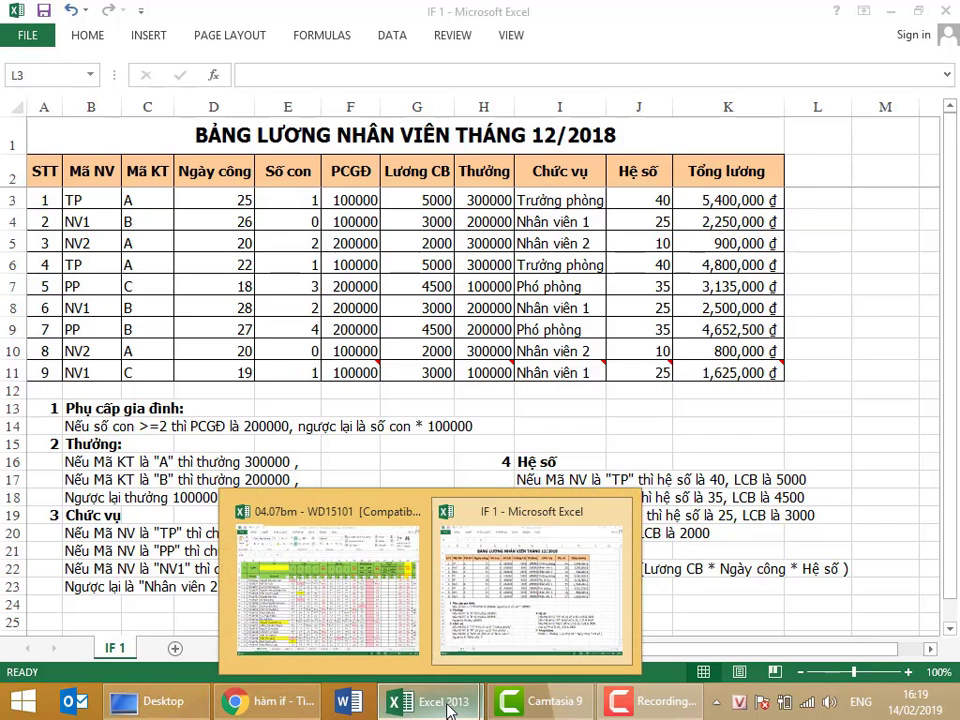
left_click(470, 600)
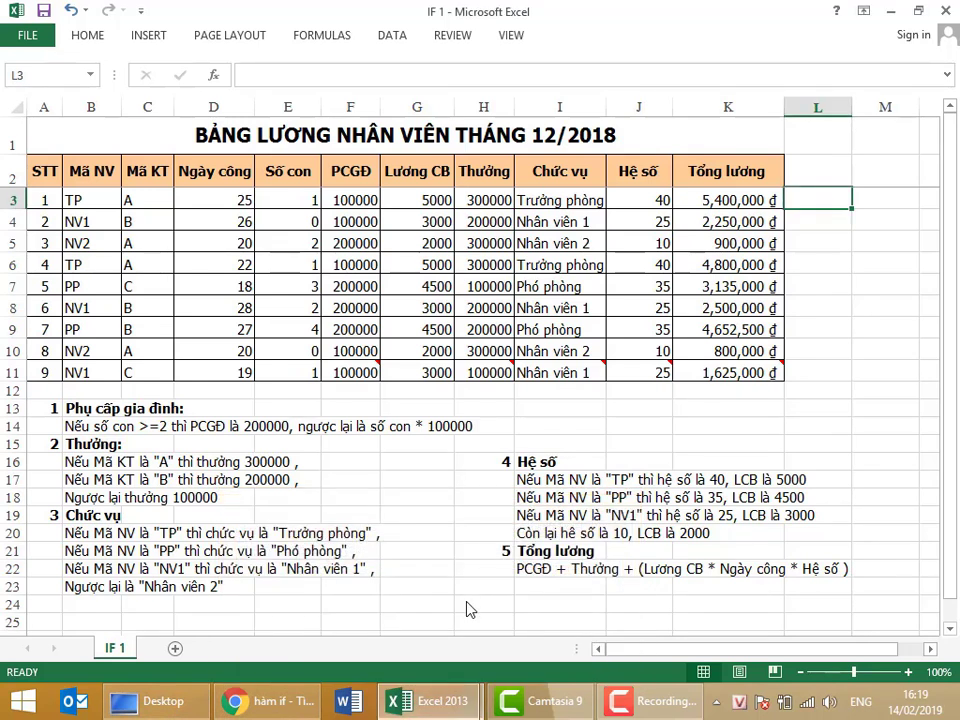